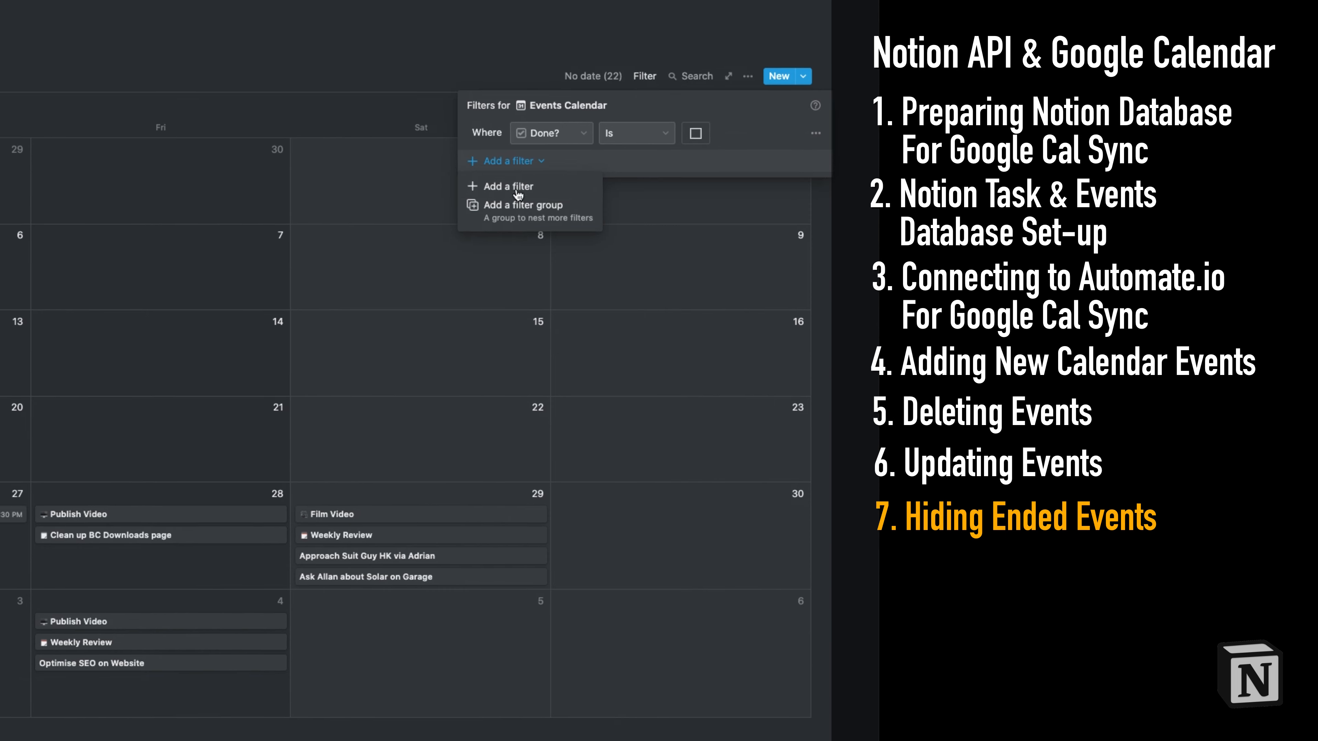
- Add a second filter condition based on the Calendar Event property to the Events Calendar view
click(530, 188)
click(575, 161)
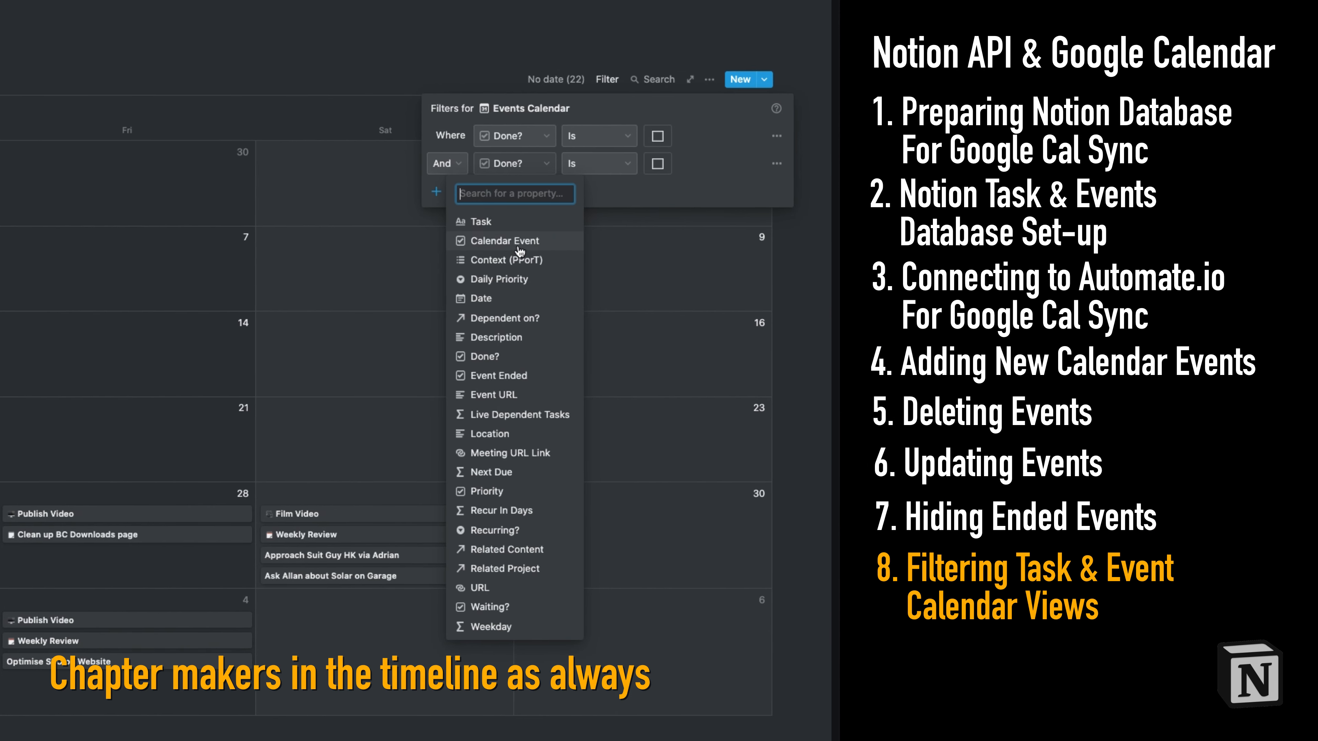
click(507, 241)
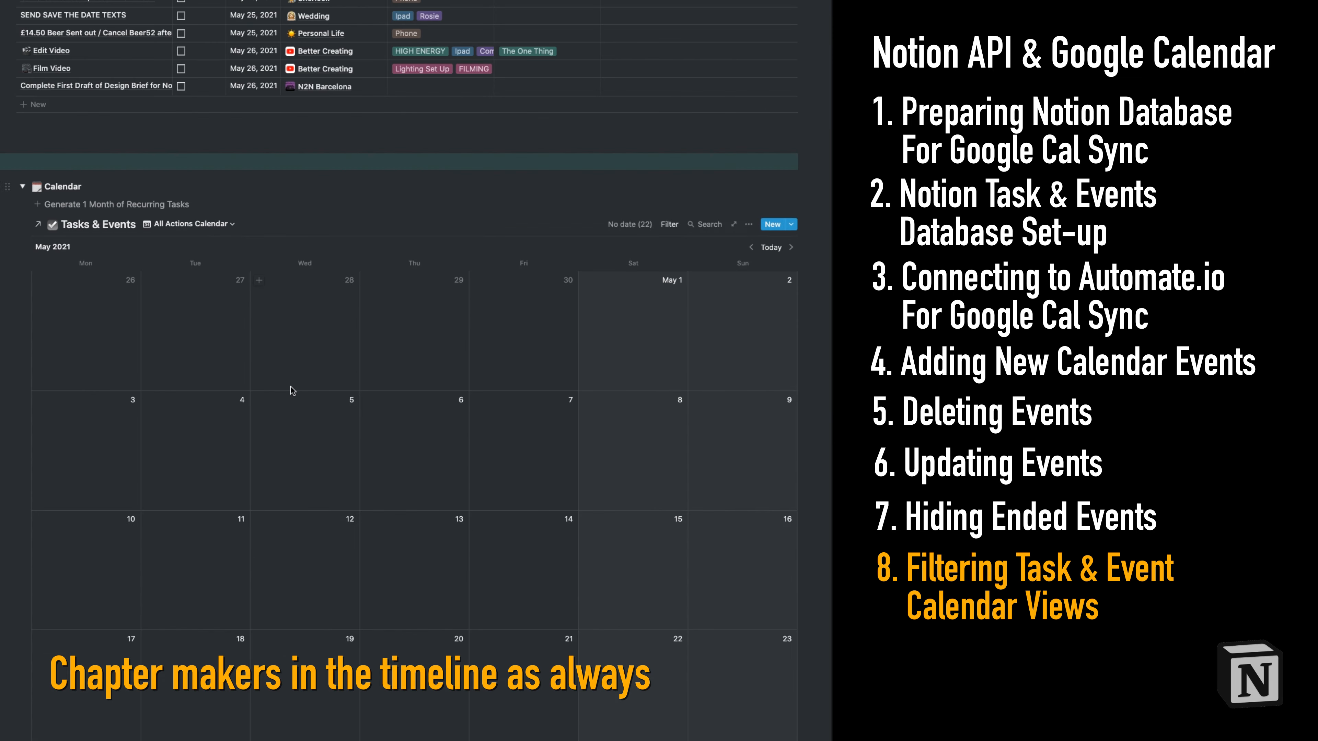
- Accept the Scheduled Time formula formatDate(prop("Date"), "LT") in the Schedule Events table
scroll(292, 390, down, 15)
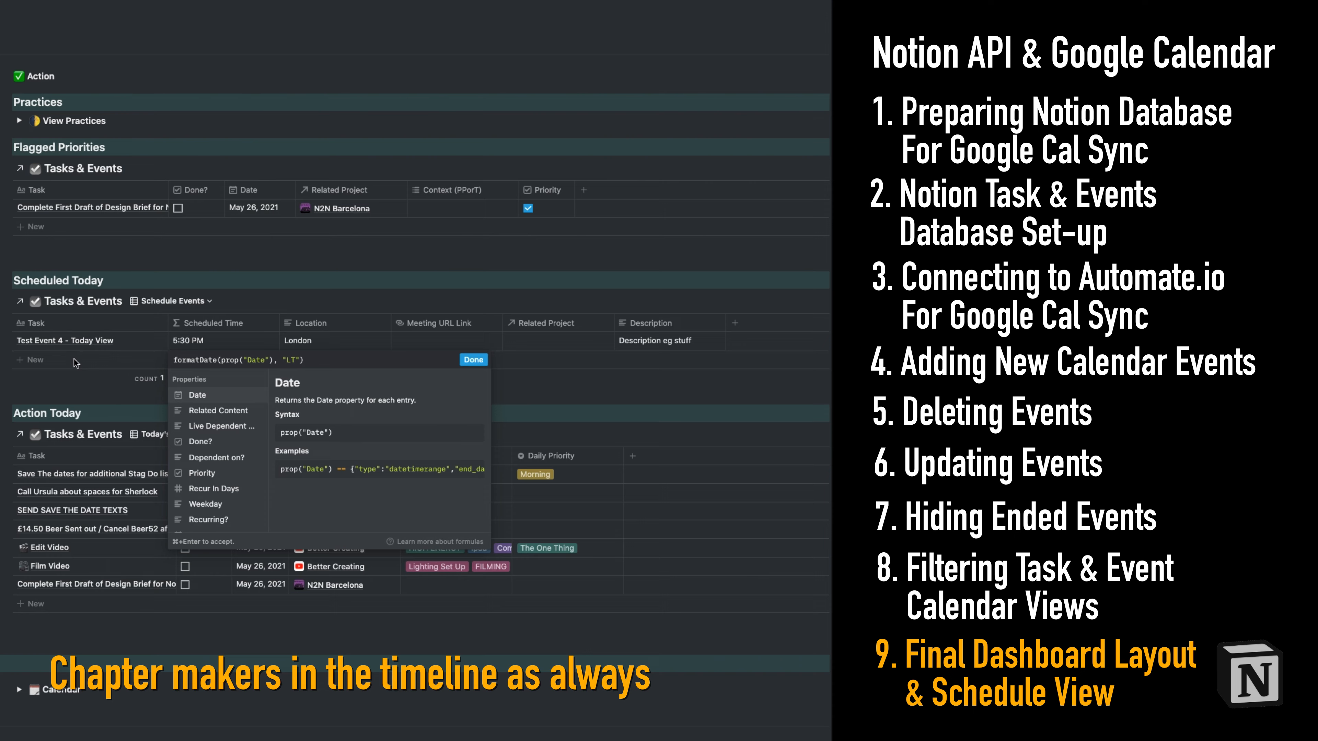
click(473, 359)
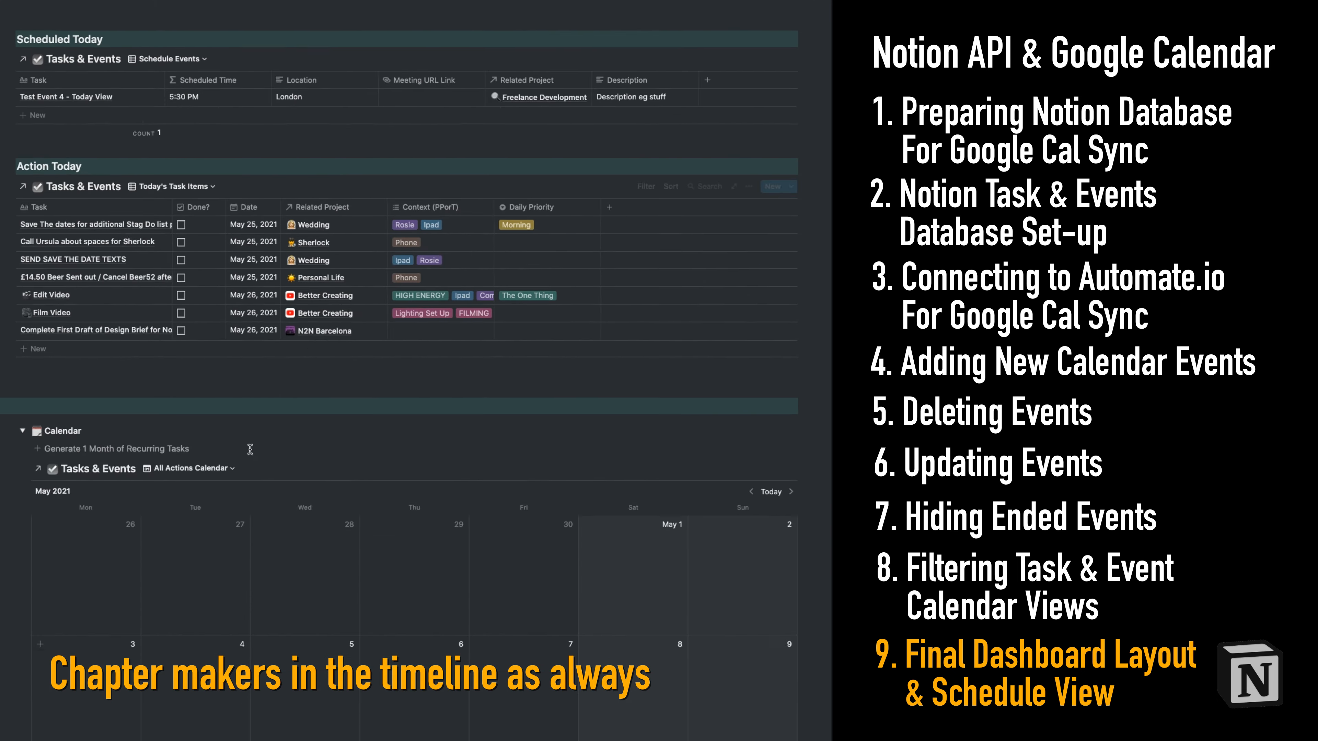
scroll(405, 415, down, 5)
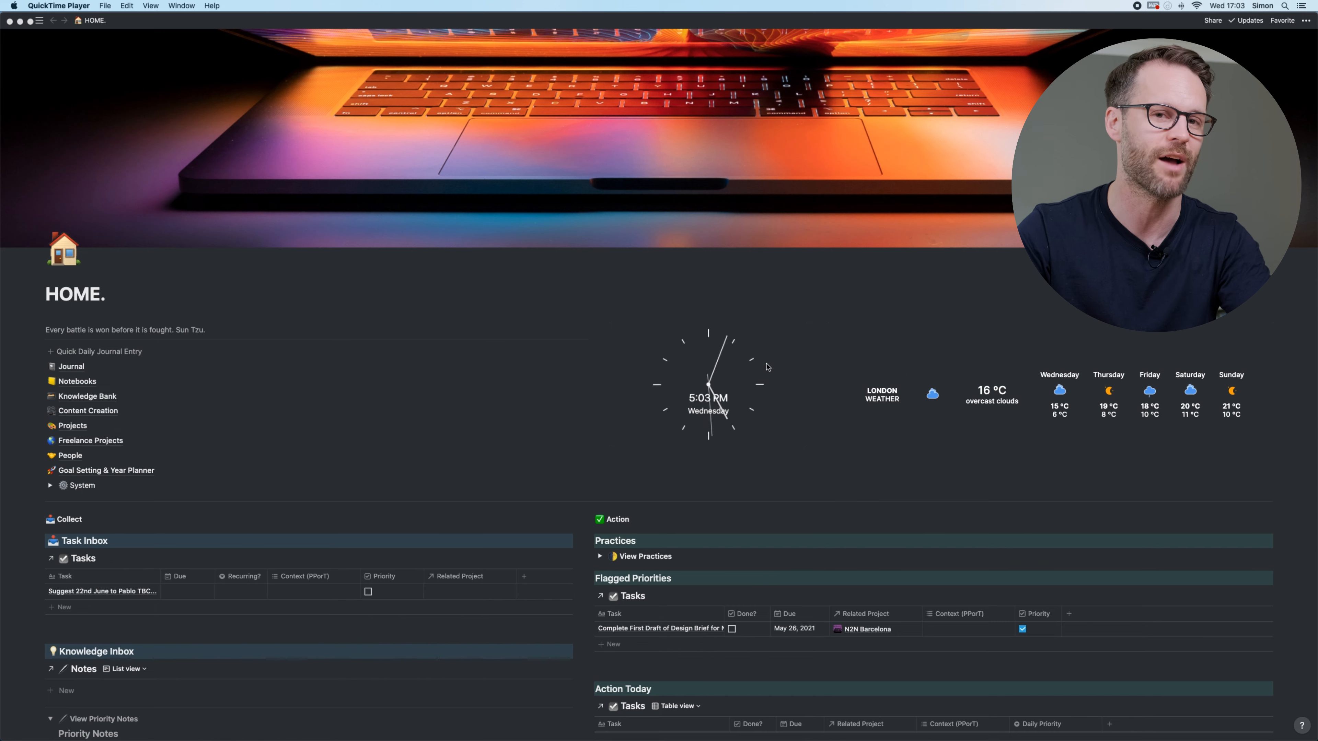
scroll(77, 332, down, 3)
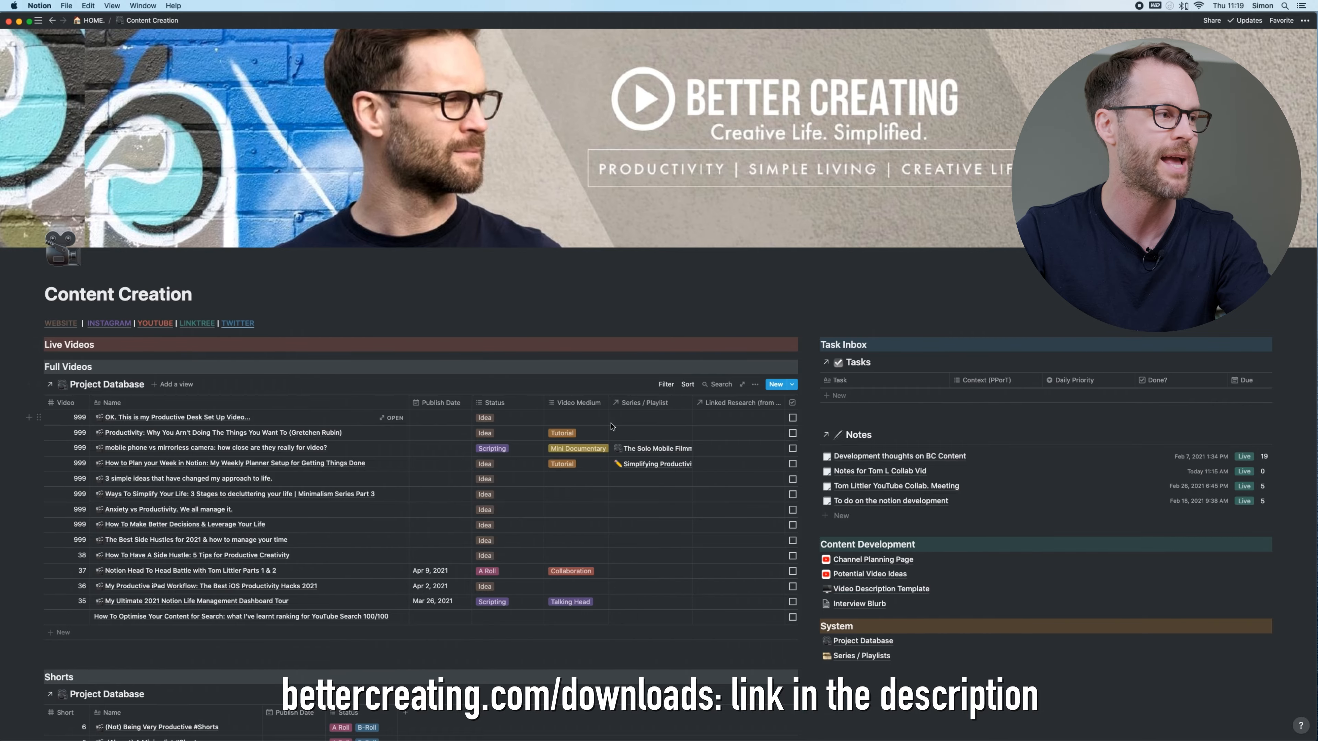
scroll(610, 427, right, 2)
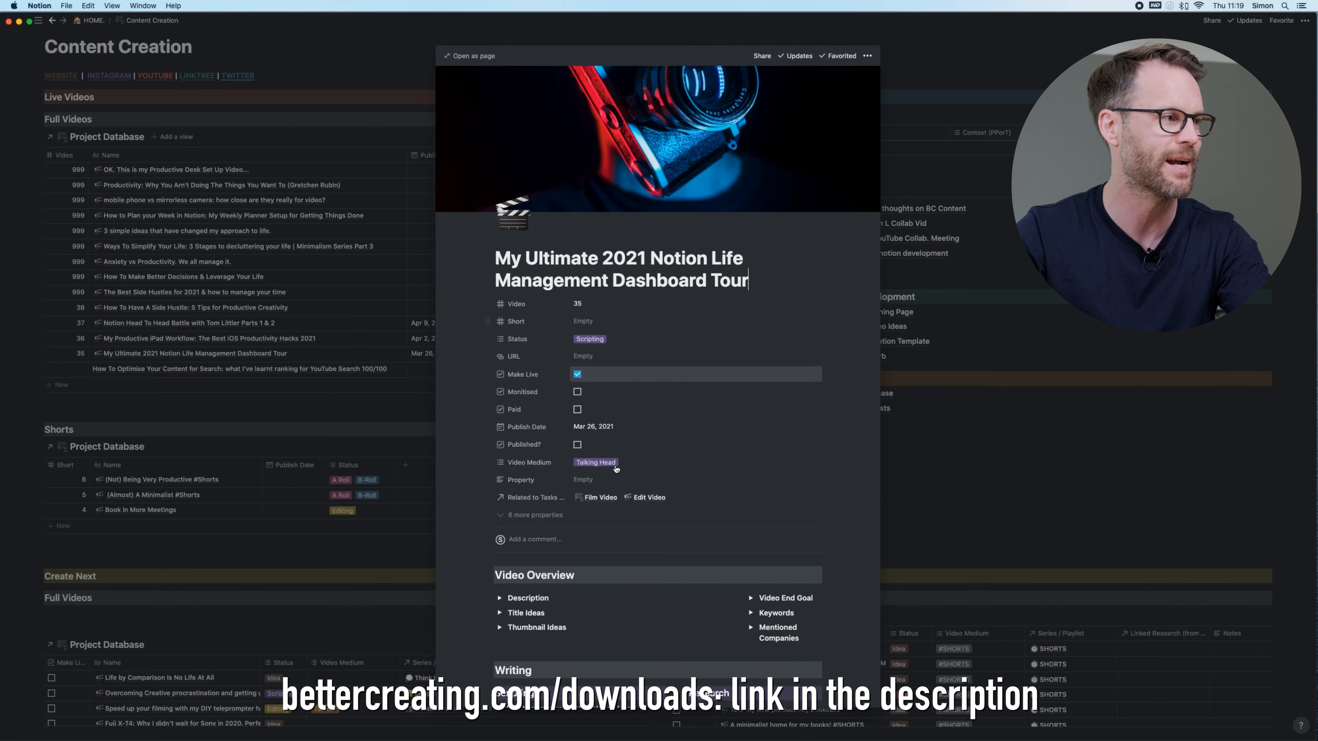
scroll(659, 364, down, 5)
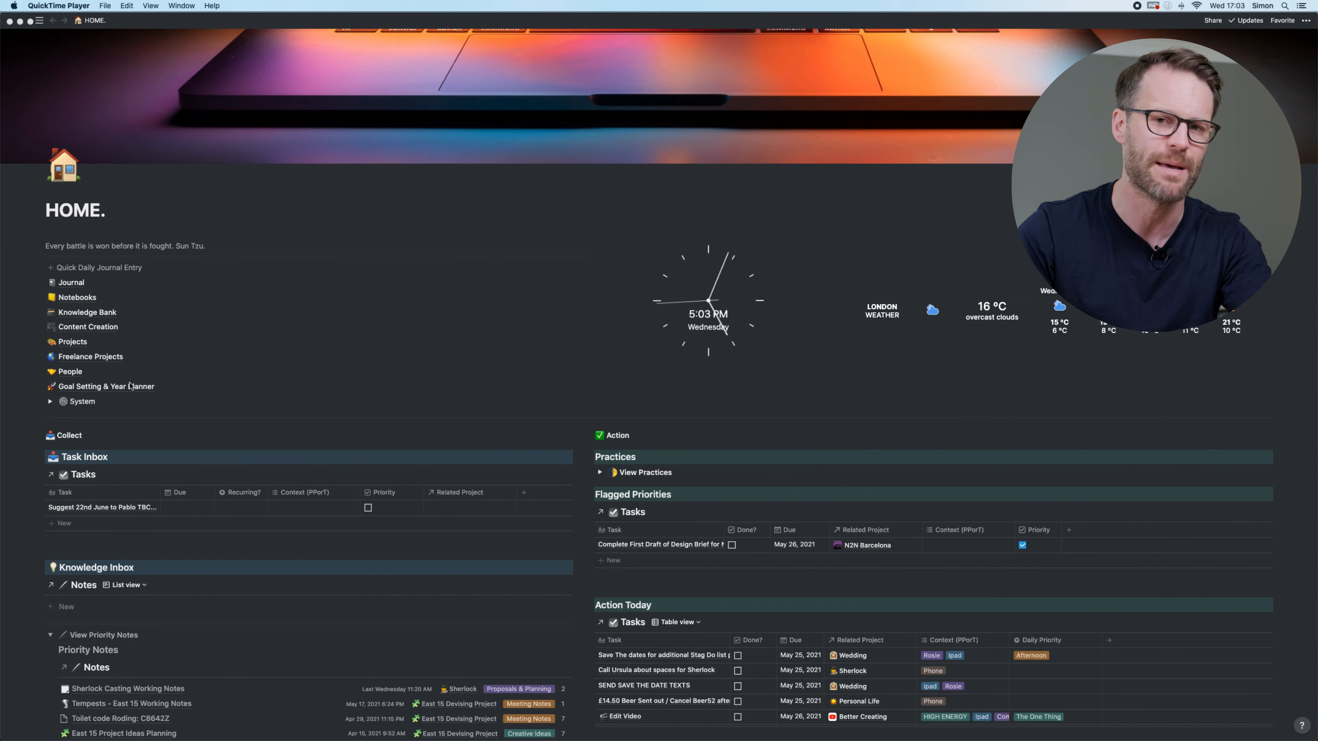
- Examine the HOME dashboard's Practices, inboxes, Action Today and Next 7 Days sections, expanding and collapsing the toggled lists
click(602, 475)
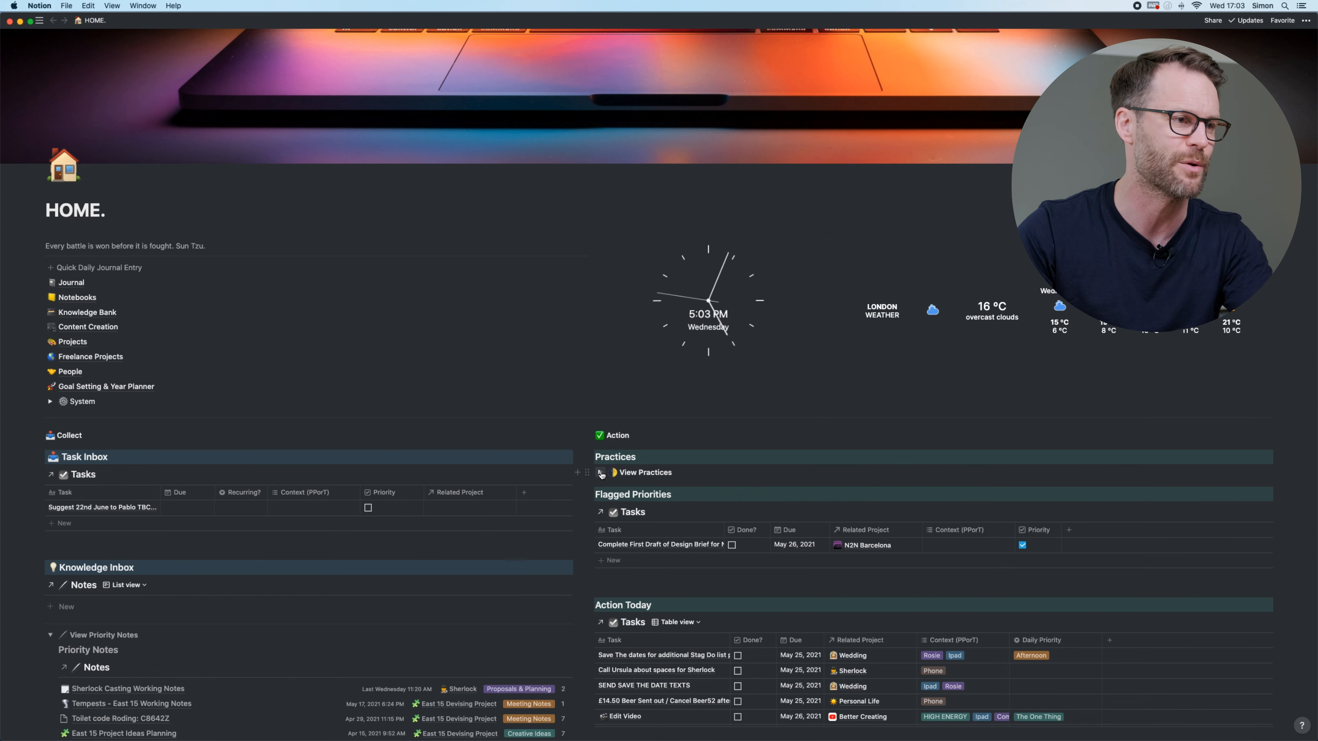
click(601, 473)
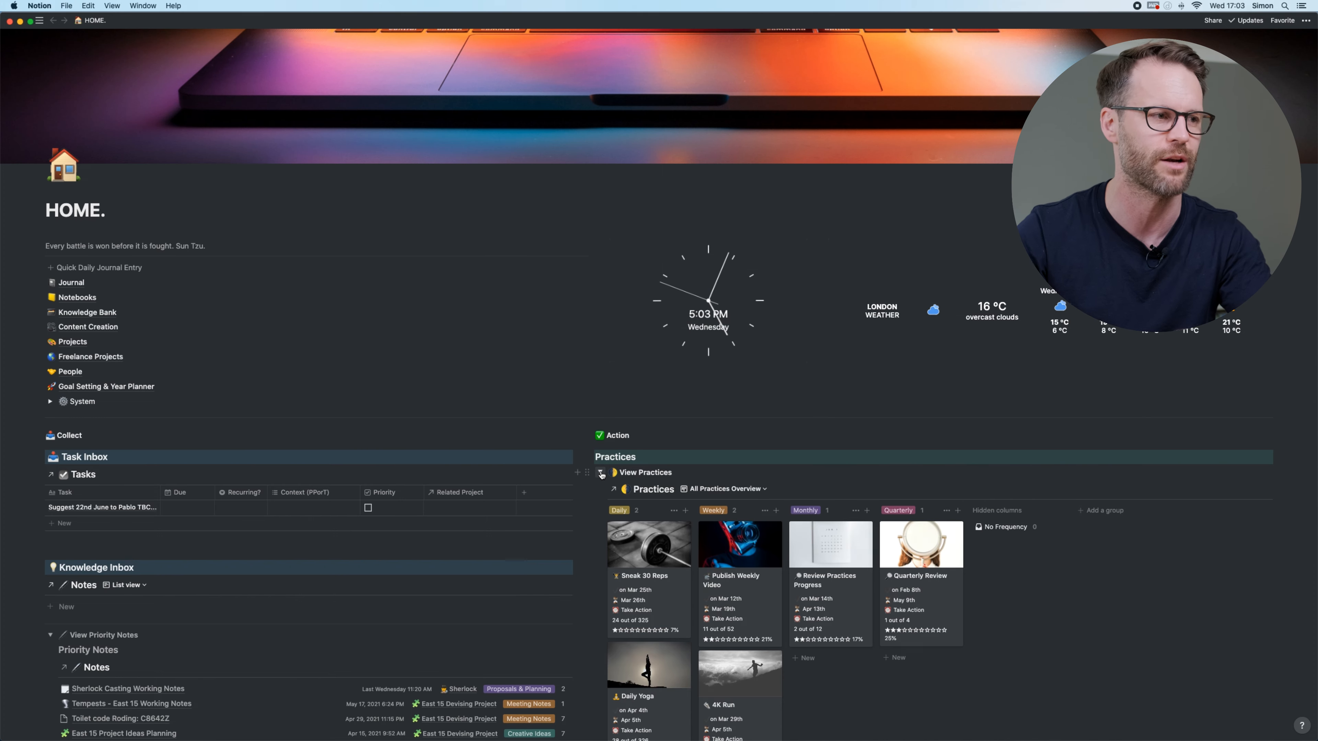
click(601, 474)
scroll(607, 480, down, 5)
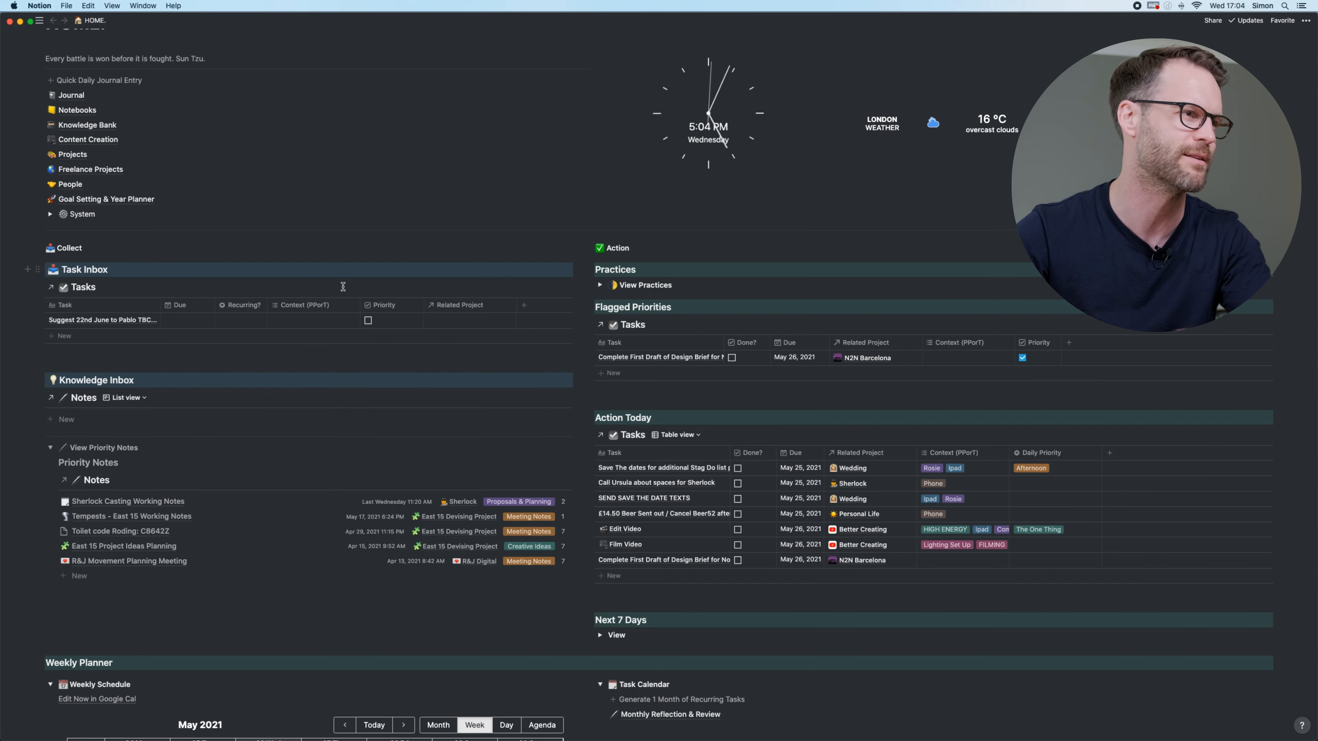
scroll(729, 444, down, 5)
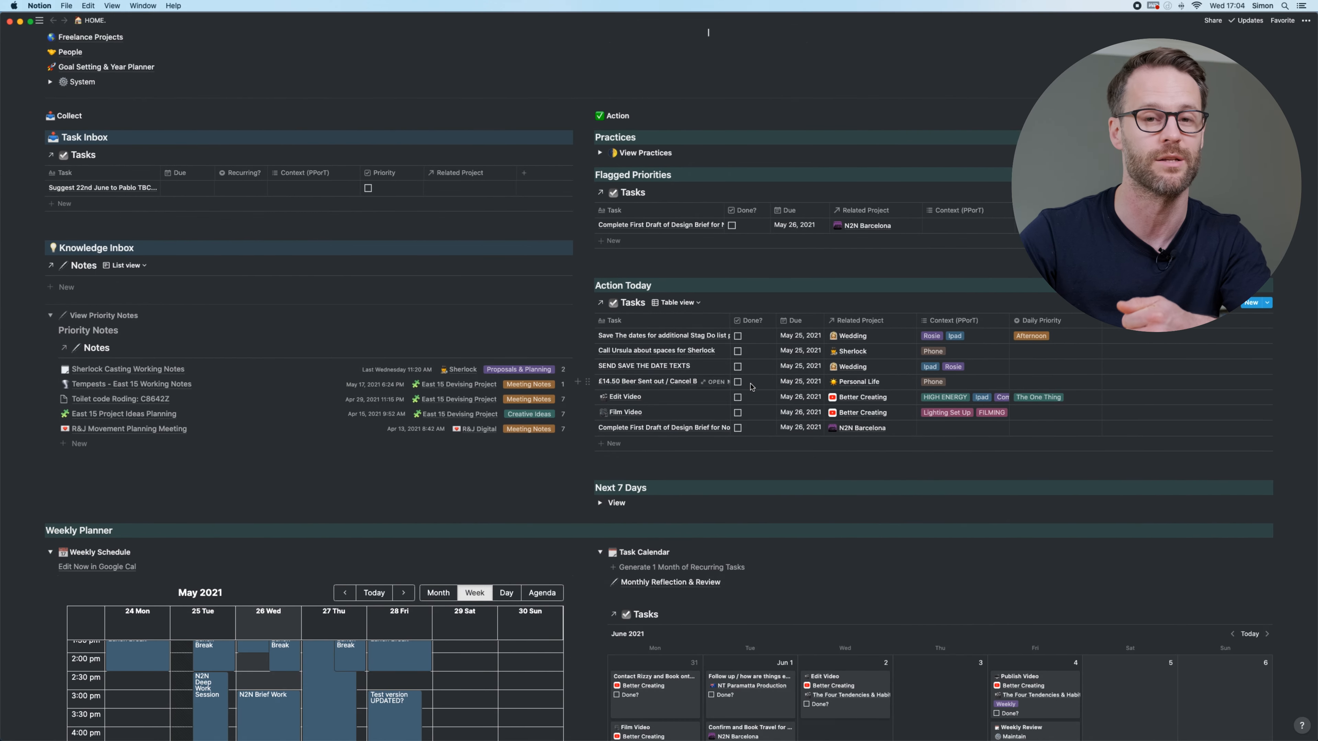
click(600, 503)
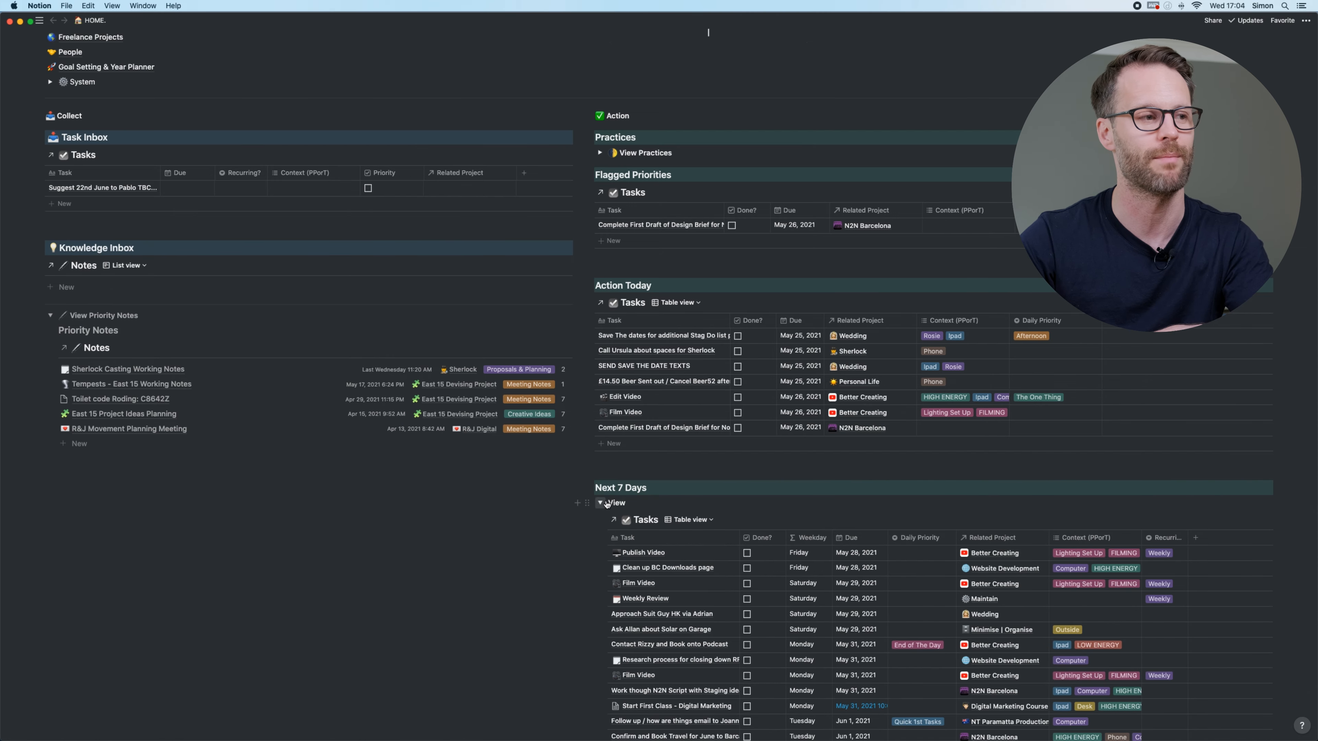
scroll(603, 504, down, 5)
click(600, 371)
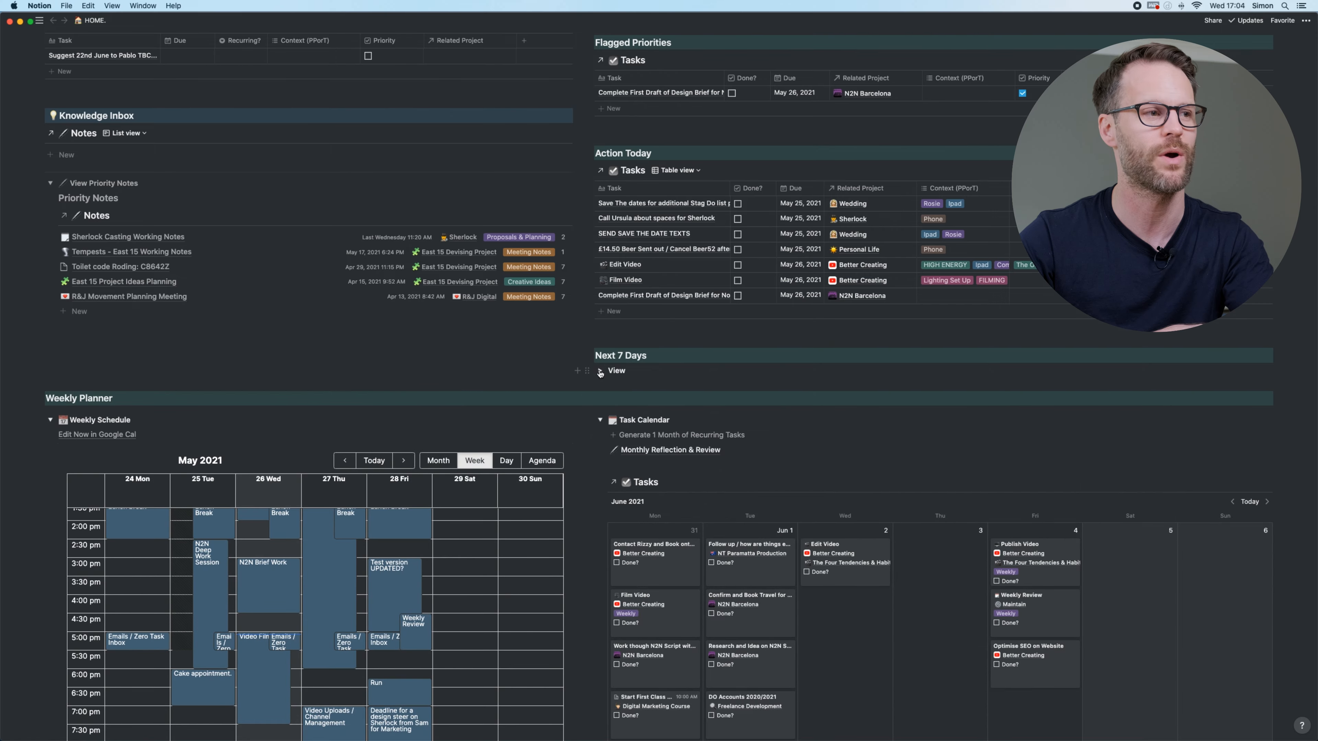
- Examine the HOME dashboard's Weekly Planner with its weekly schedule and task calendar, and review the sections above it
scroll(661, 457, down, 15)
scroll(661, 457, up, 3)
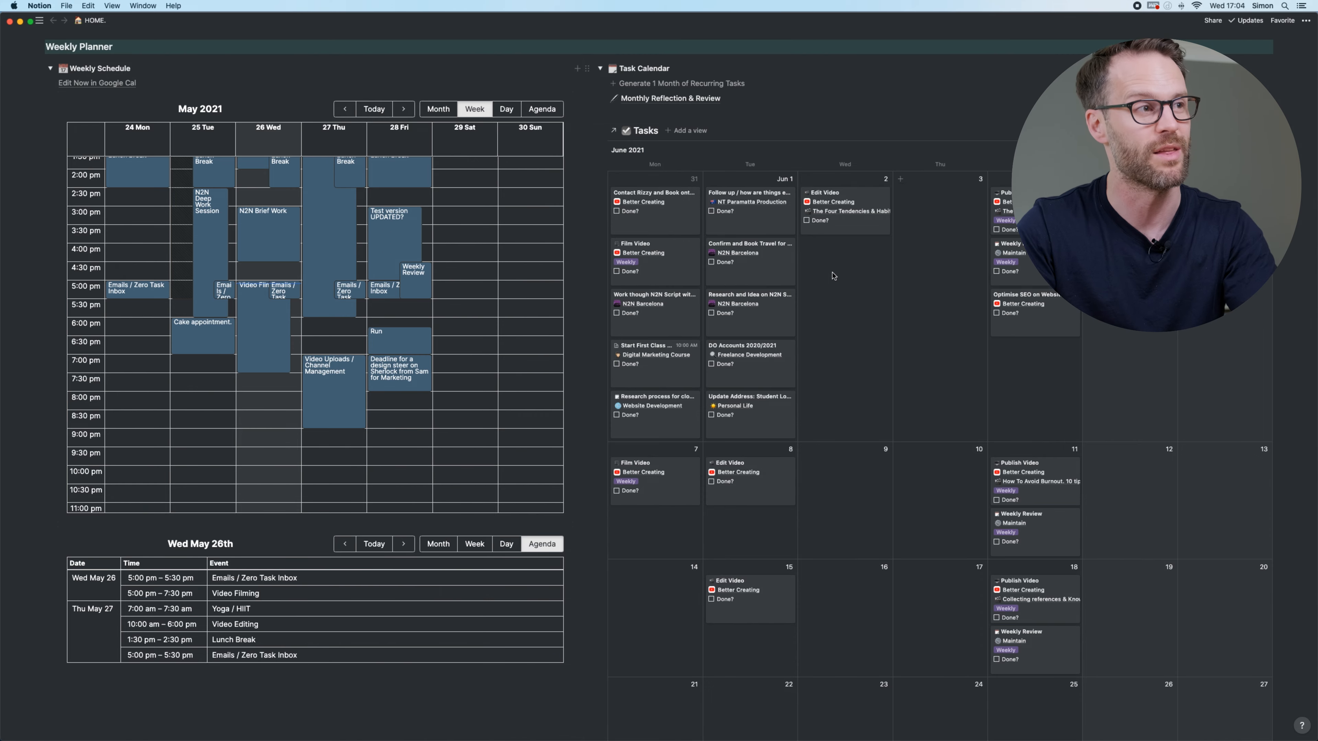
scroll(830, 271, up, 15)
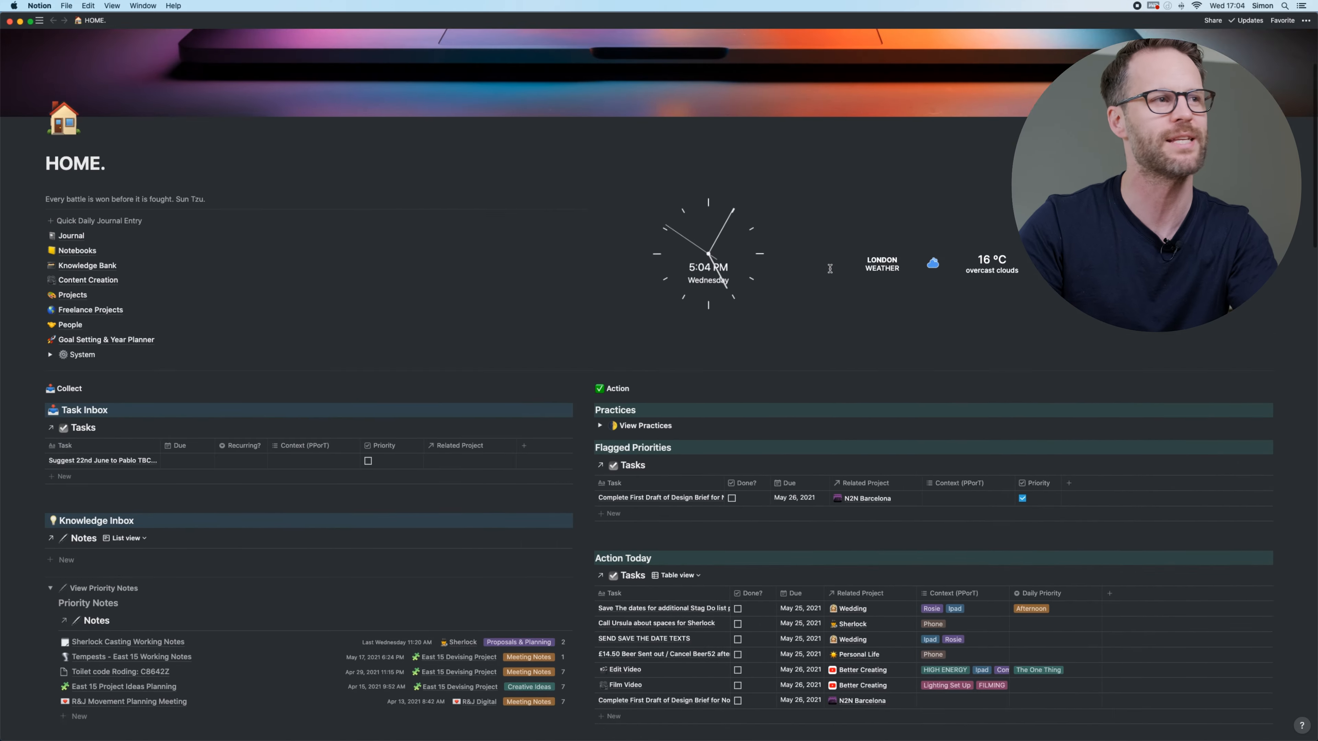
scroll(831, 268, down, 3)
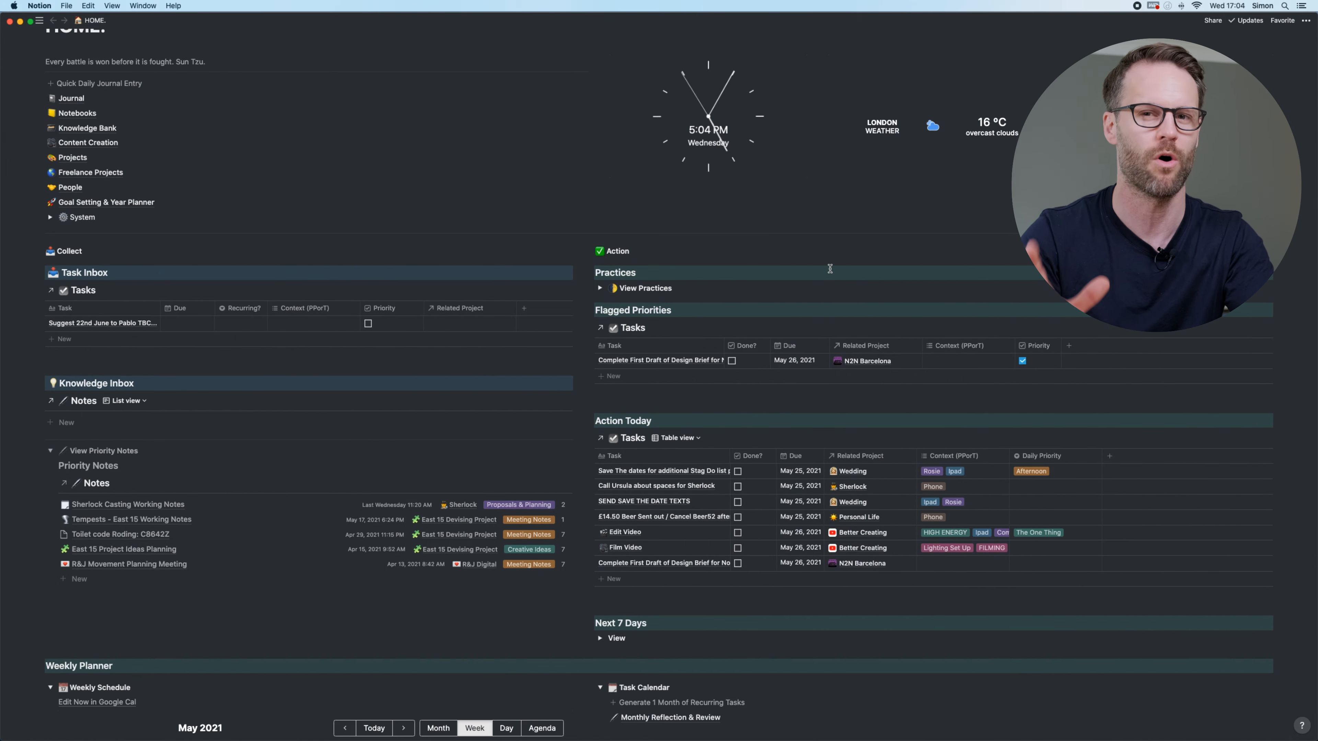
scroll(808, 483, down, 10)
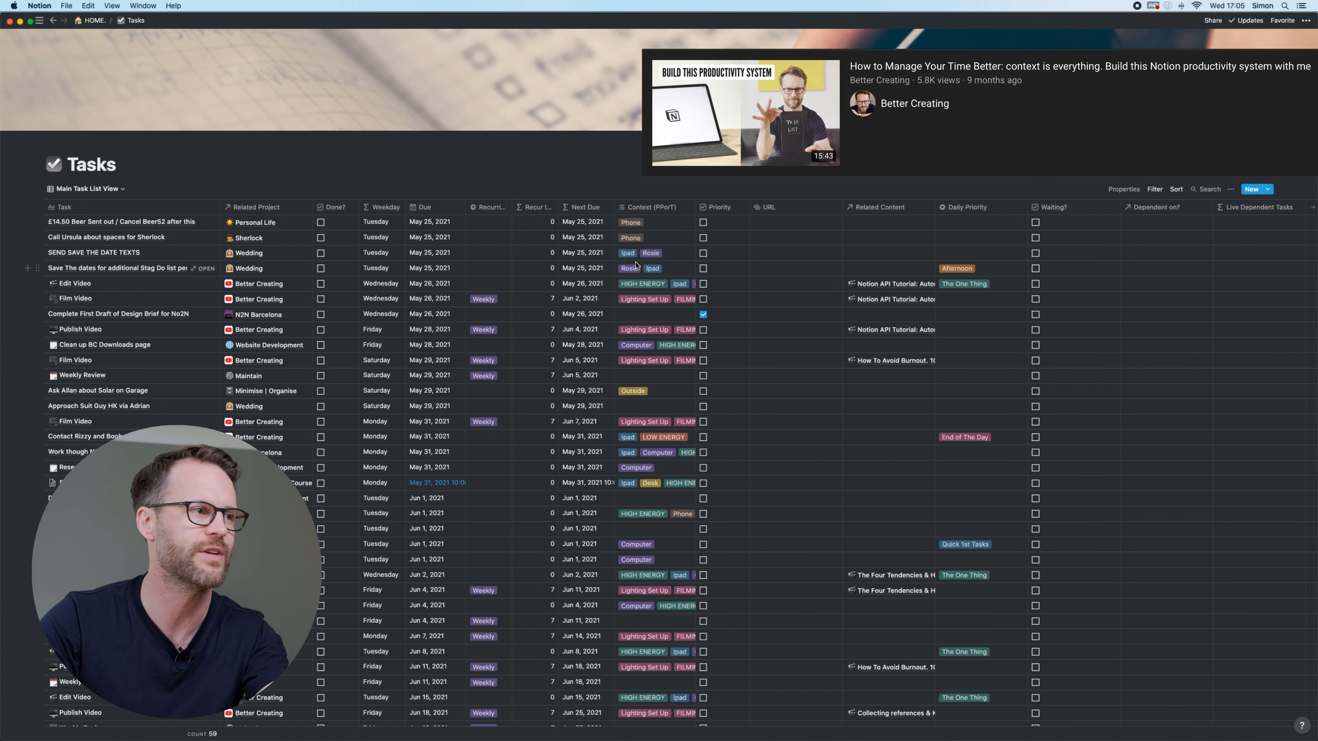
- Rename the Due property of the Tasks database to Date
scroll(1008, 300, right, 2)
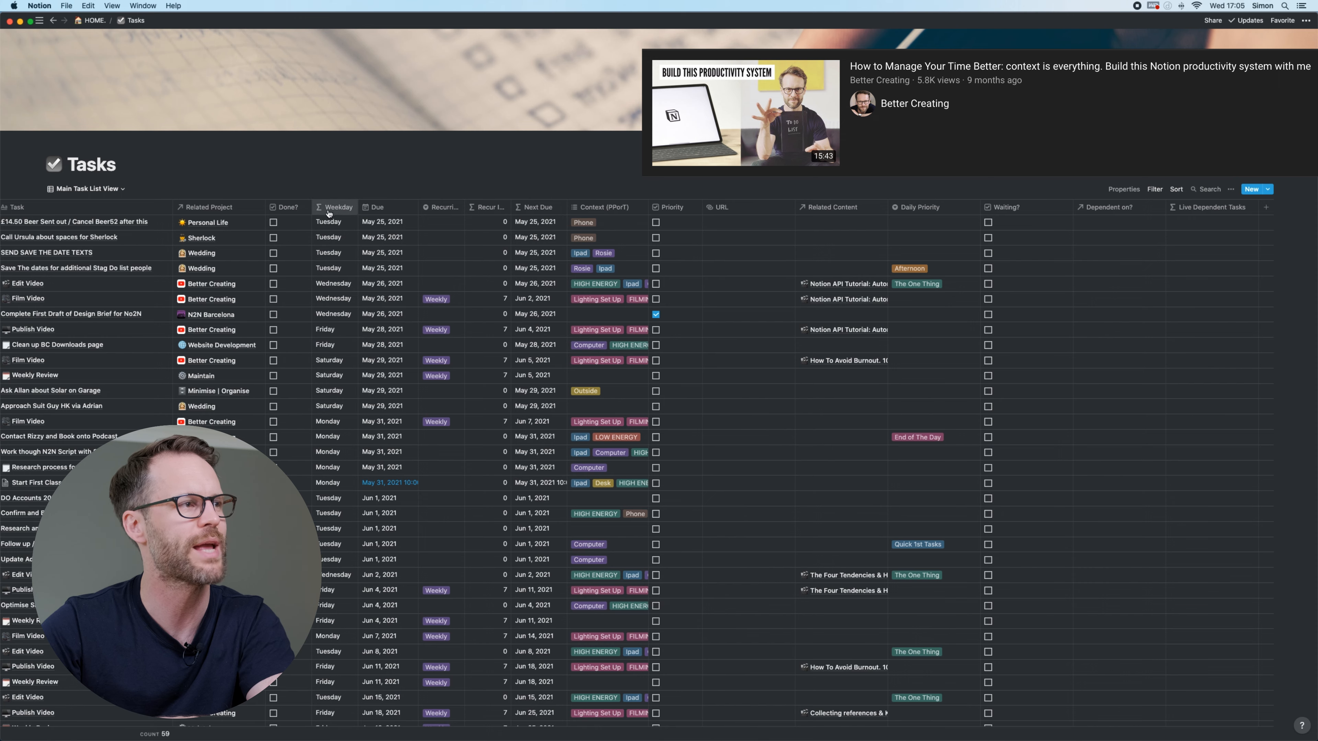
click(386, 212)
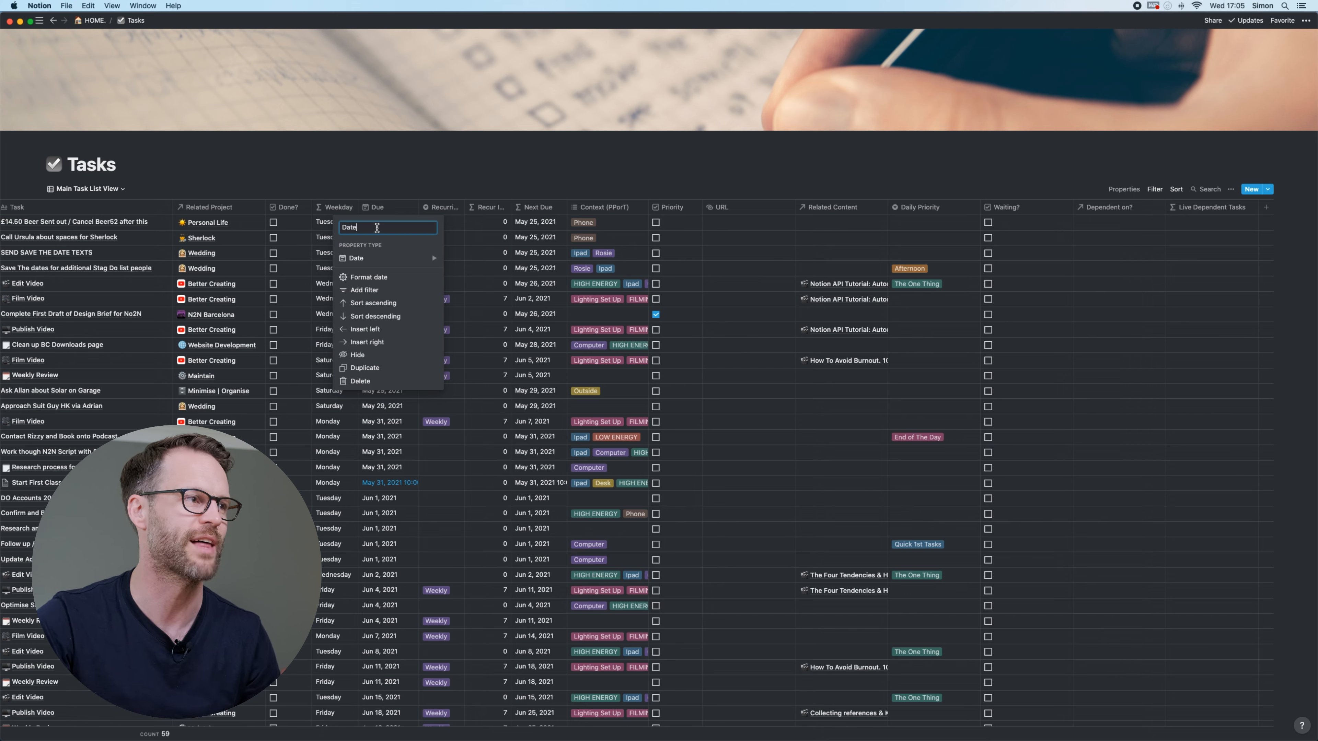
key(Return)
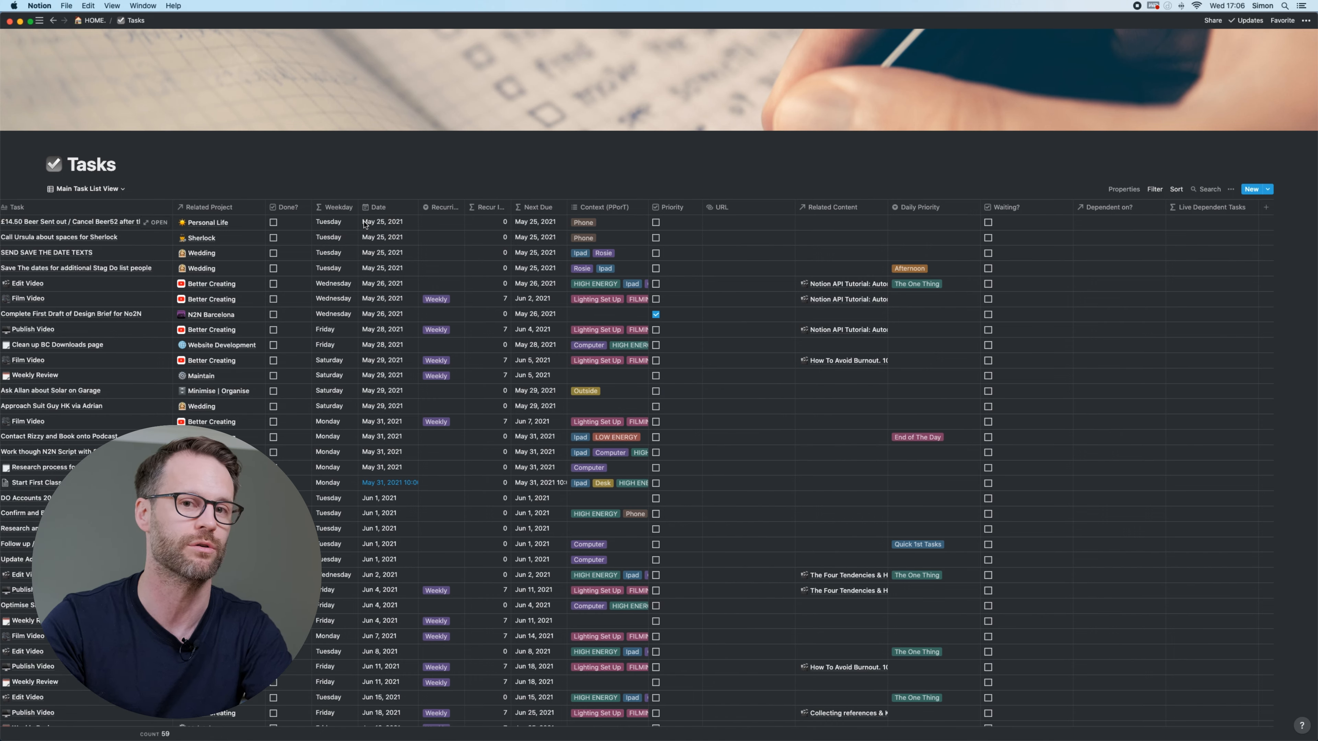
- Add a text property named Description at the end of the Tasks database
click(1266, 207)
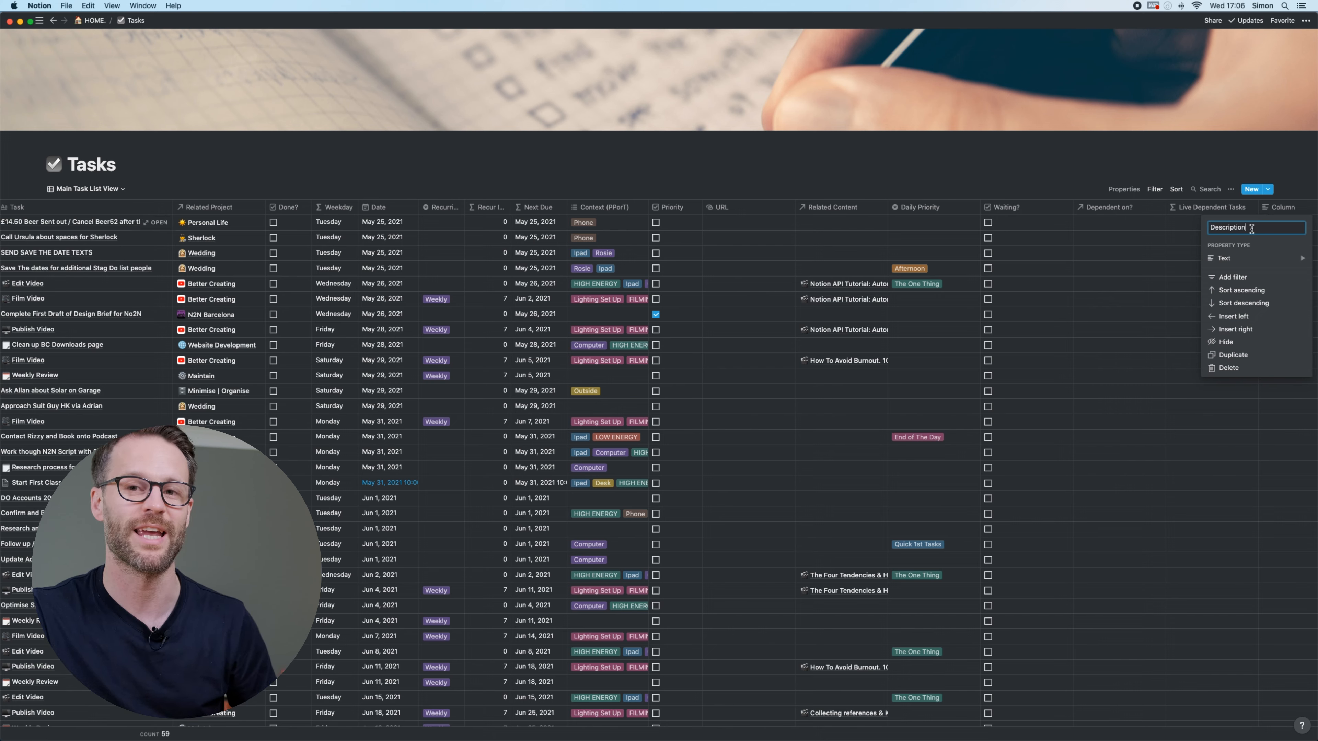
click(1217, 259)
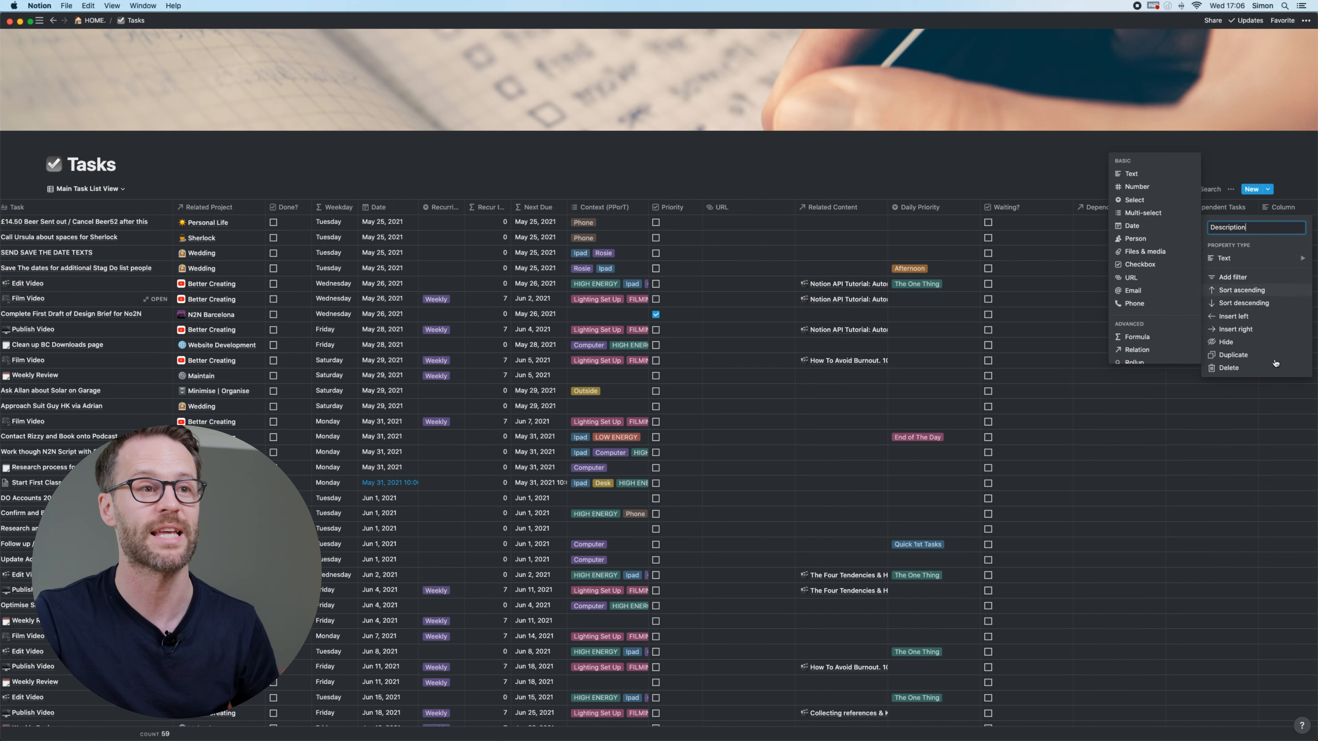
click(1278, 410)
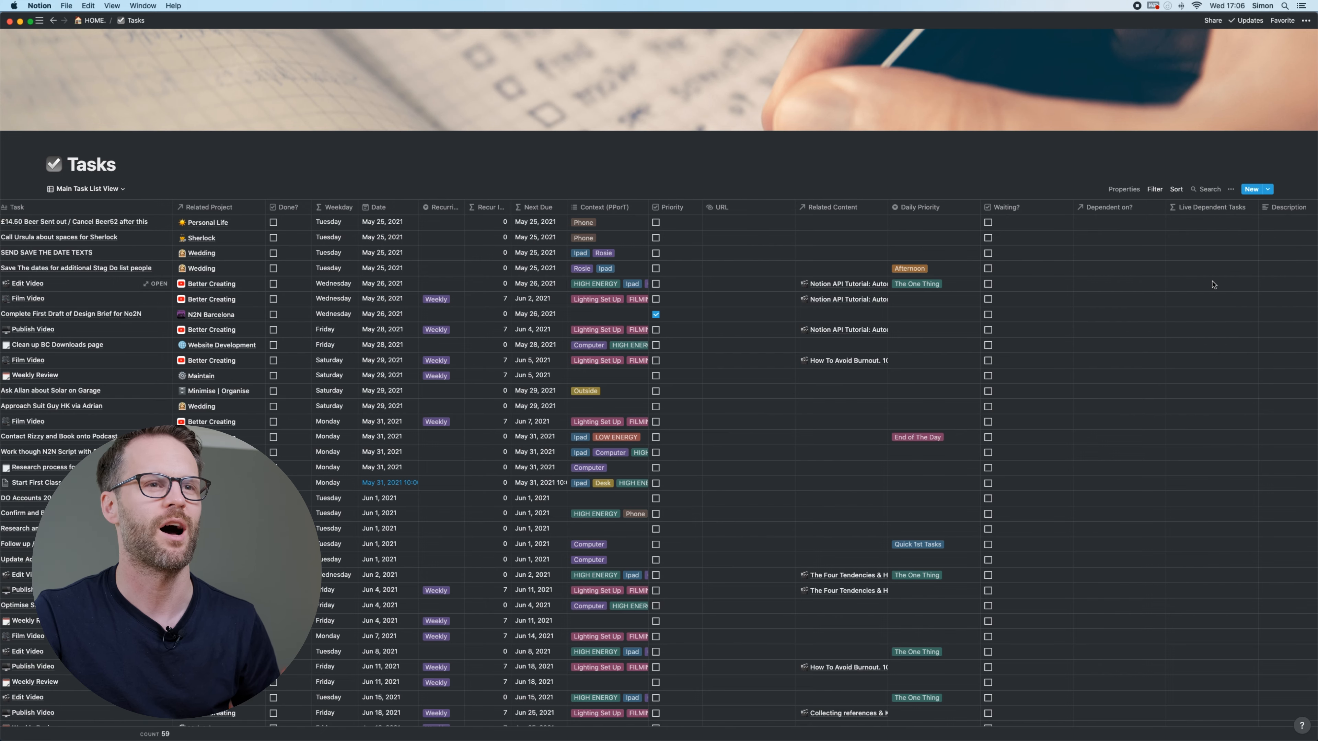
- Add a checkbox property named Calendar Event after Description in the Tasks database
scroll(1217, 286, right, 3)
click(1269, 212)
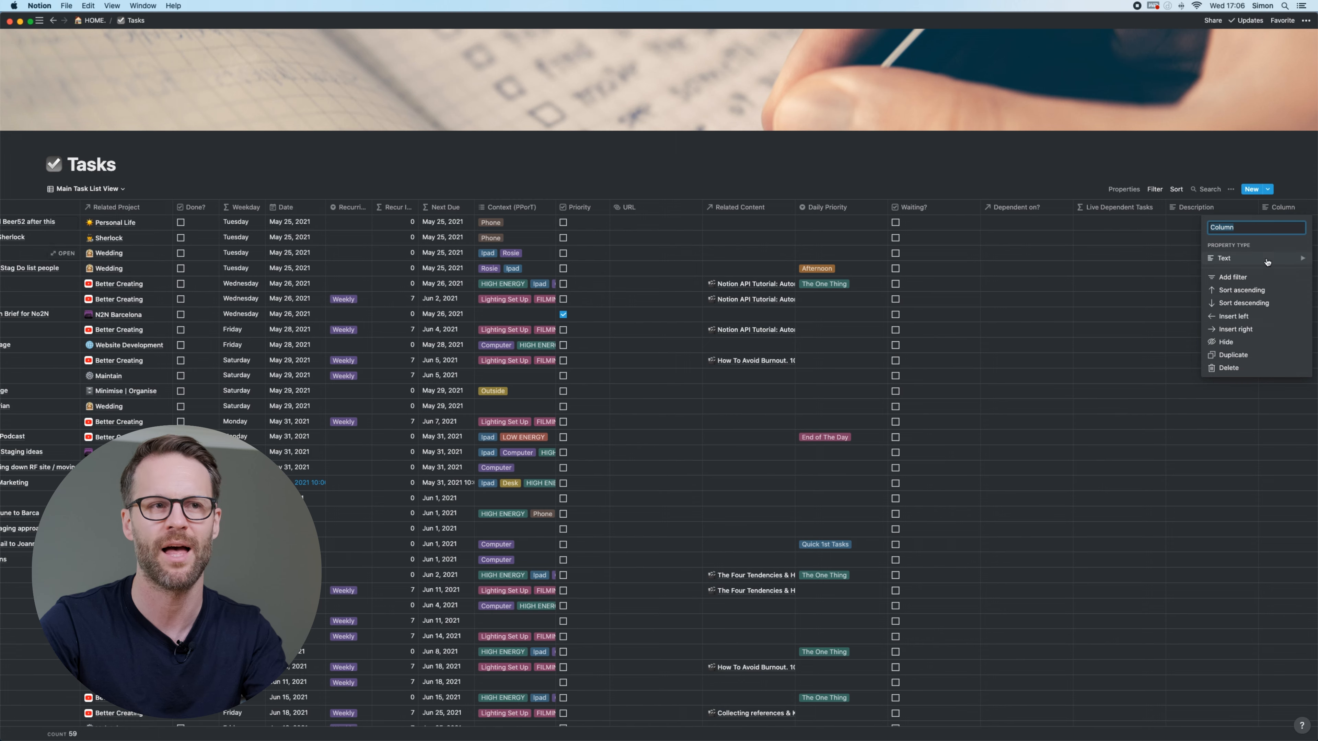
mouse_move(1275, 264)
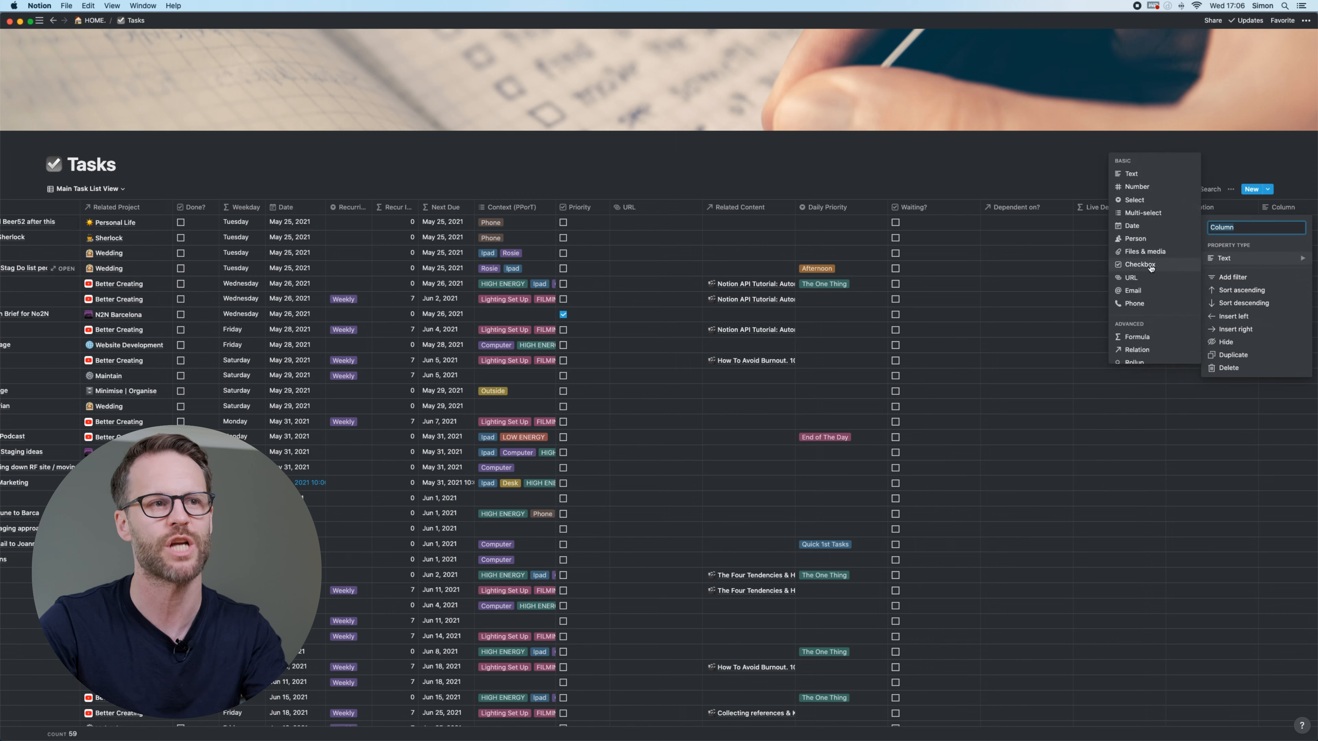
click(1140, 264)
click(1287, 208)
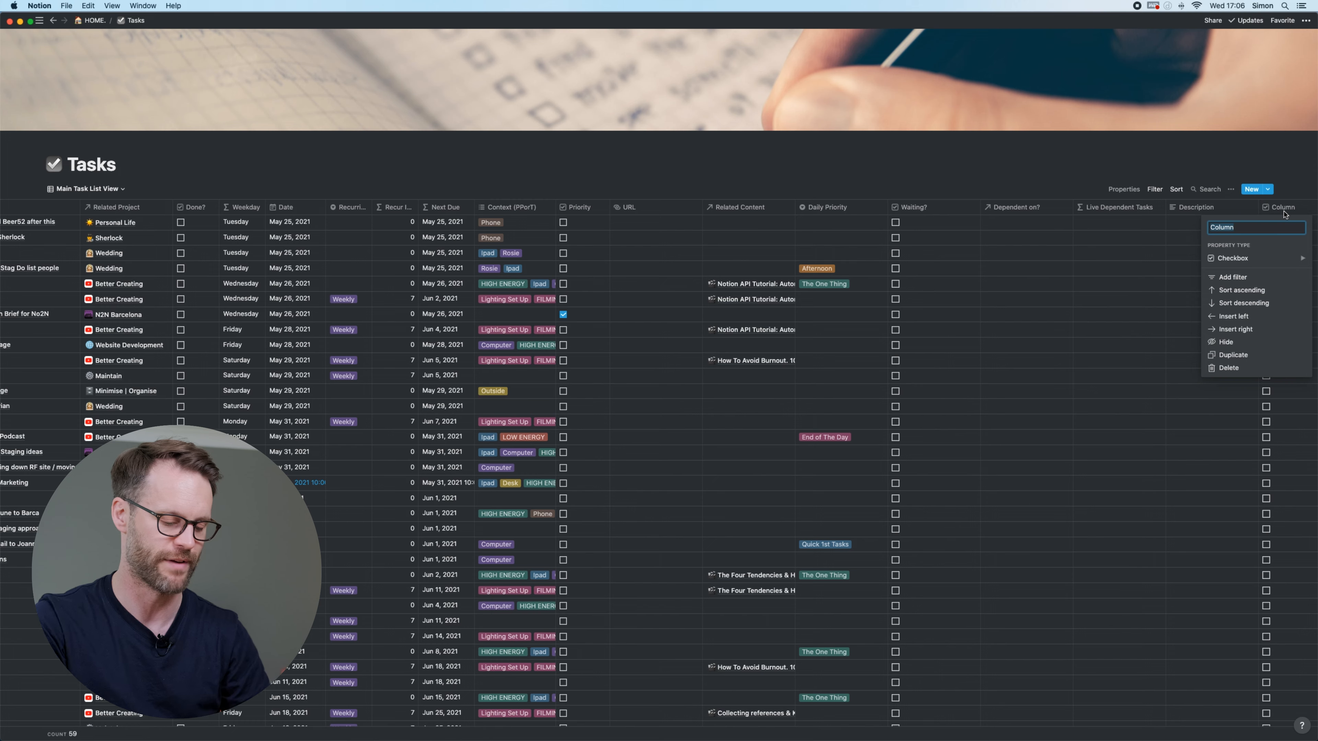
text(Calendar Event)
key(Return)
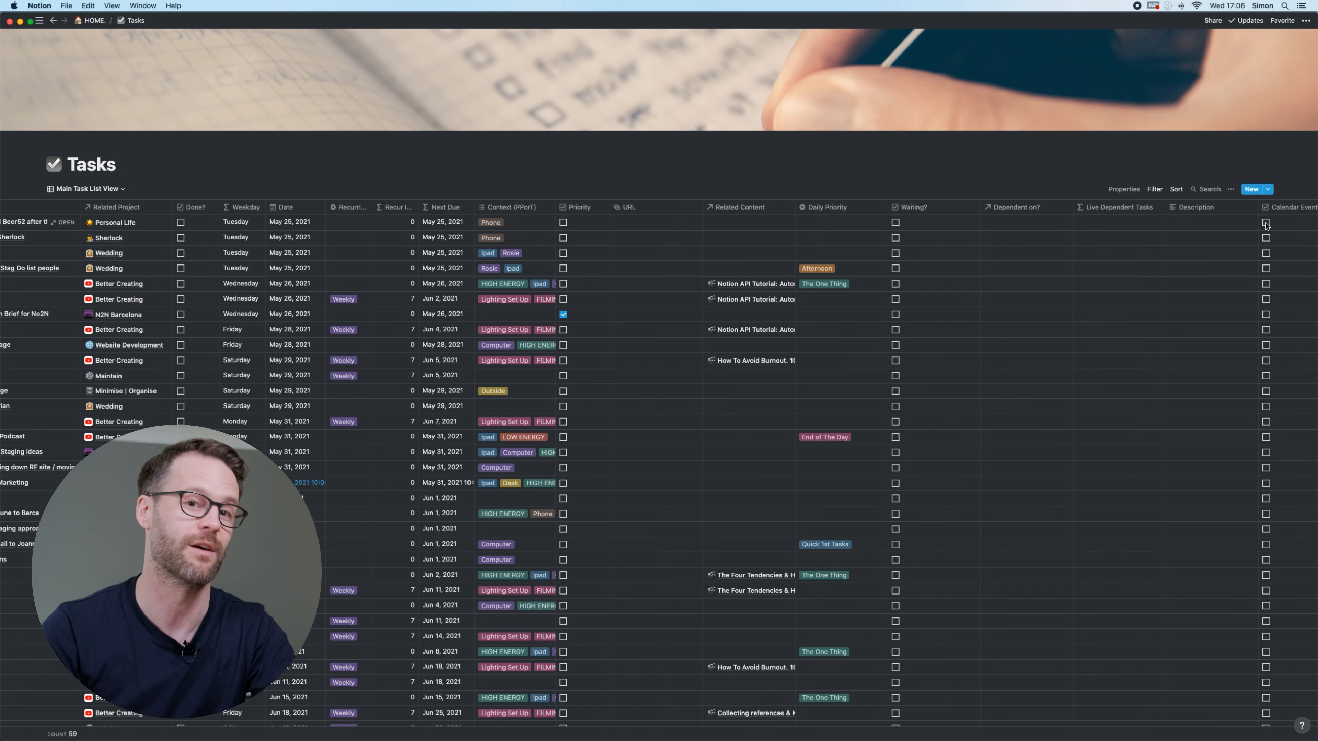
- Open the Daily Priority options for the task about saving the dates for additional Stag Do list people
scroll(861, 214, right, 1)
click(859, 210)
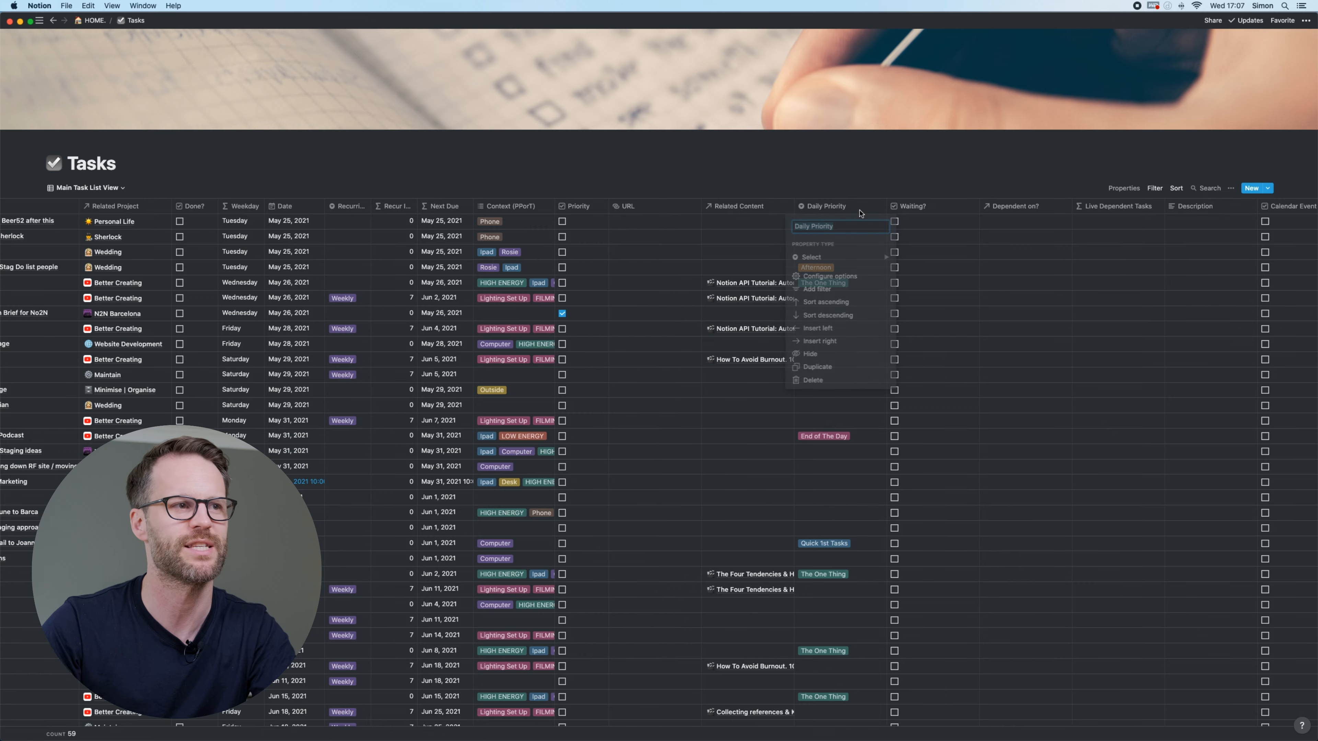
click(858, 214)
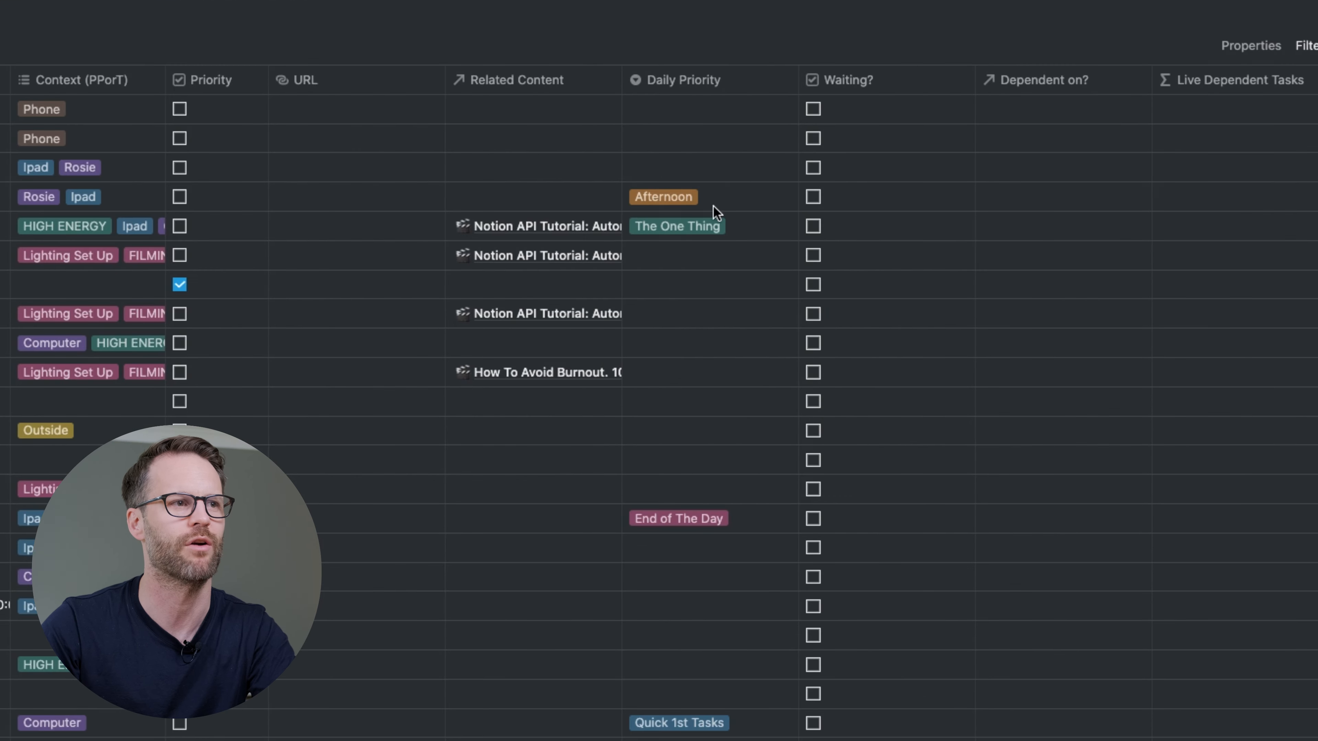
click(742, 200)
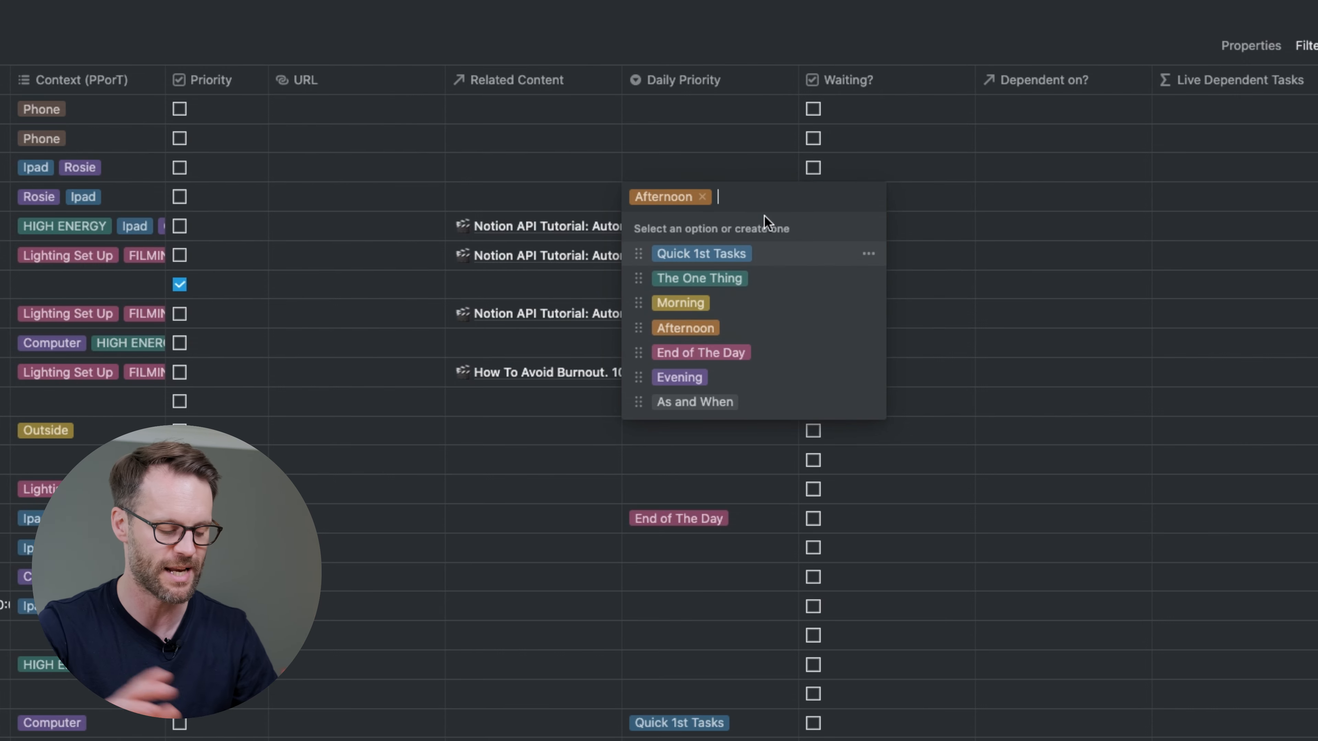
text(Event)
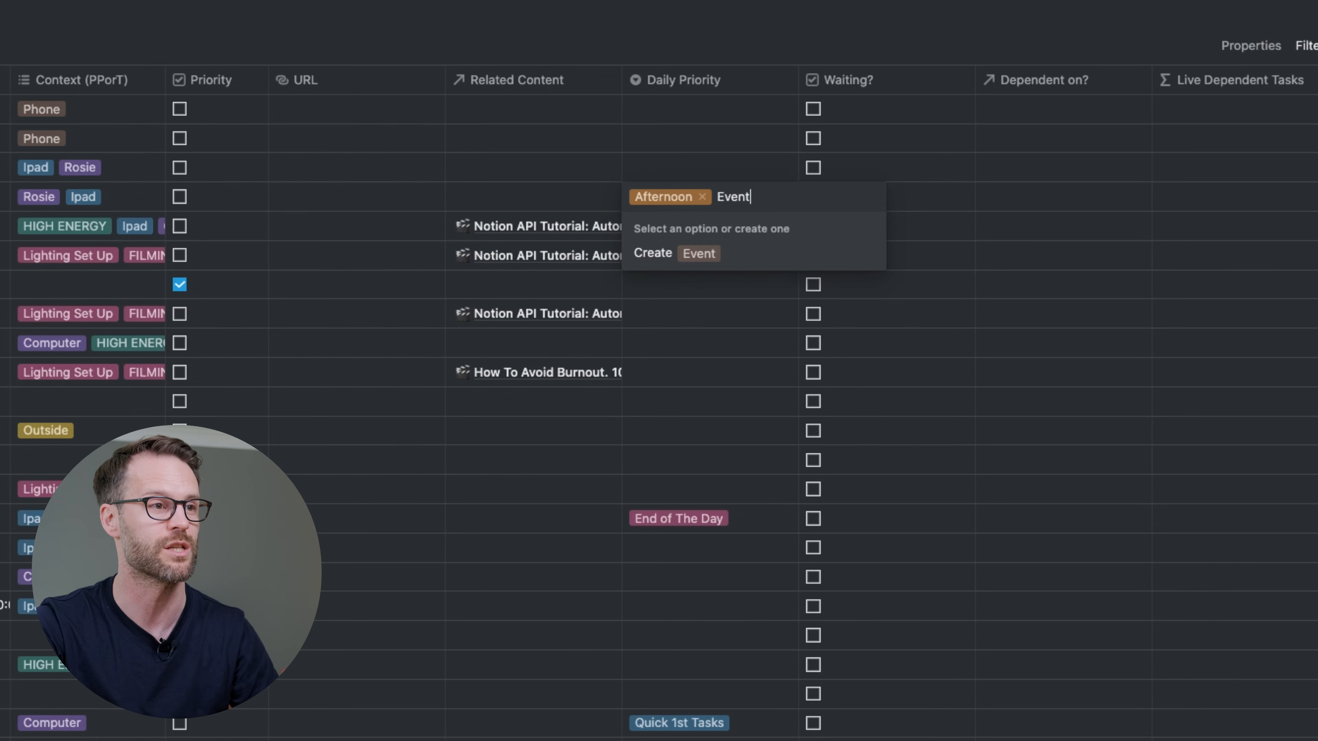
key(BackSpace)
key(BackSpace)
key(BackSpace)
key(BackSpace)
key(BackSpace)
- Create a Daily Priority option named Scheduled from the Stag Do task, and set that task's priority to Morning
text(Scheduled)
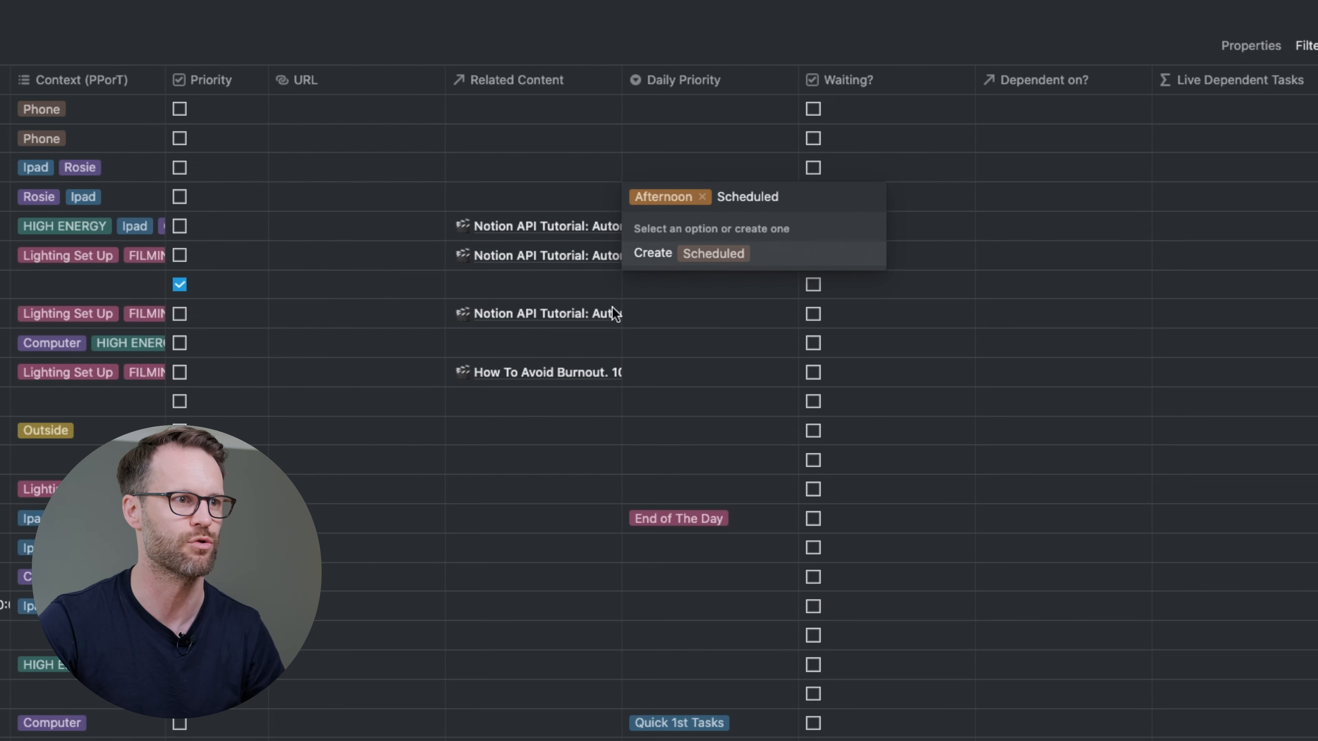
click(714, 262)
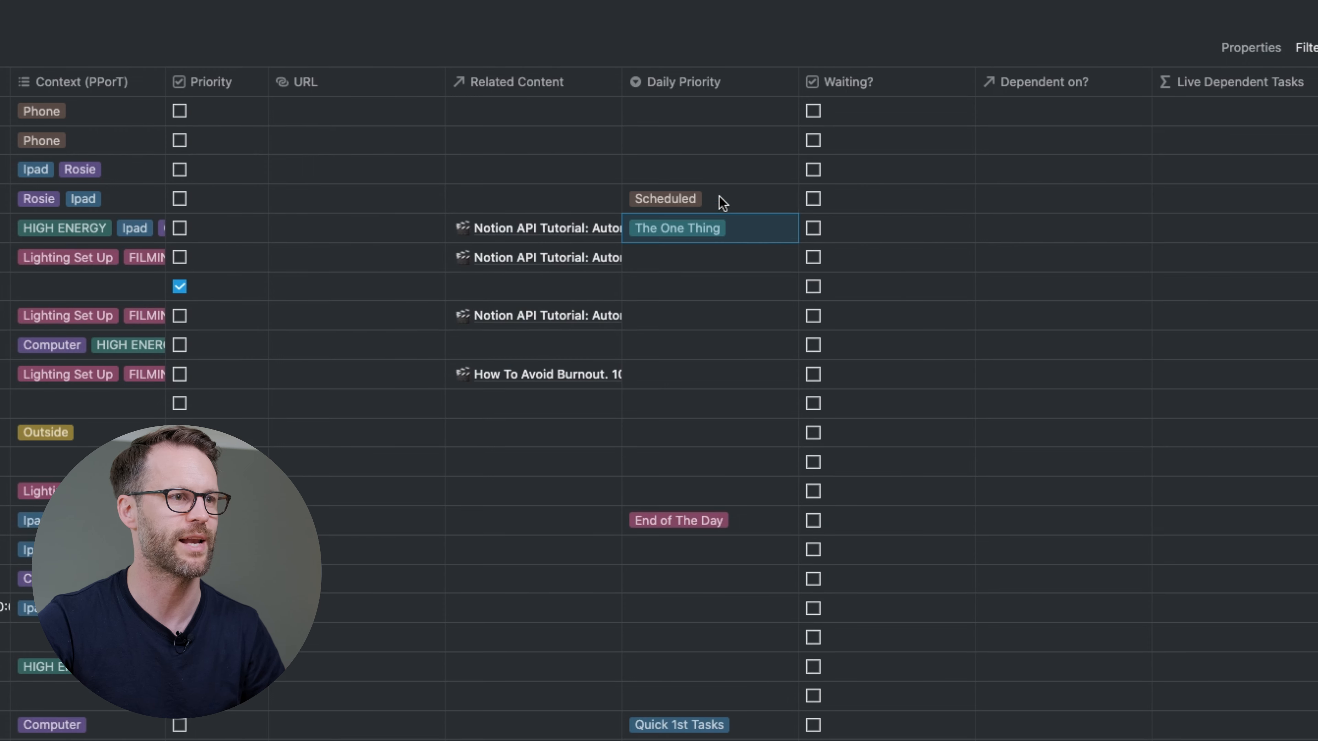
click(721, 199)
click(708, 305)
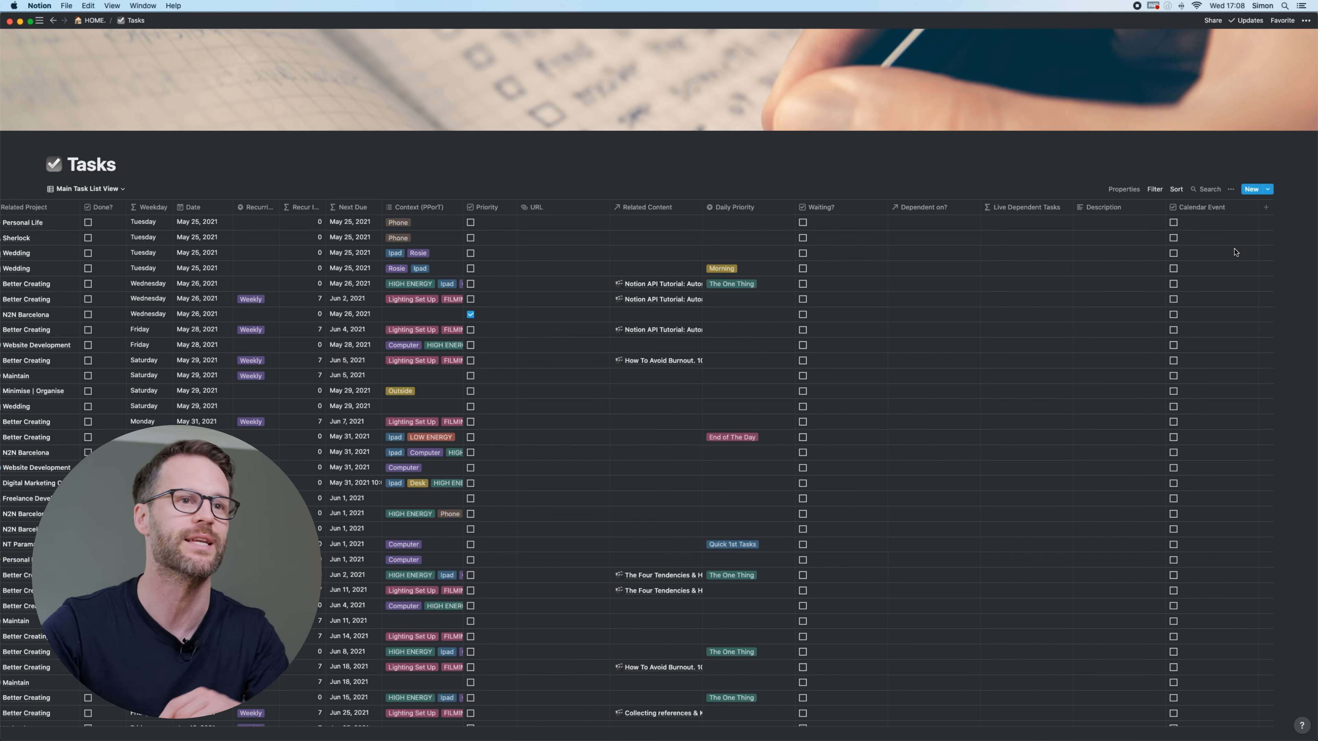
- Add a URL property named Meeting URL Link after Calendar Event in the Tasks database
click(1266, 207)
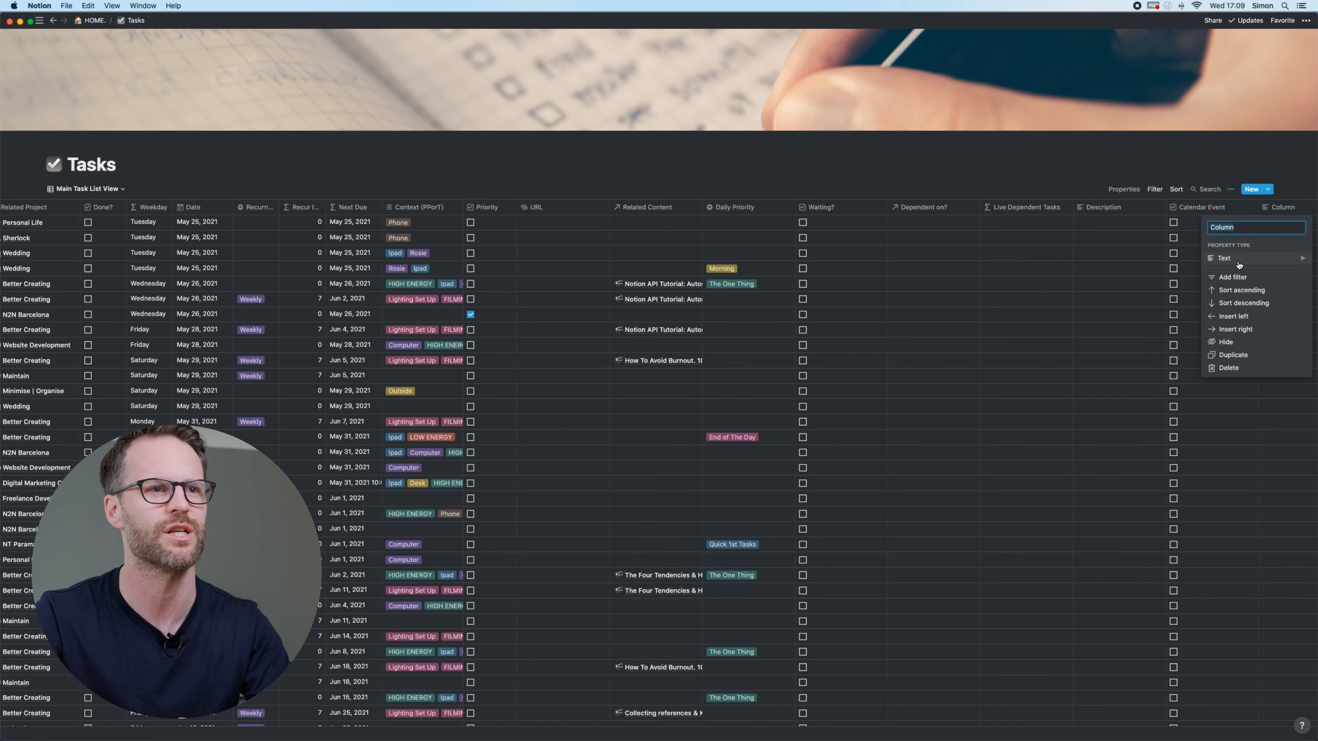
text(Meeting )
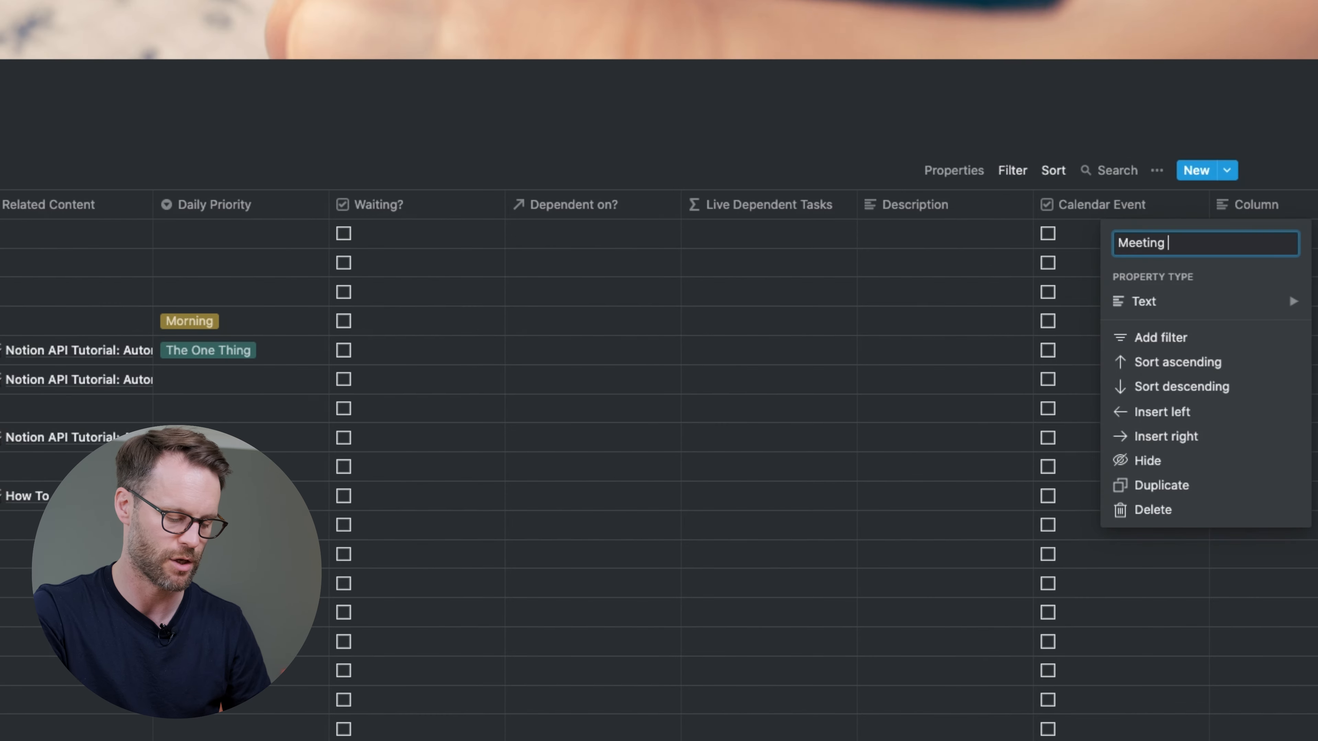
text(URL Link)
click(1137, 305)
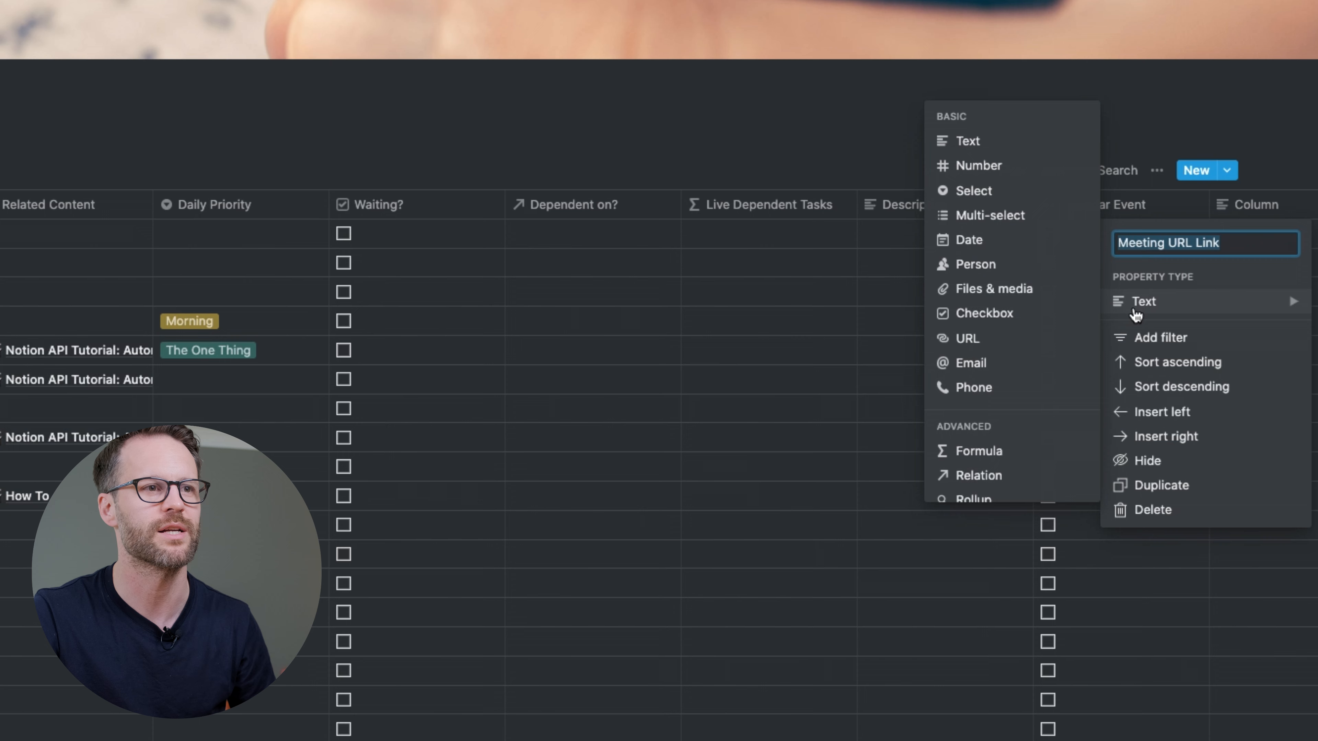
click(973, 340)
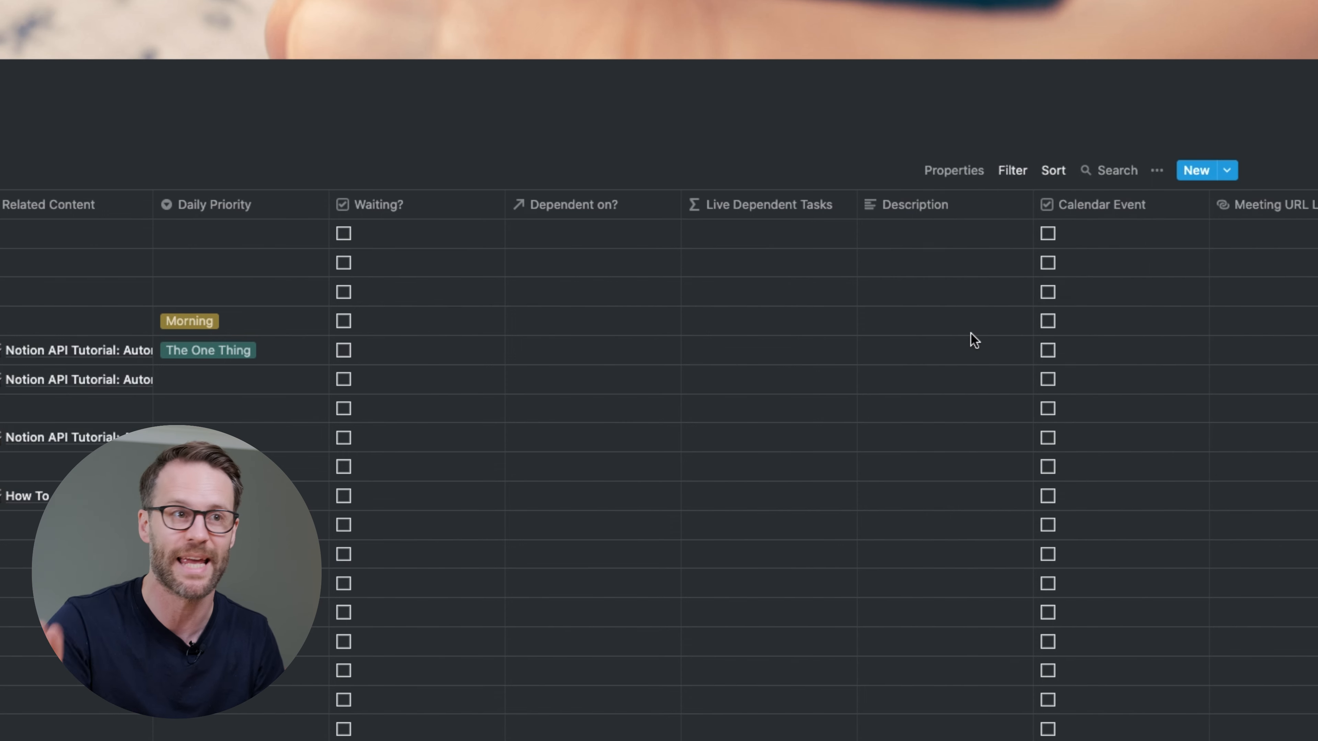
- Add a text property named Location after Meeting URL Link in the Tasks database
scroll(1054, 259, right, 3)
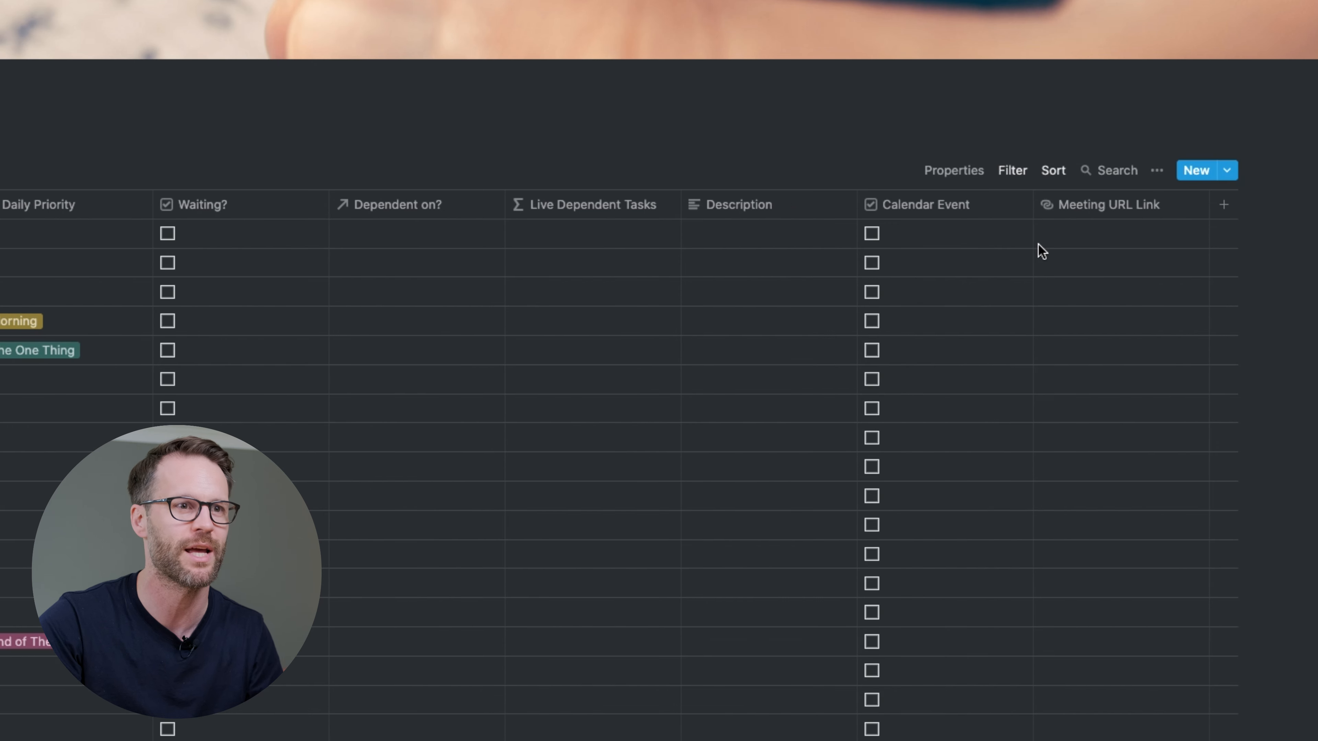
click(1227, 205)
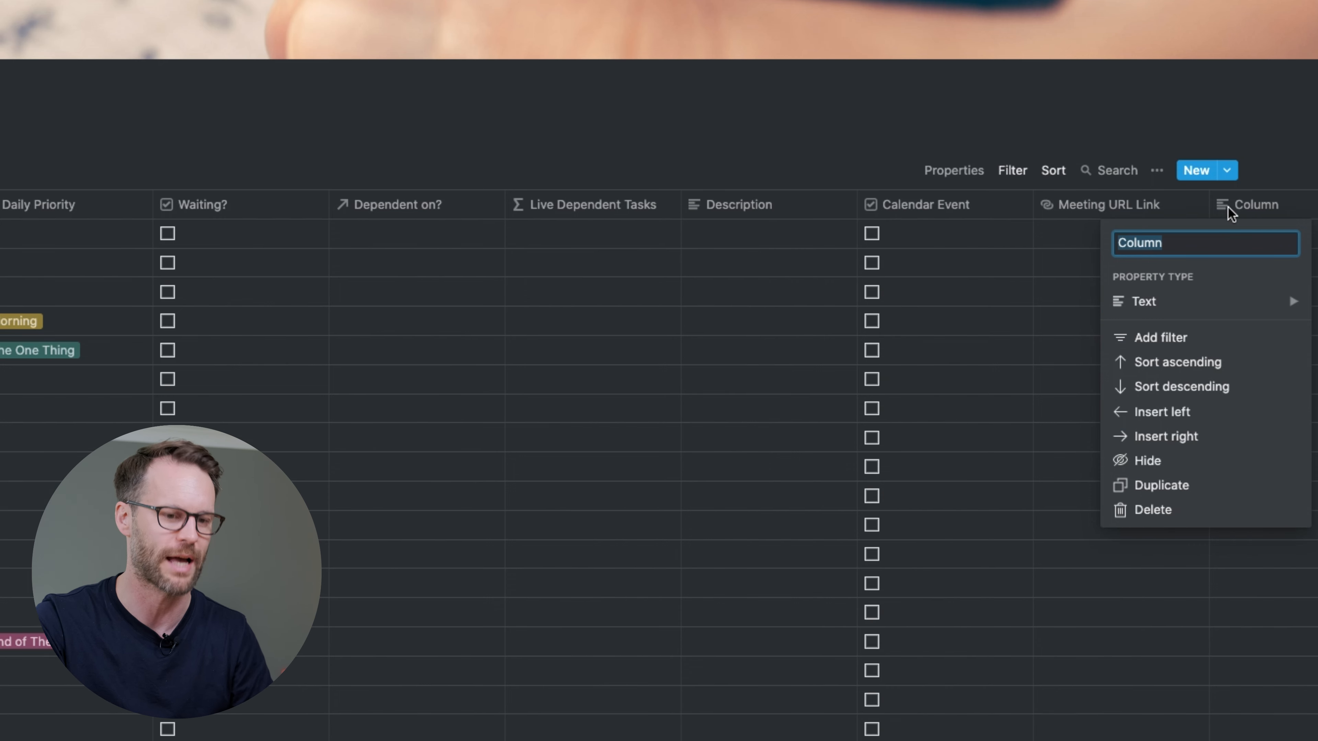
text(Loca)
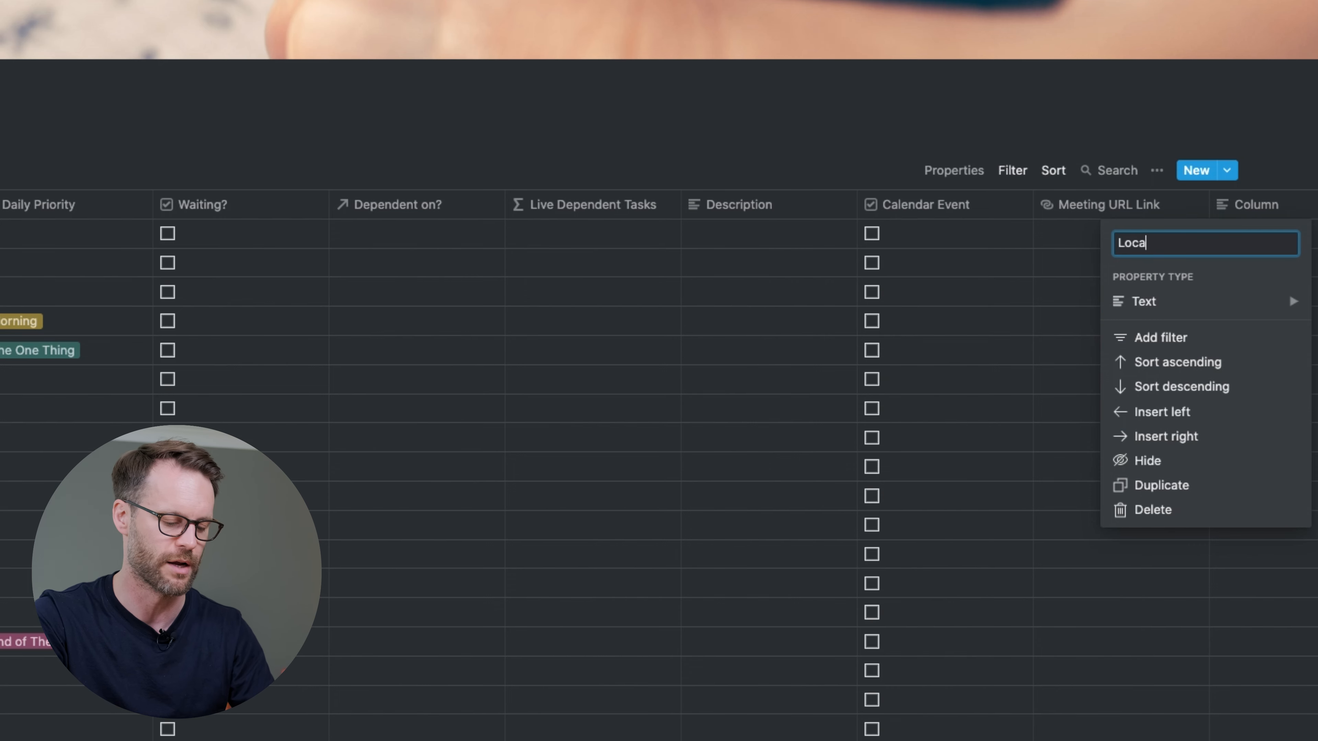
text(tion)
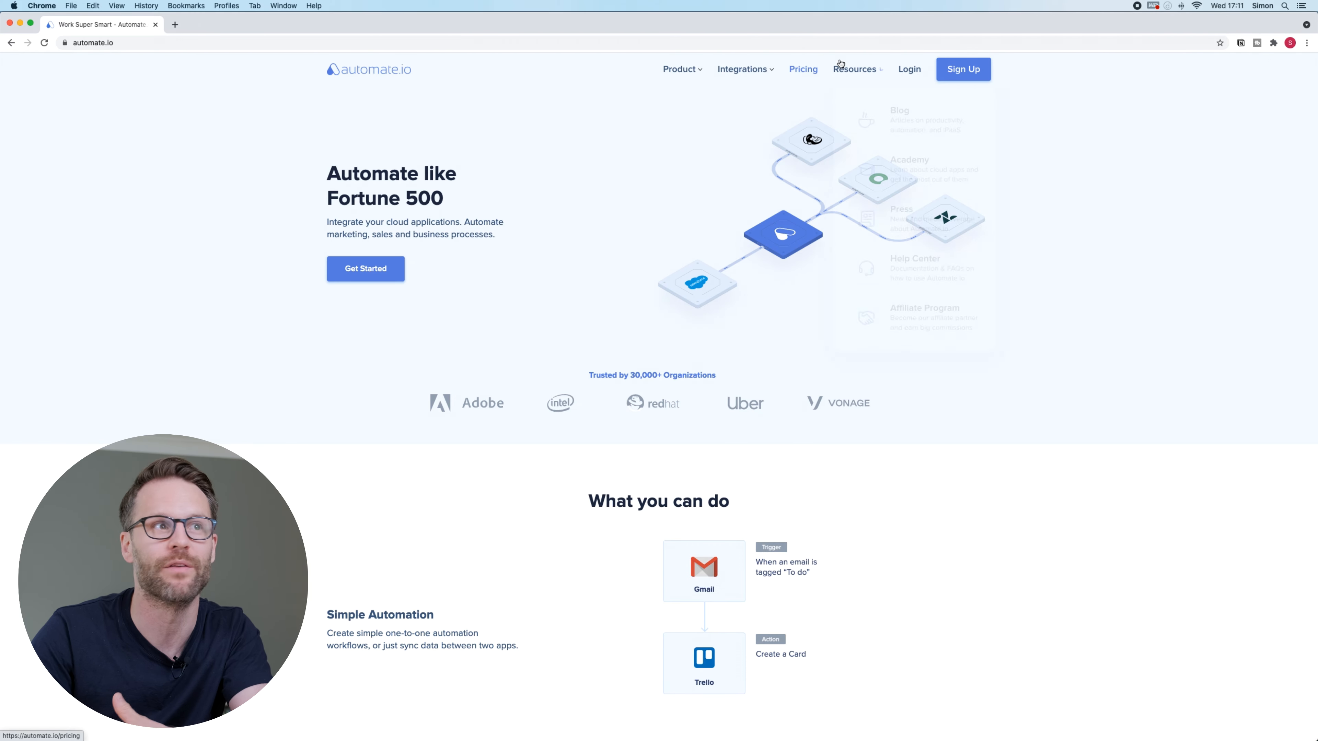
- Switch to Automate.io in the browser and view its pricing and the account's connected apps
click(807, 70)
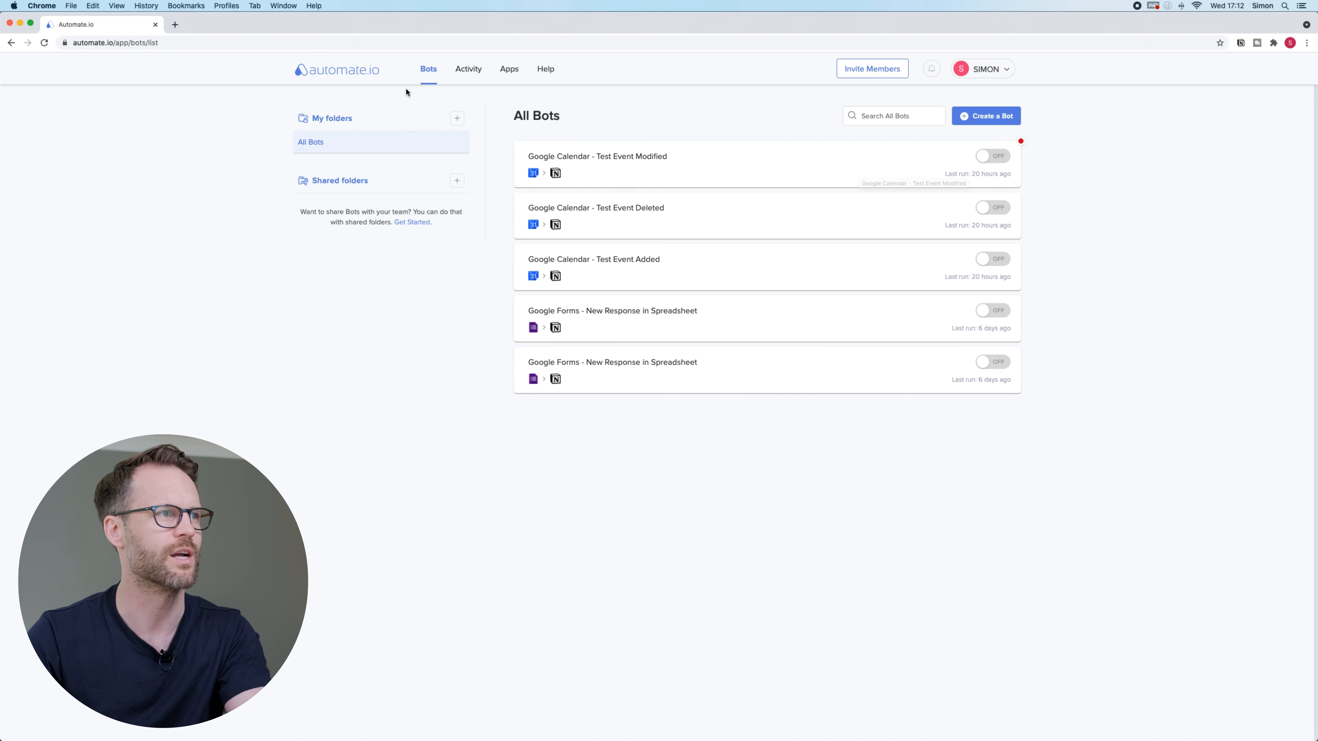
click(511, 73)
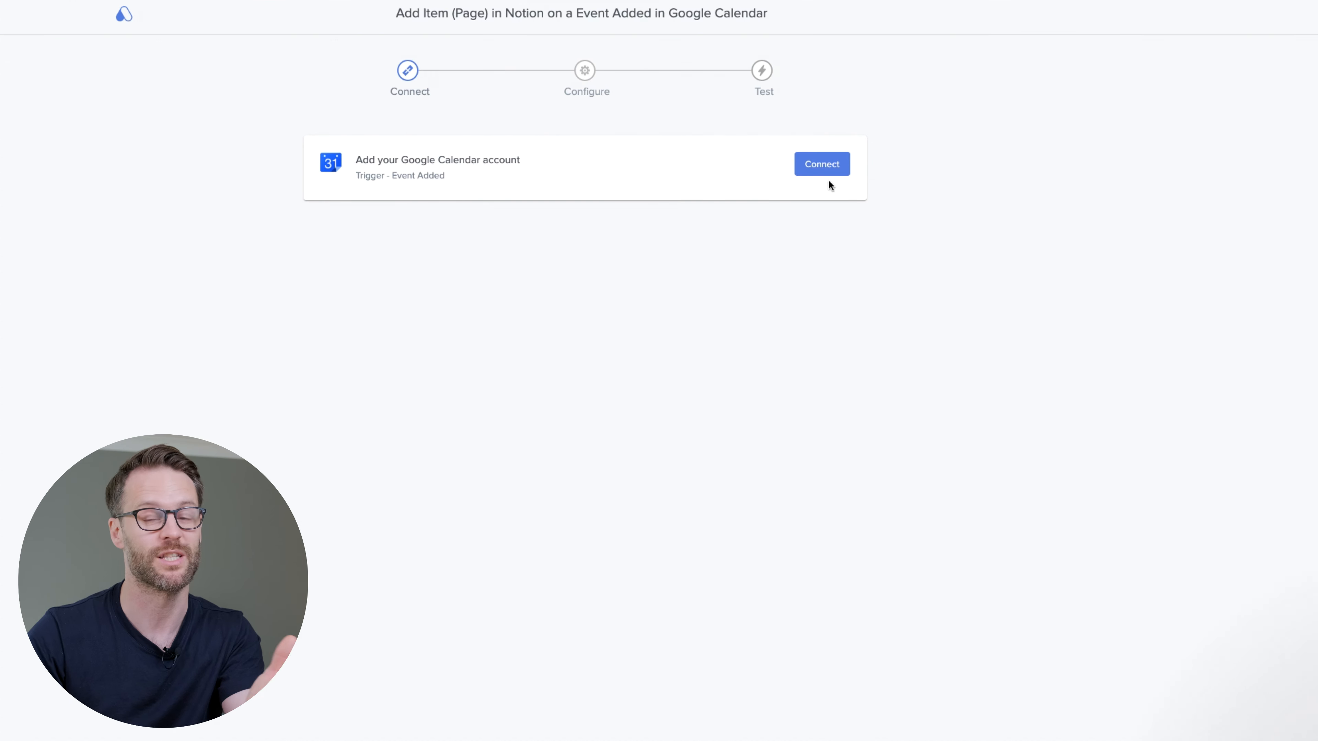
- Connect Google Calendar for the Event Added trigger, choosing the Better Creating Google account and allowing Automate.io access to its calendars
click(832, 171)
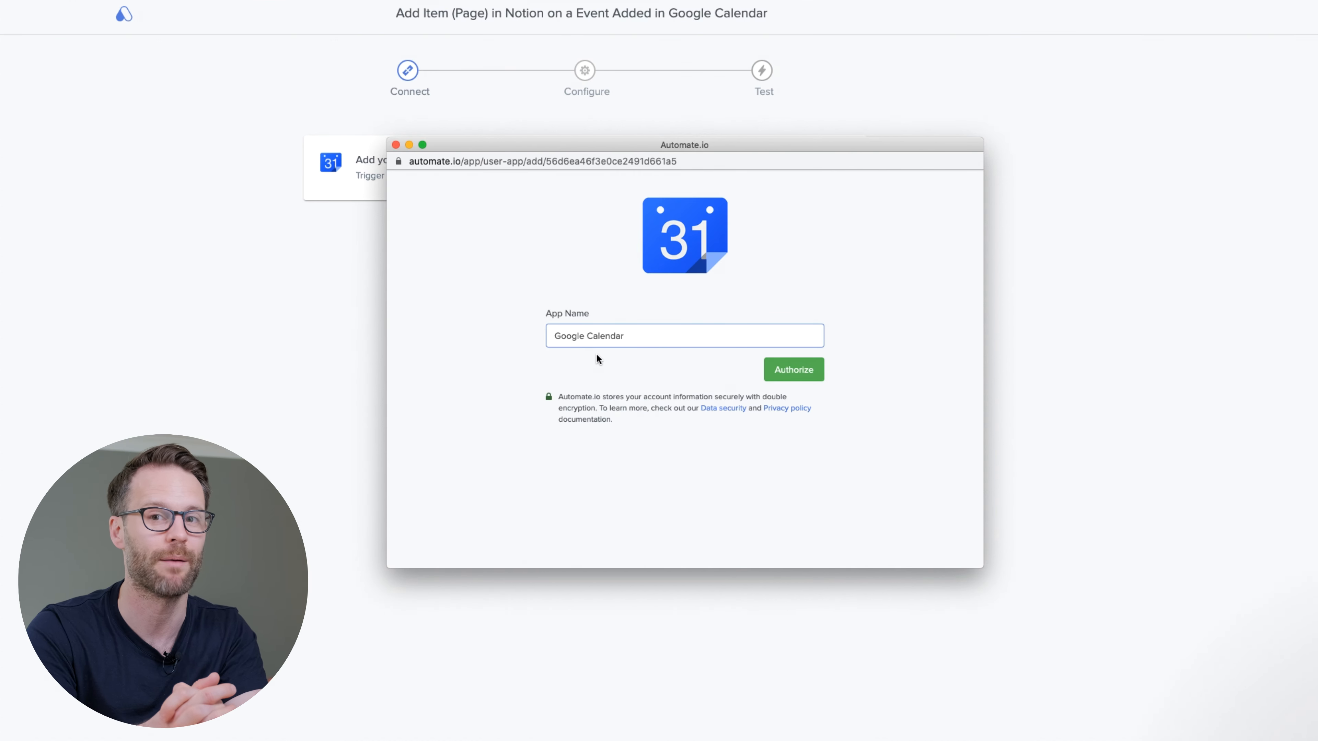
click(794, 370)
click(665, 397)
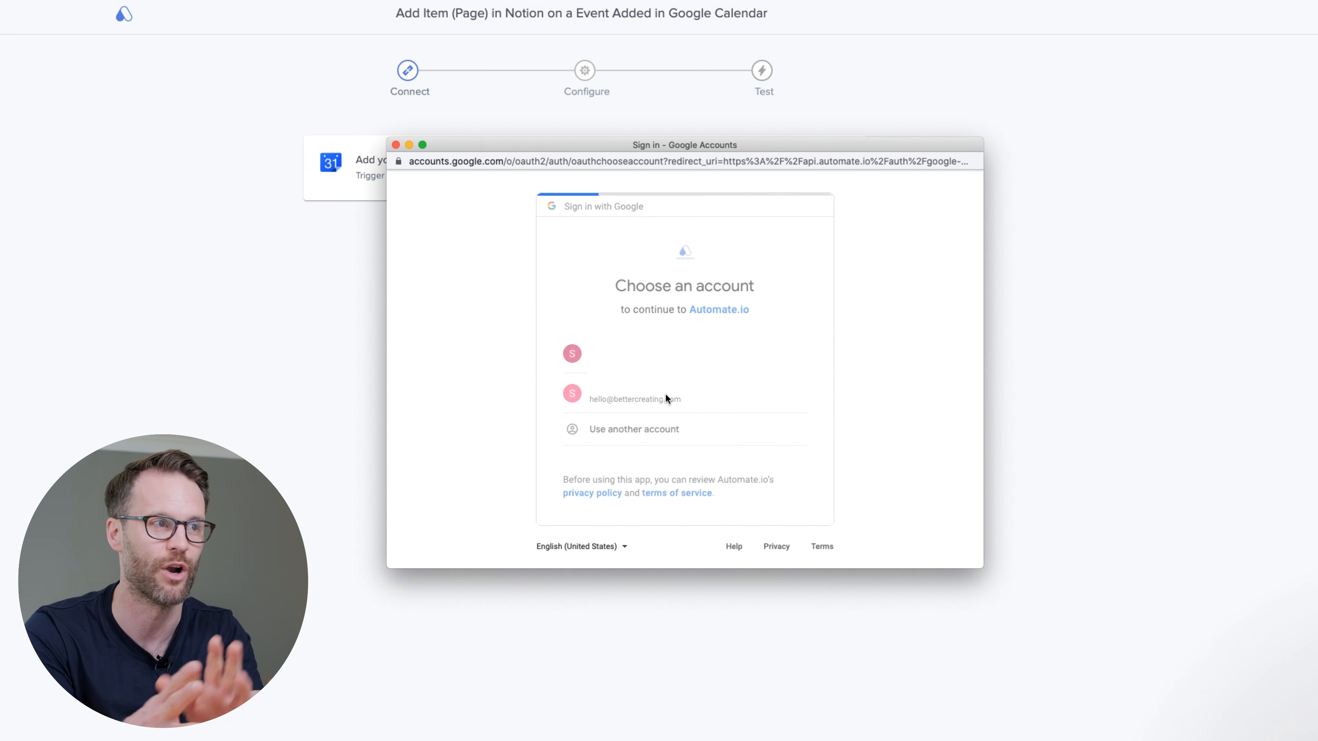
scroll(691, 431, down, 3)
click(779, 472)
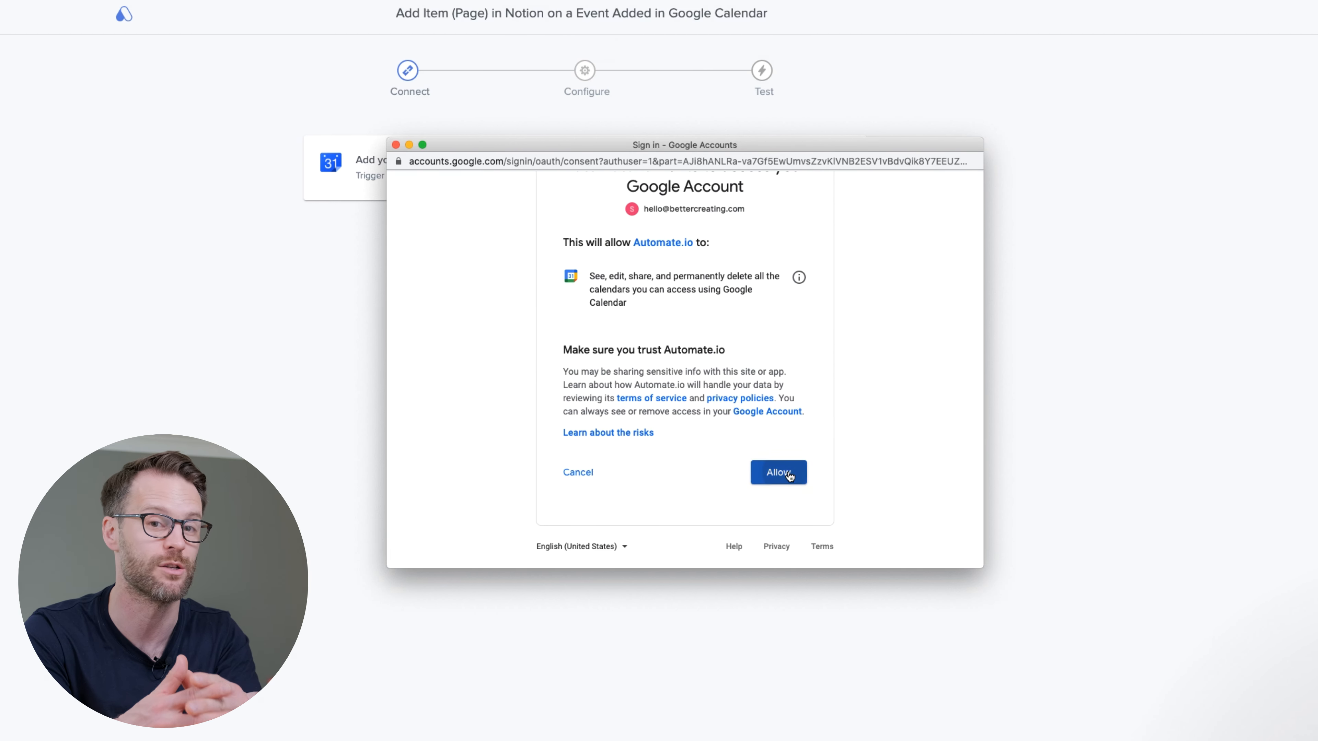
- Connect Notion to Automate.io, granting the integration access to the workspace's private pages, including HOME
click(828, 357)
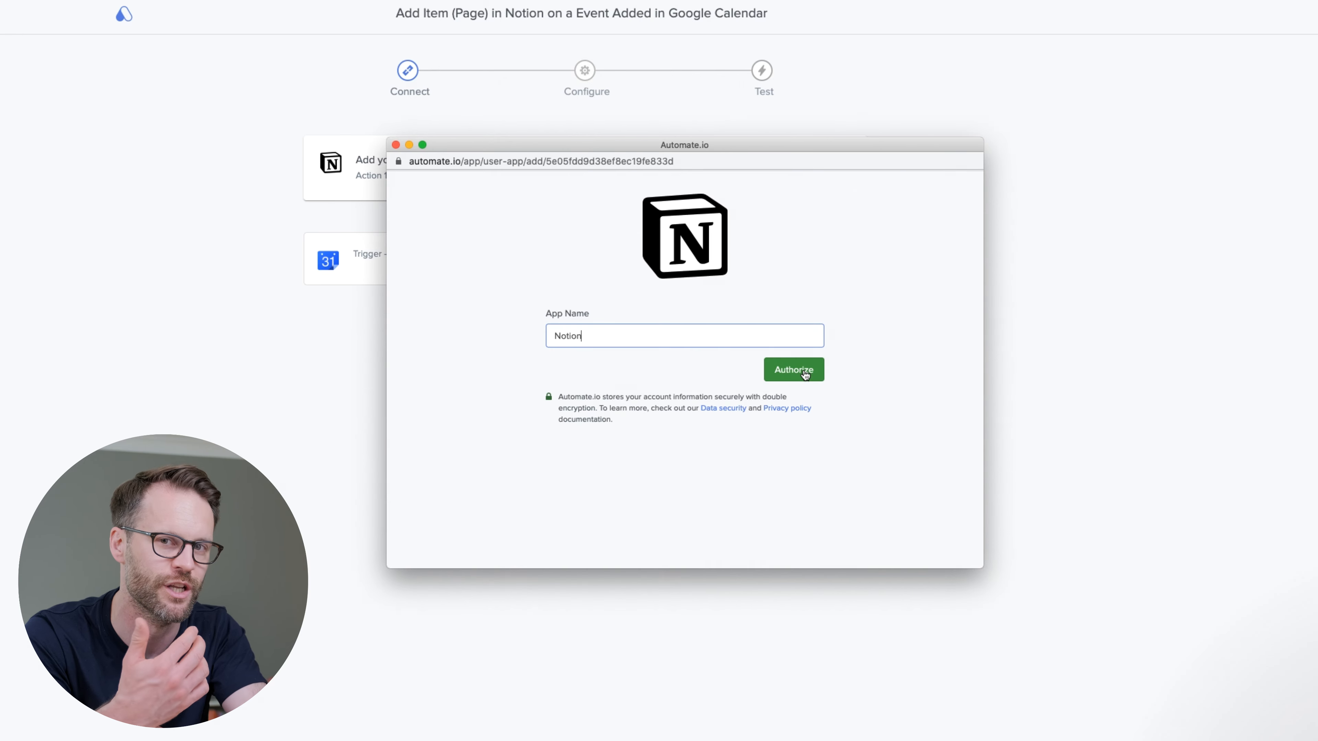
click(804, 371)
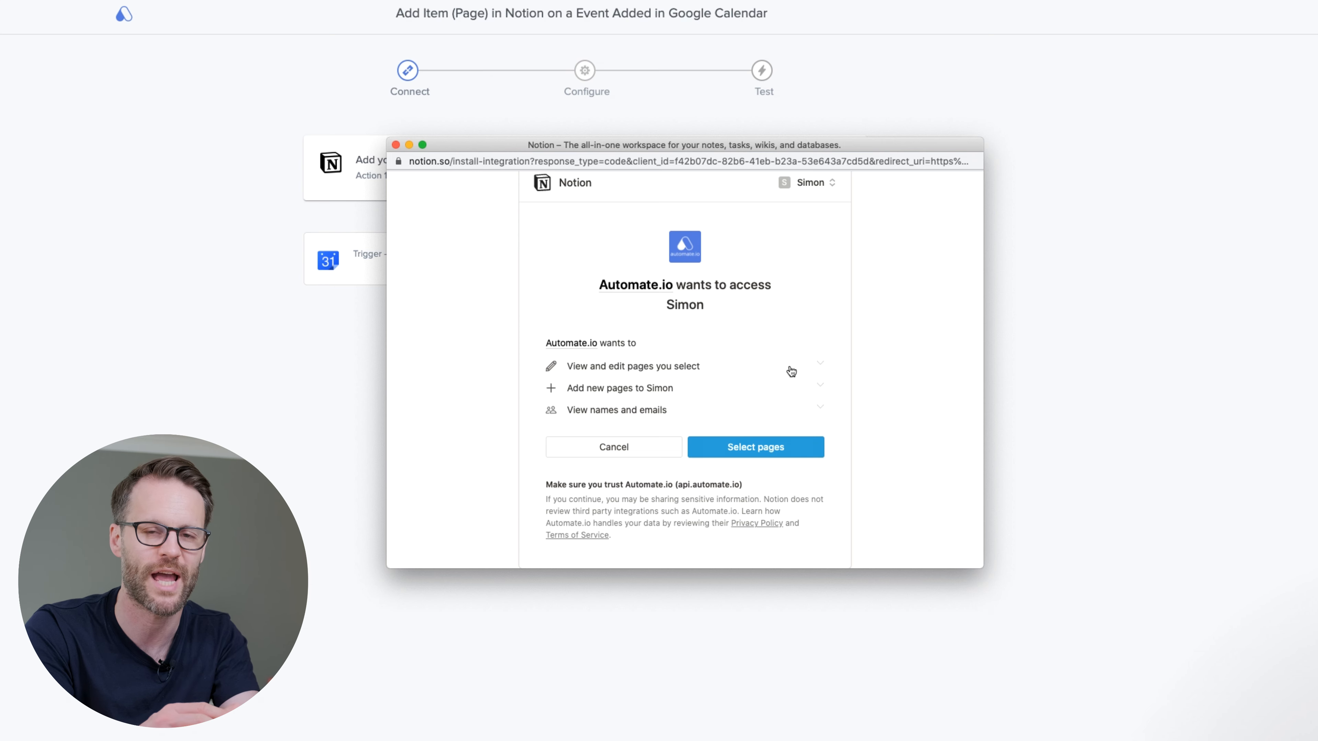
click(761, 447)
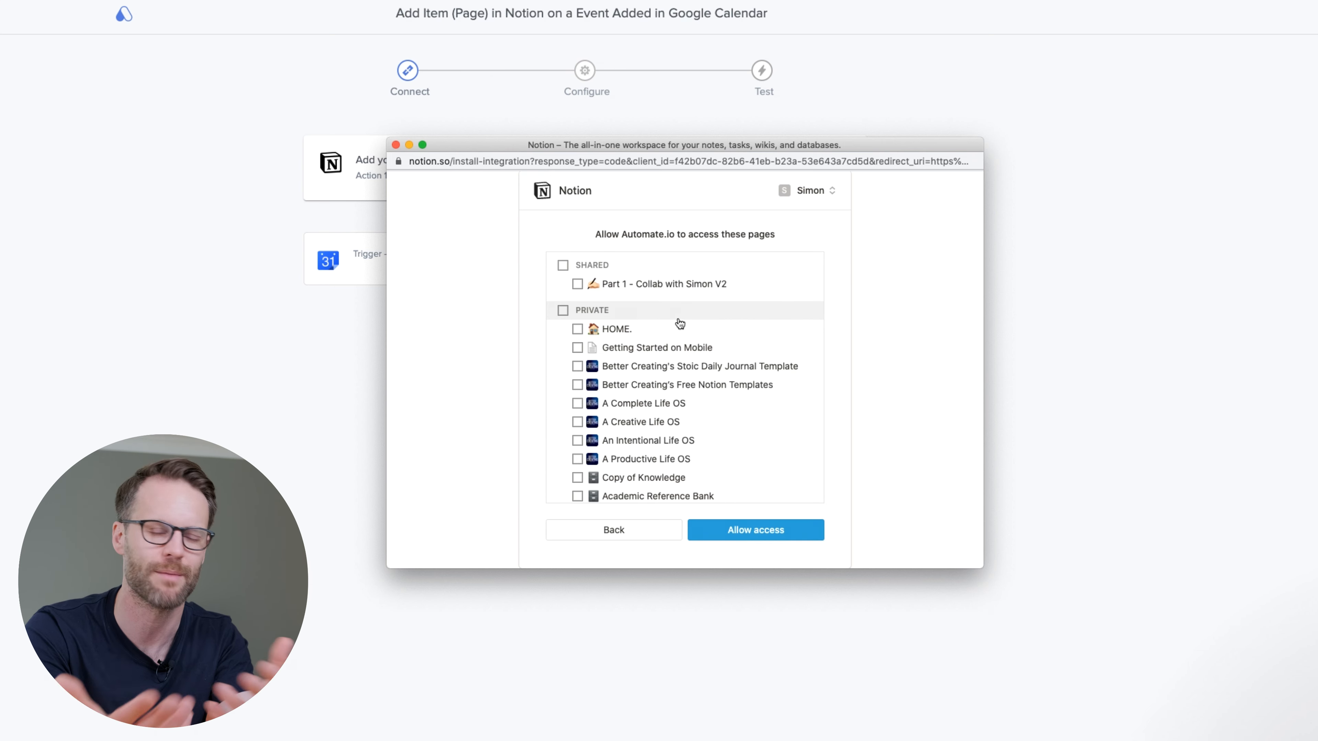
scroll(672, 321, down, 1)
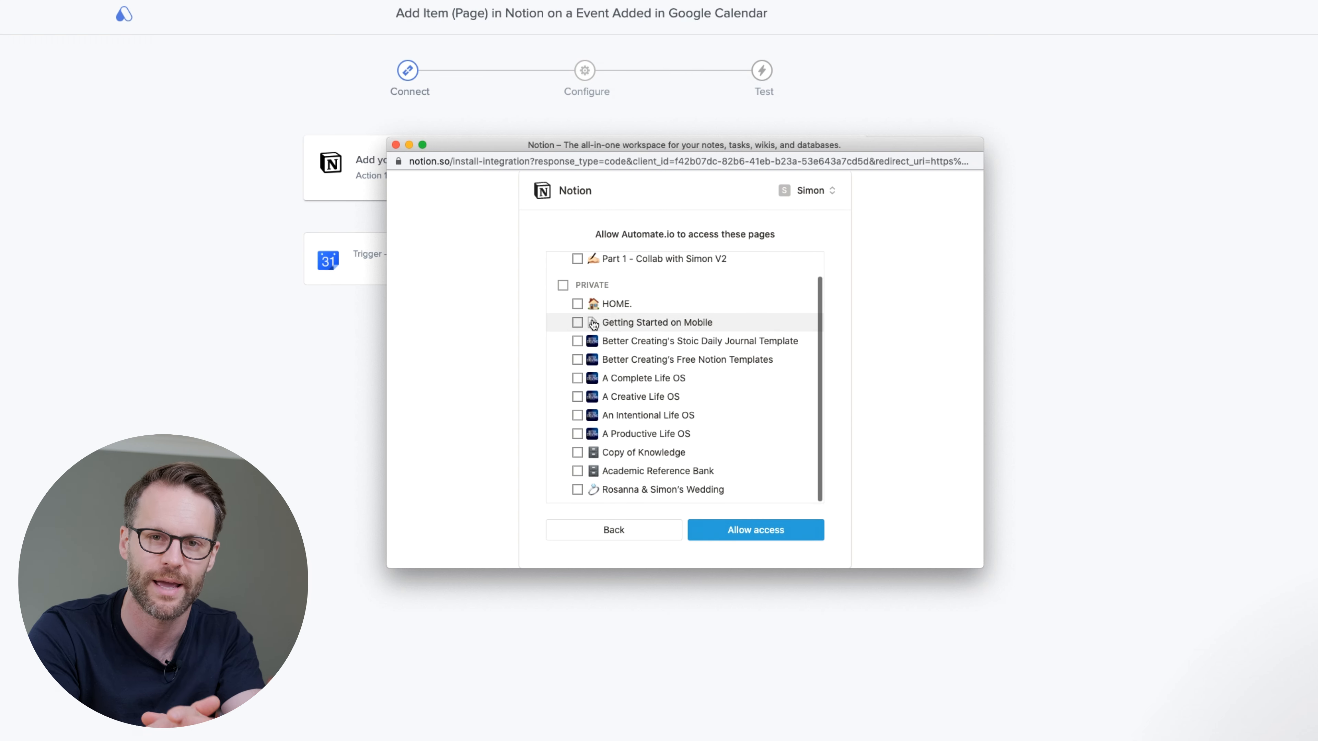
click(577, 304)
scroll(581, 309, up, 1)
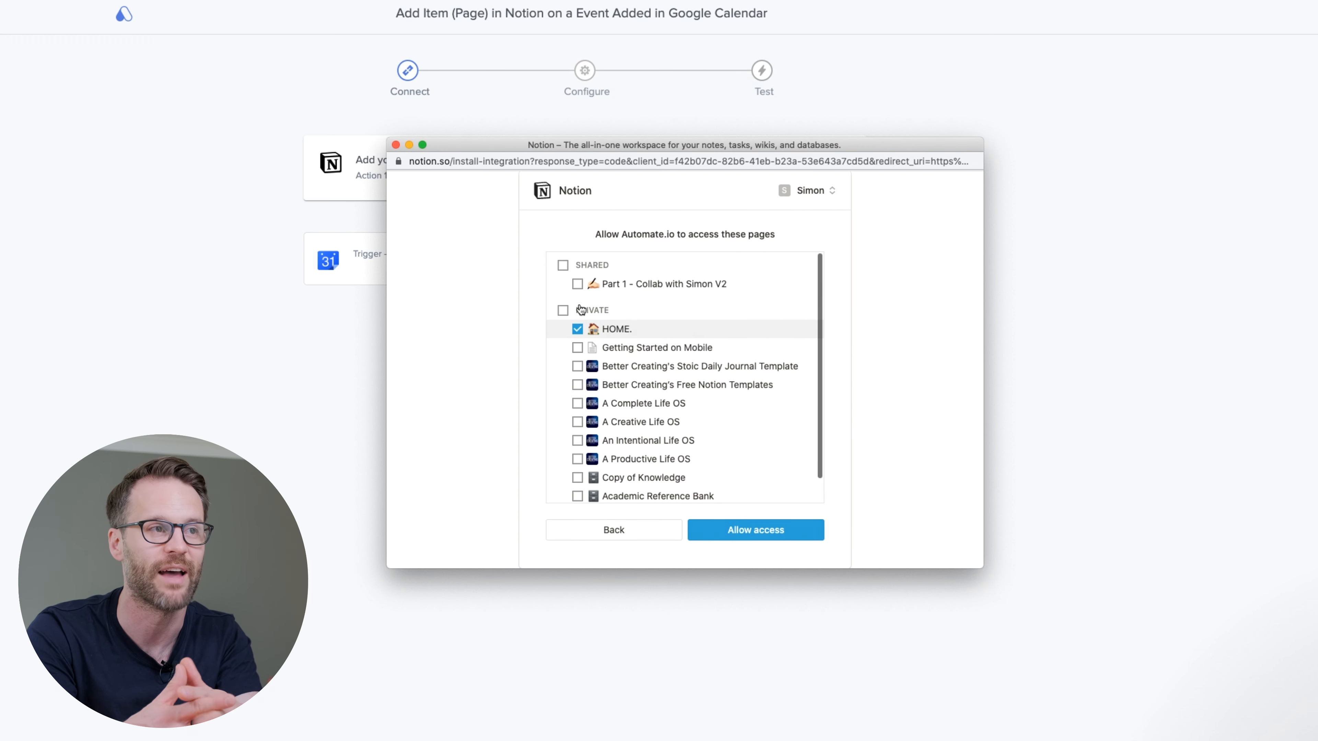
click(563, 310)
click(751, 531)
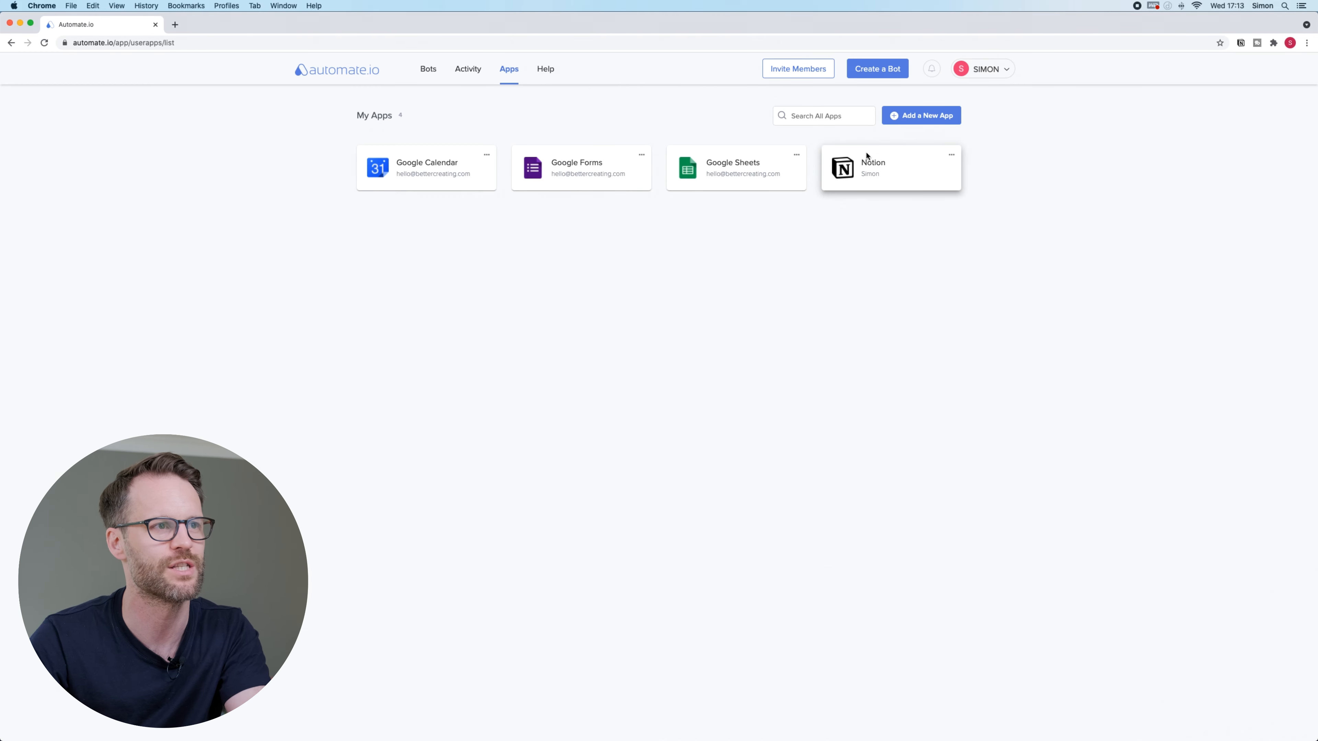
- Create a bot triggered by Google Calendar's Event Added event on the Weekly Schedule calendar
click(426, 70)
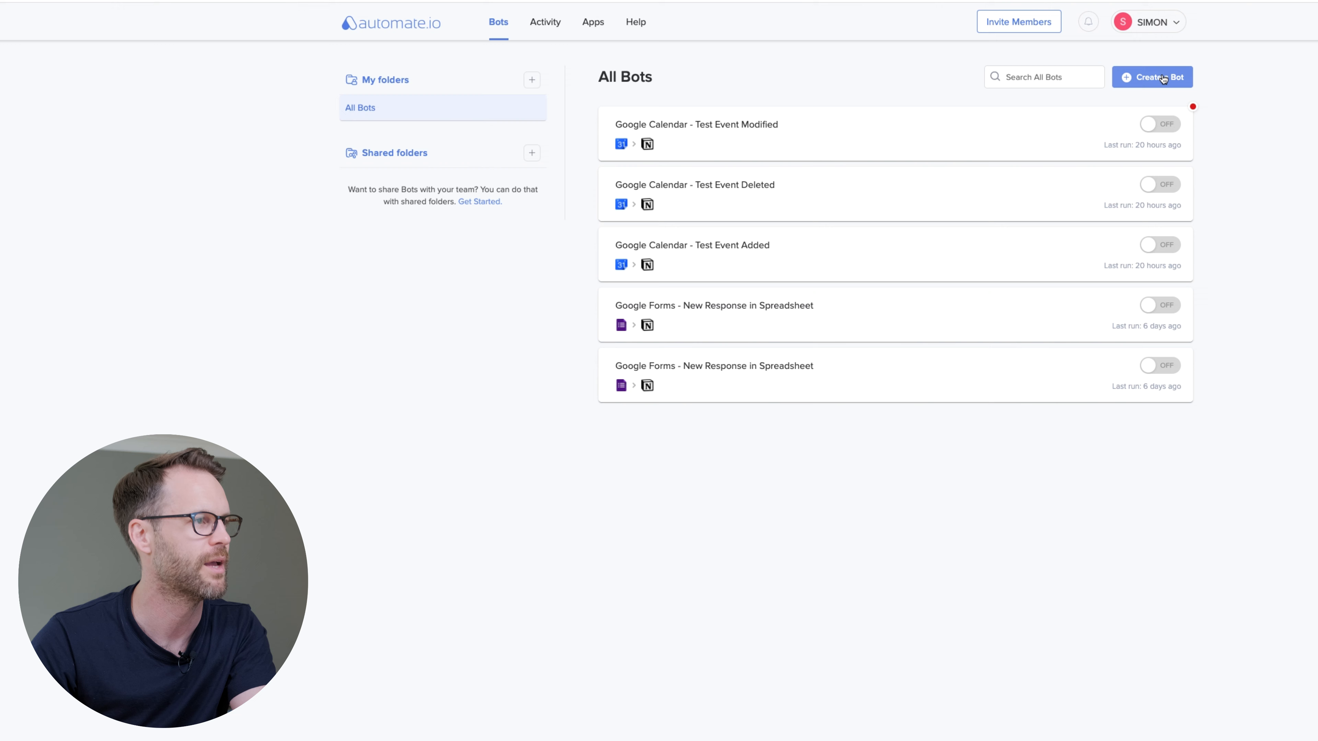
click(1156, 78)
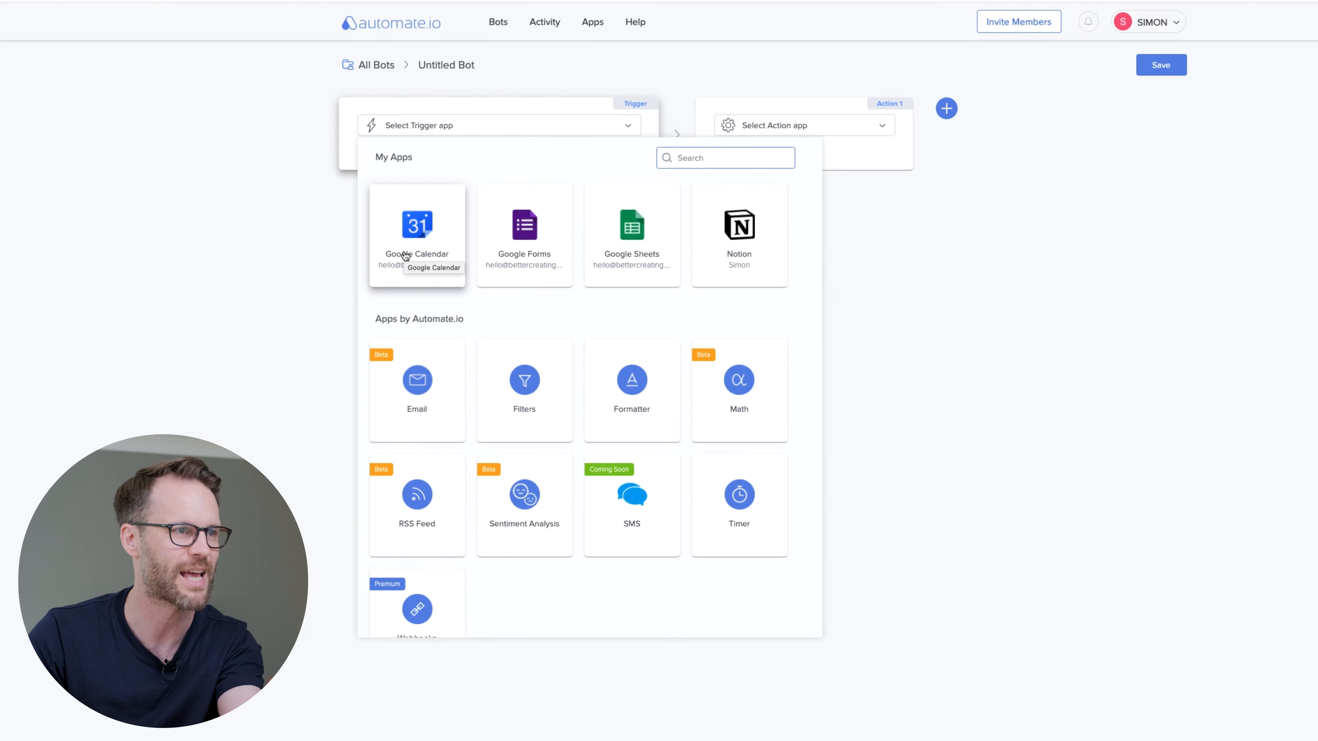
click(423, 246)
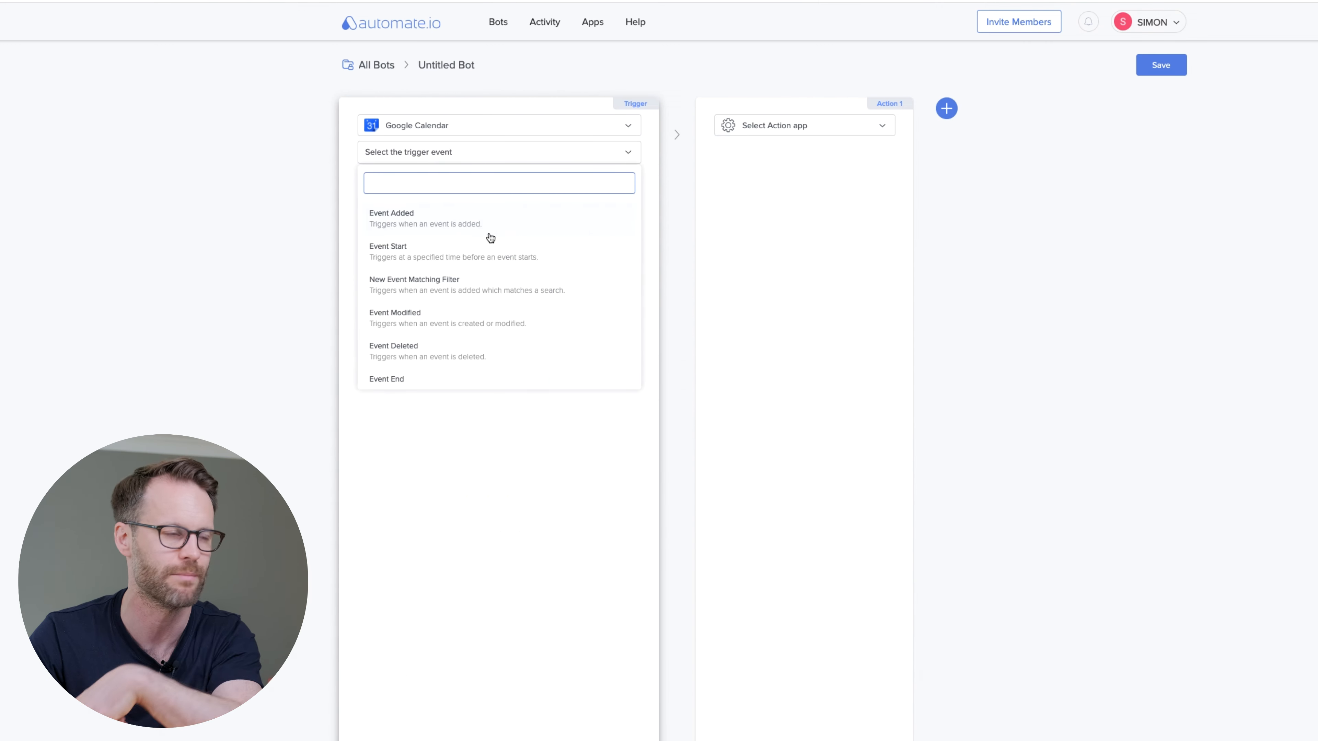
click(416, 224)
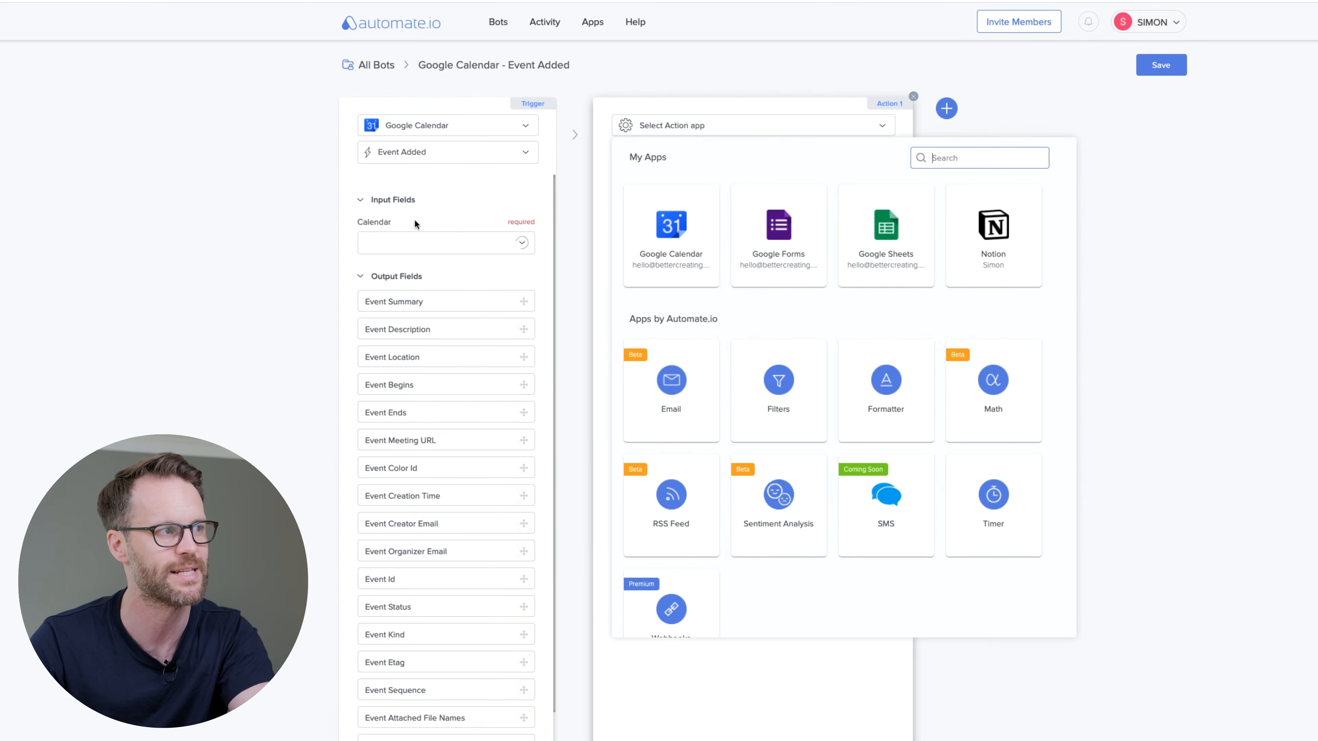
click(514, 244)
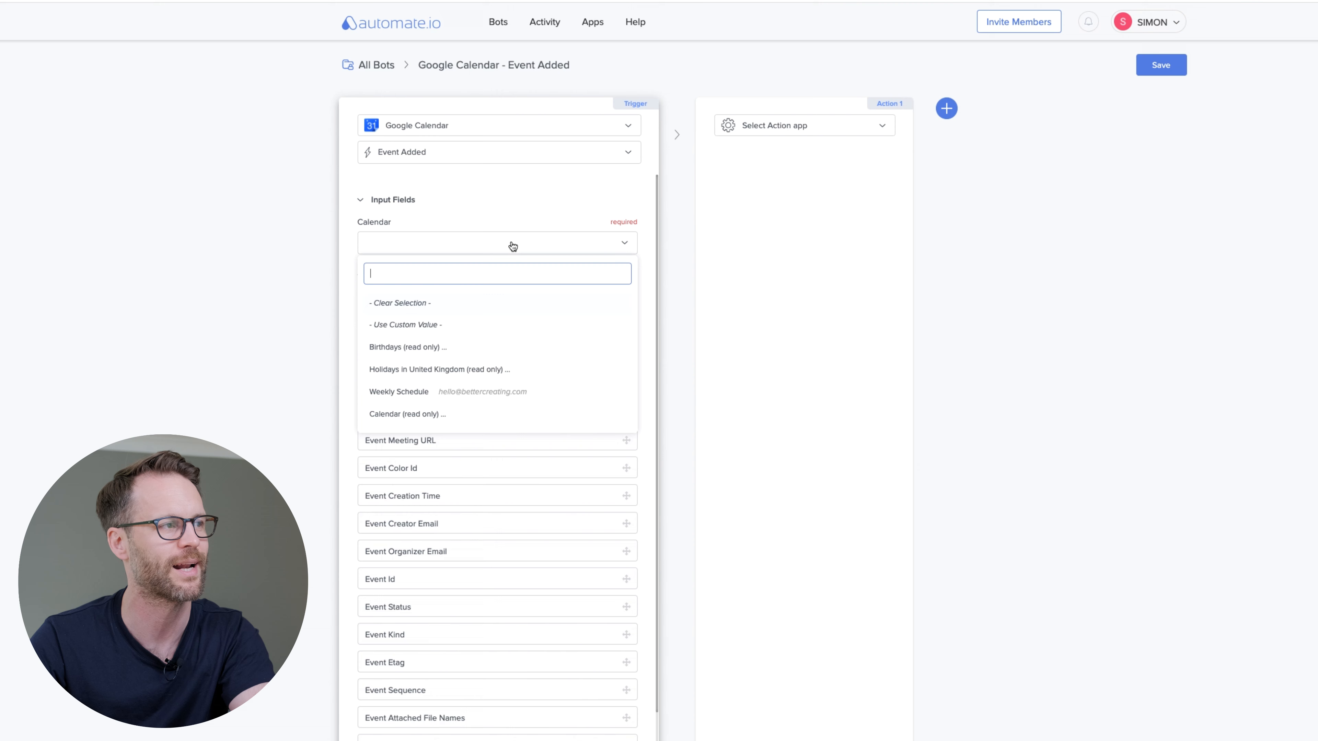
click(423, 392)
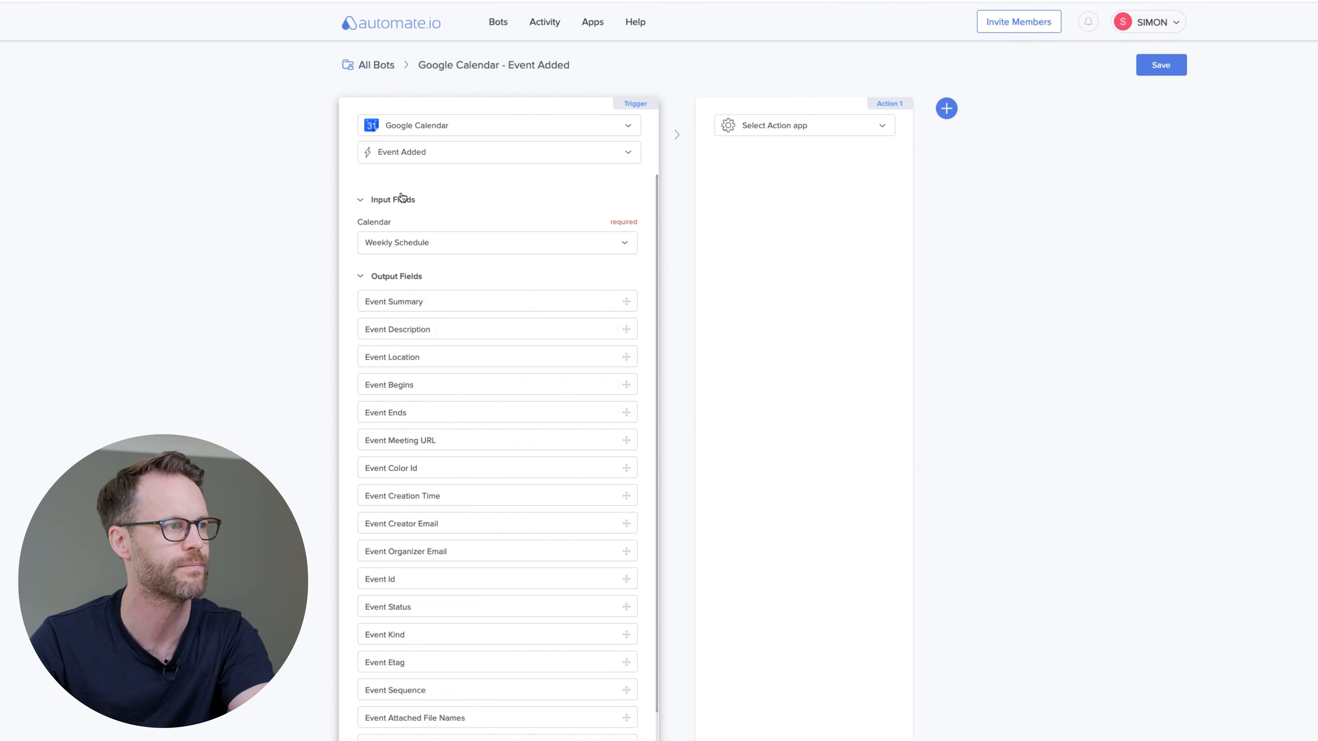
- Set the bot's first action to Notion's Add Database Item and open its database choices
click(860, 135)
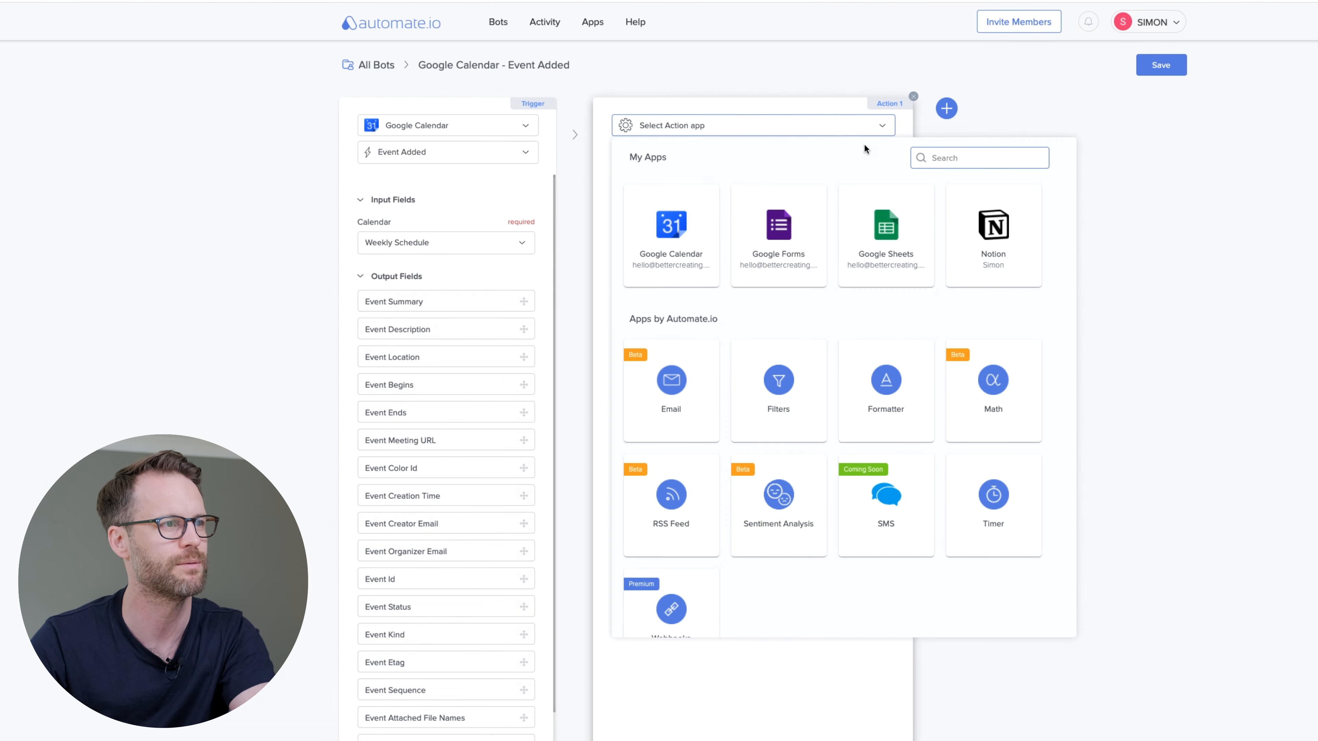
click(989, 238)
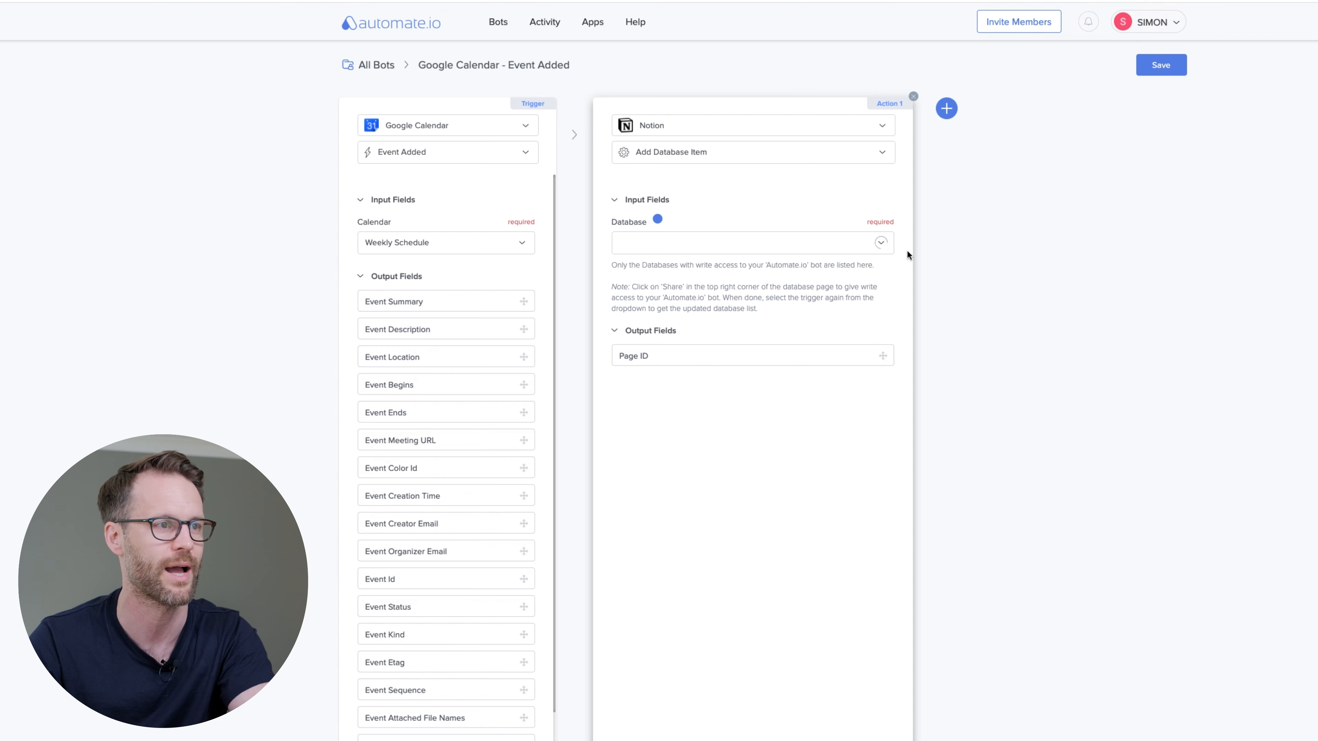
click(869, 249)
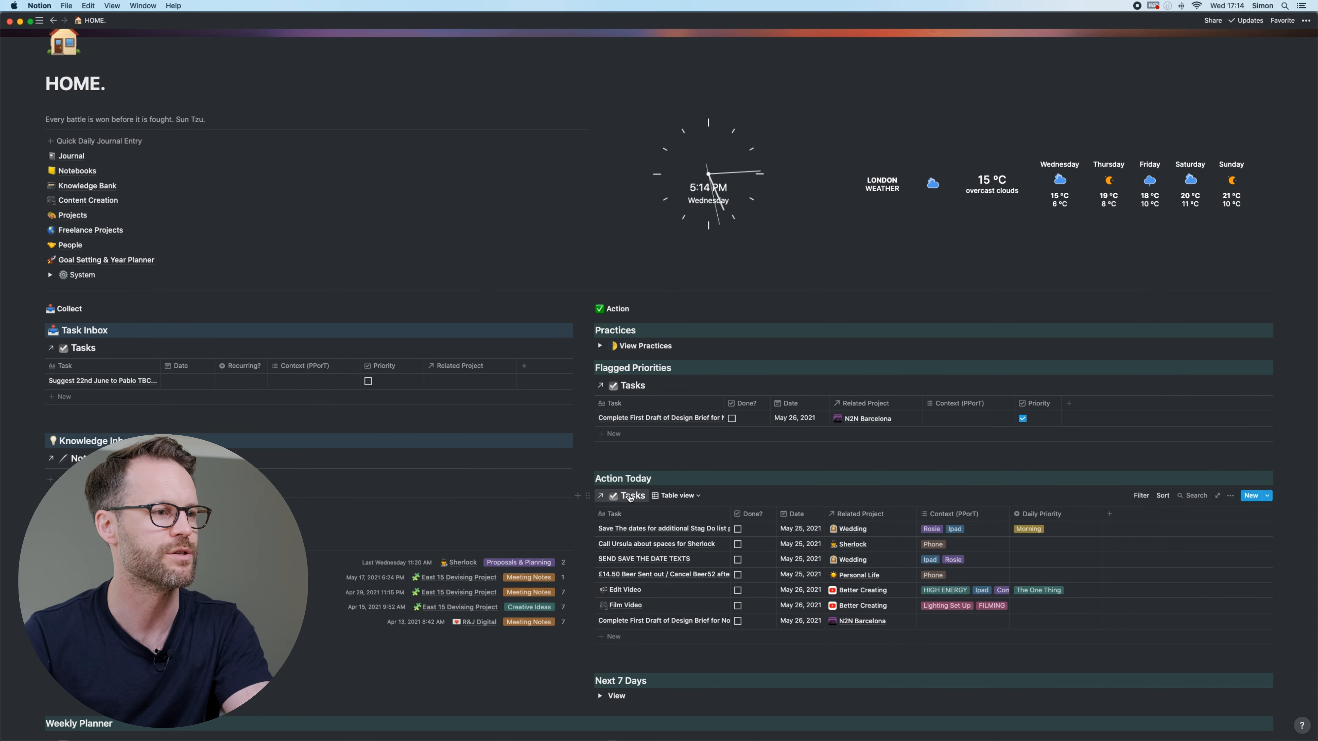
- Switch to Notion and check Automate.io's access in the Tasks database's sharing settings
click(629, 497)
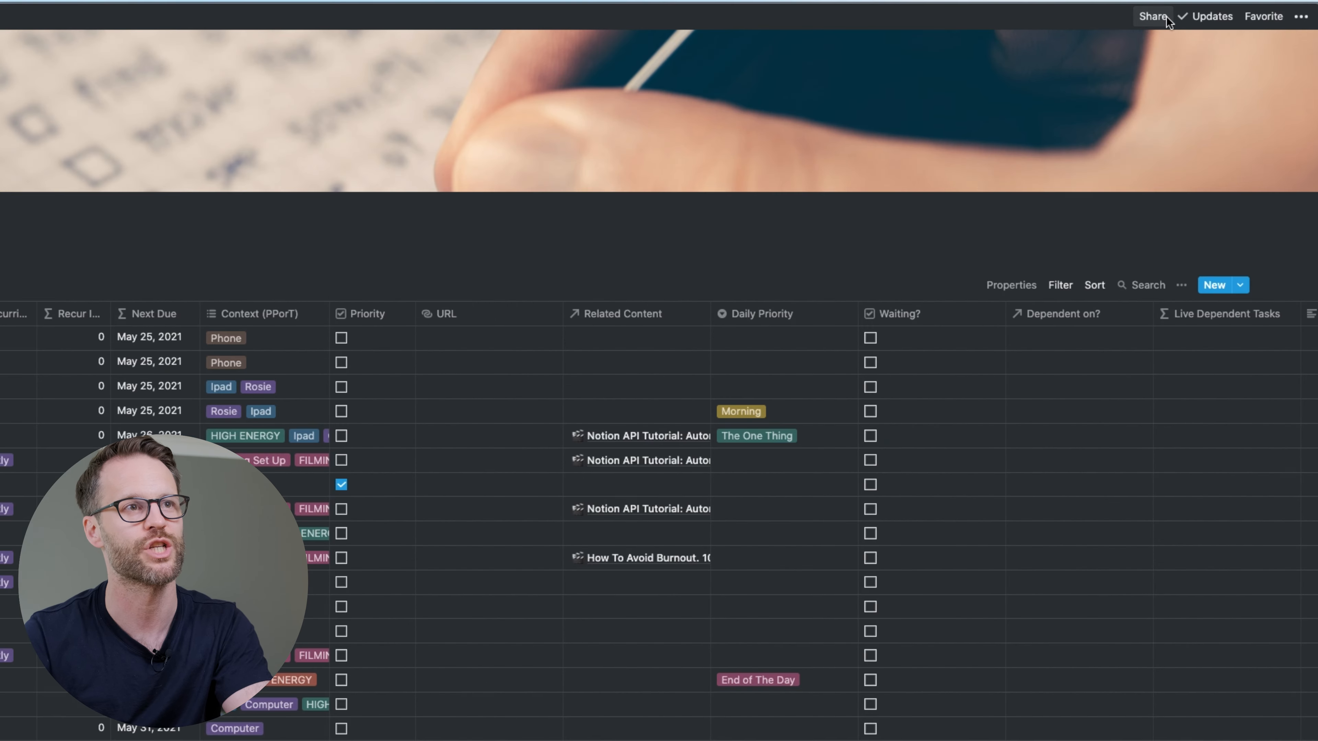
click(1153, 16)
mouse_move(1078, 193)
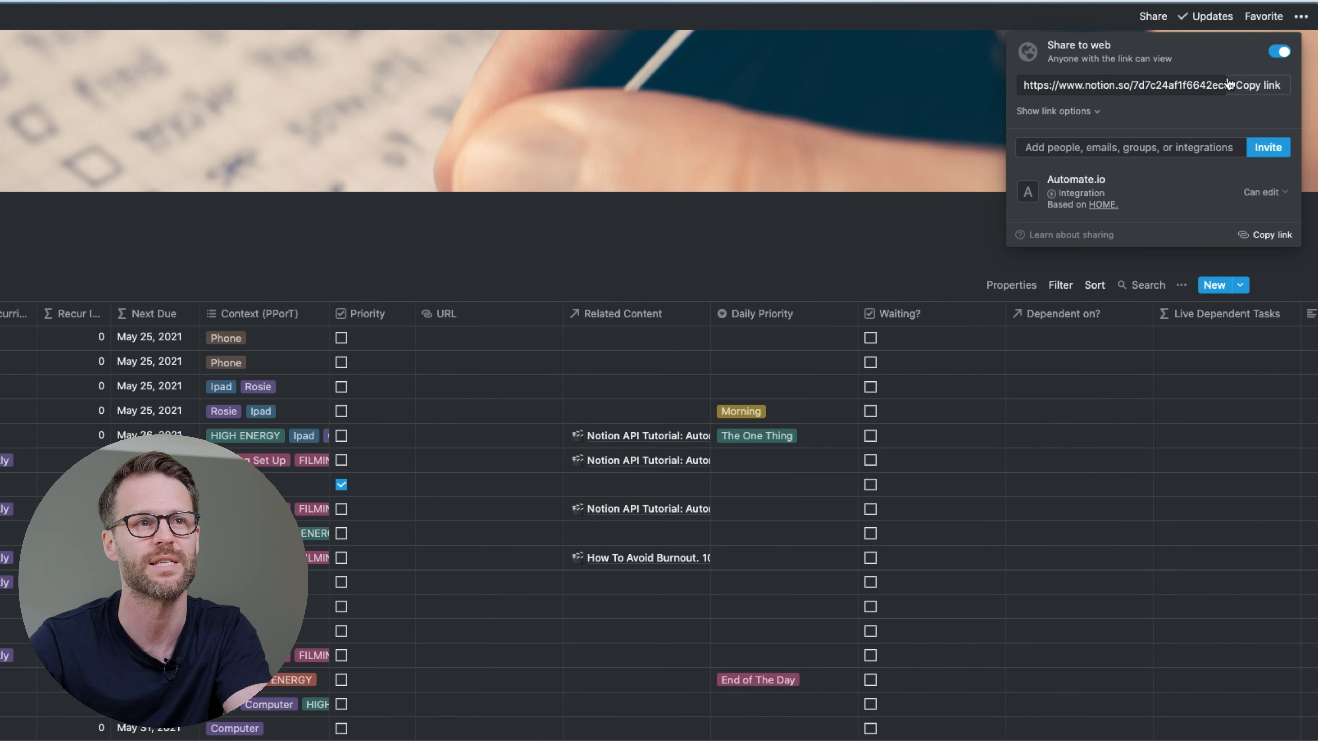
click(1274, 152)
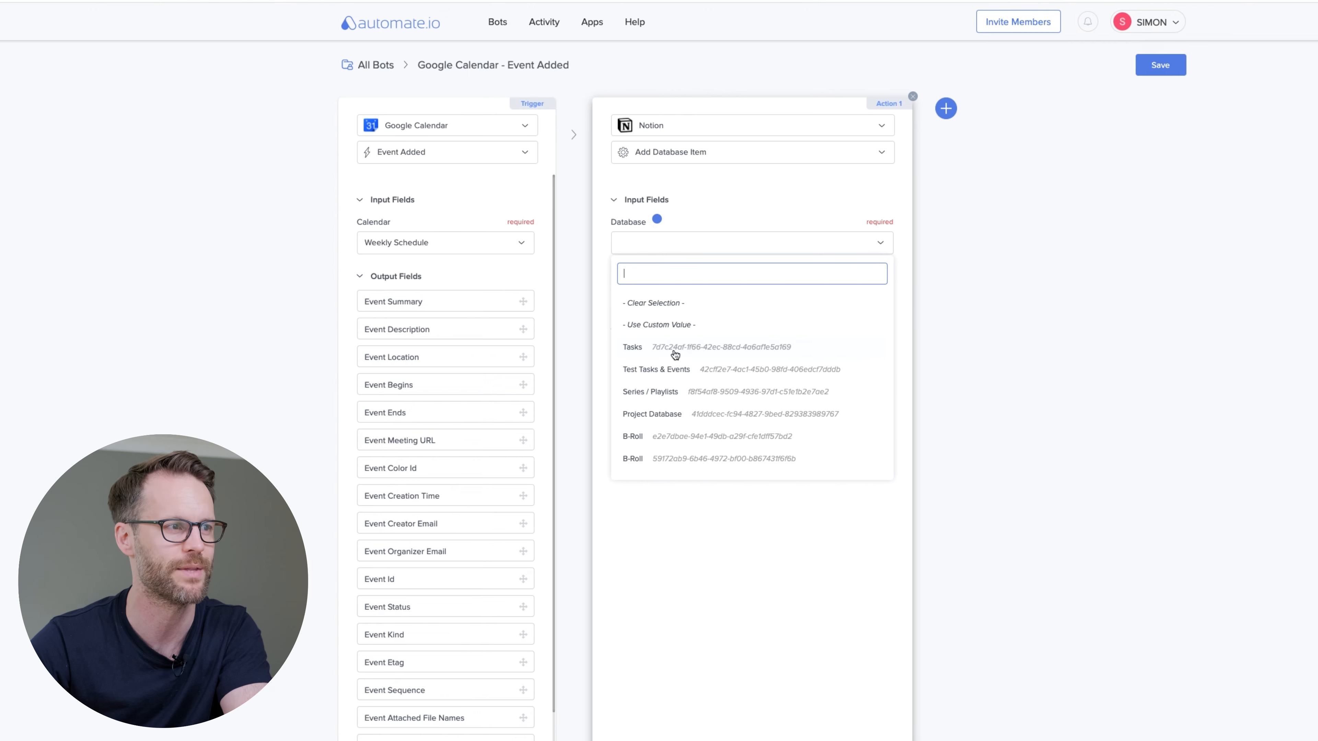
- Back in Automate.io, choose Tasks as the Notion action's database and review the calendar and task fields available for mapping
click(655, 348)
click(870, 382)
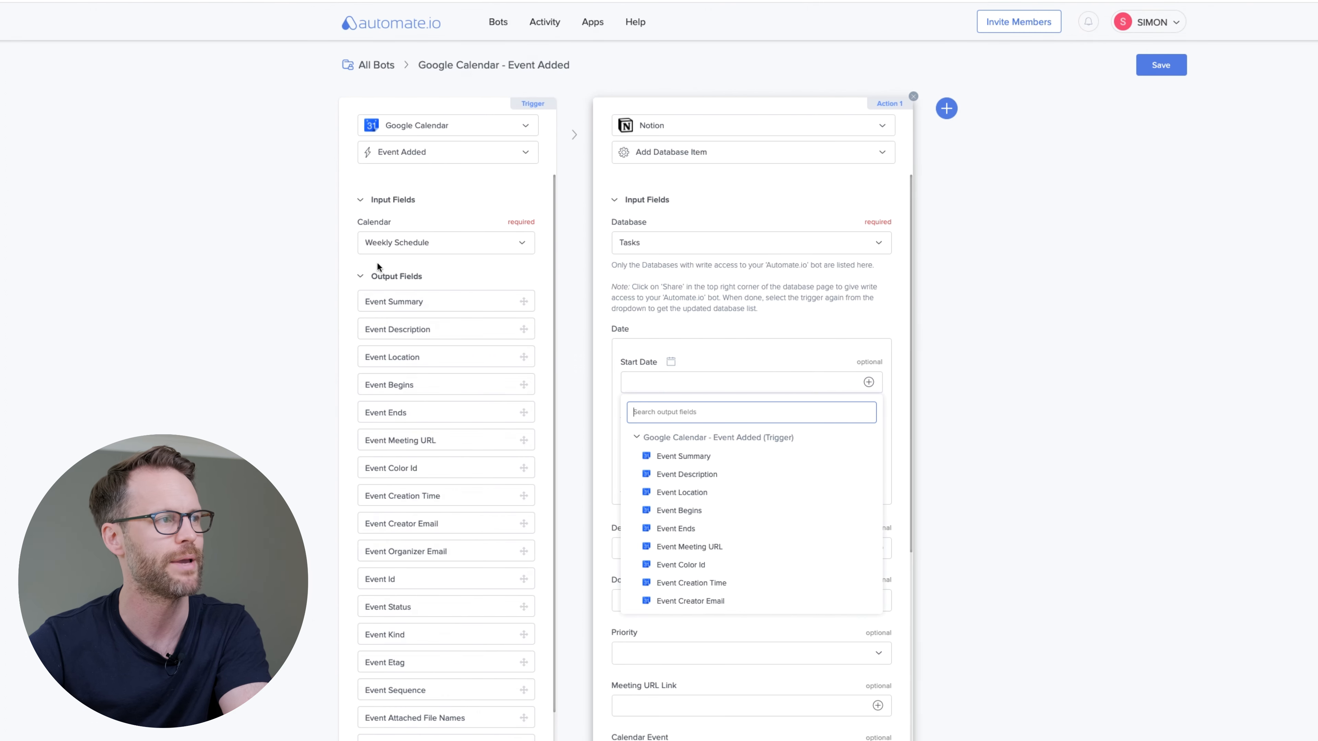
scroll(378, 266, down, 1)
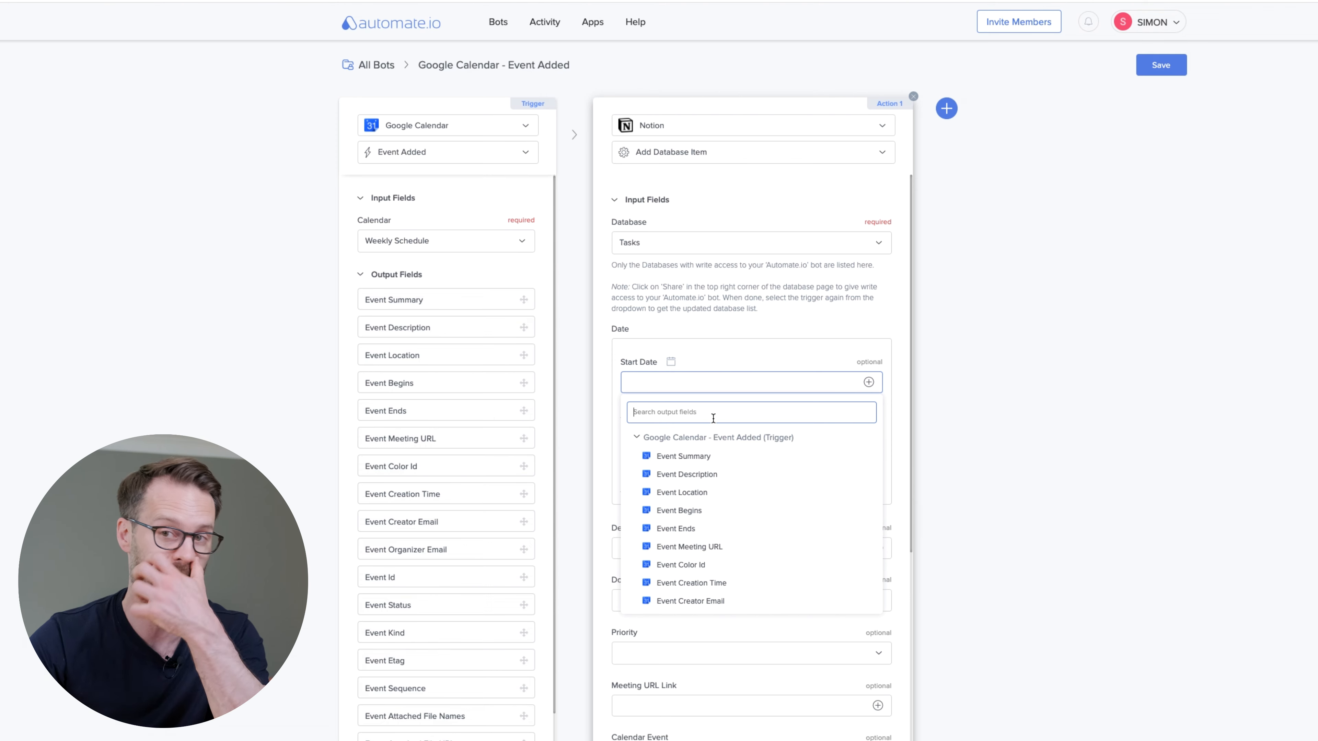
click(871, 308)
scroll(810, 404, down, 8)
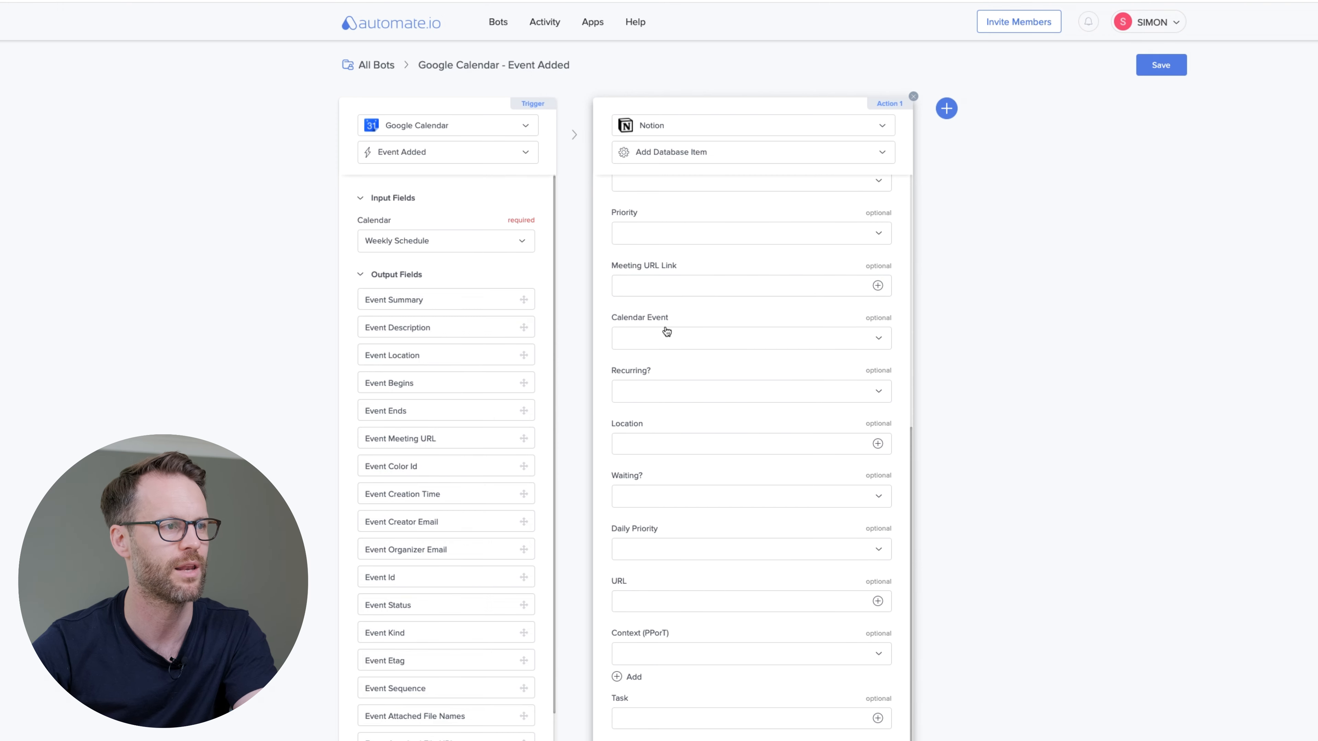
scroll(683, 324, up, 8)
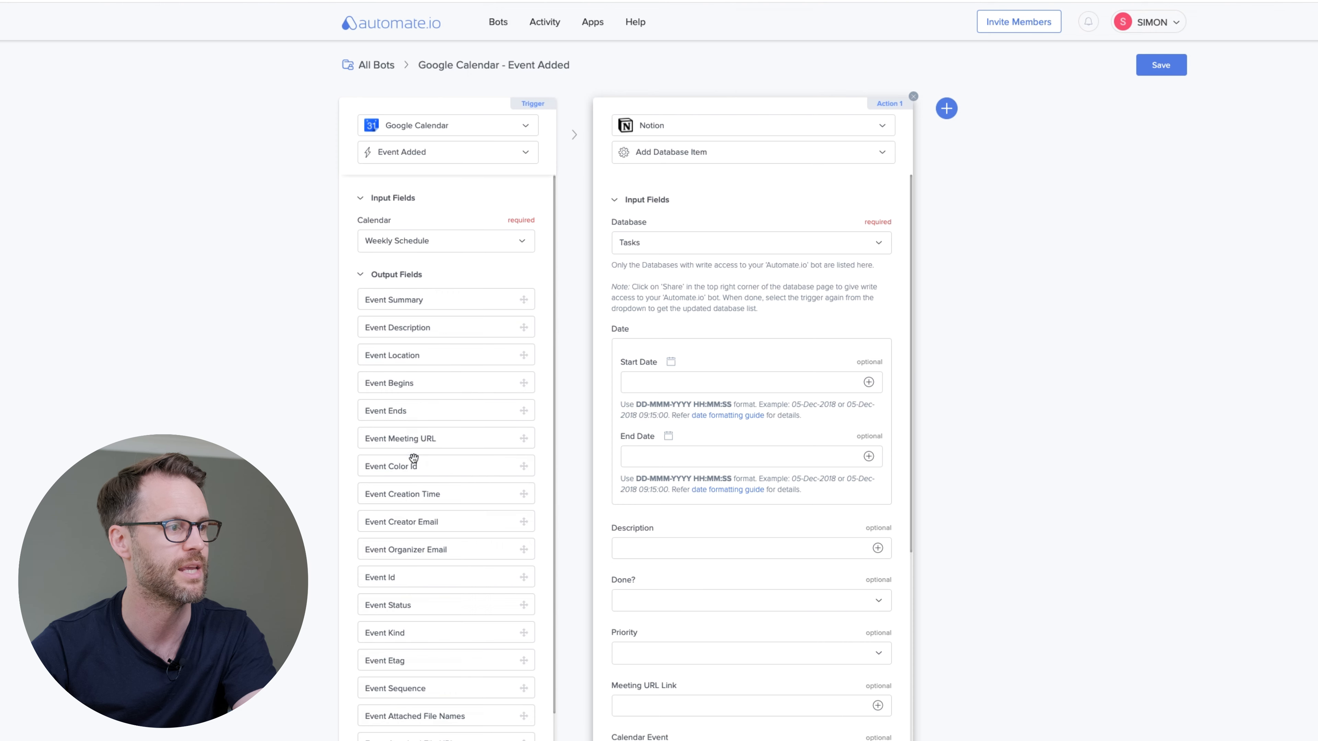
- Map Event Begins to the Notion item's Start Date, Event Ends to End Date, and Event Description to Description
drag(392, 387, 674, 383)
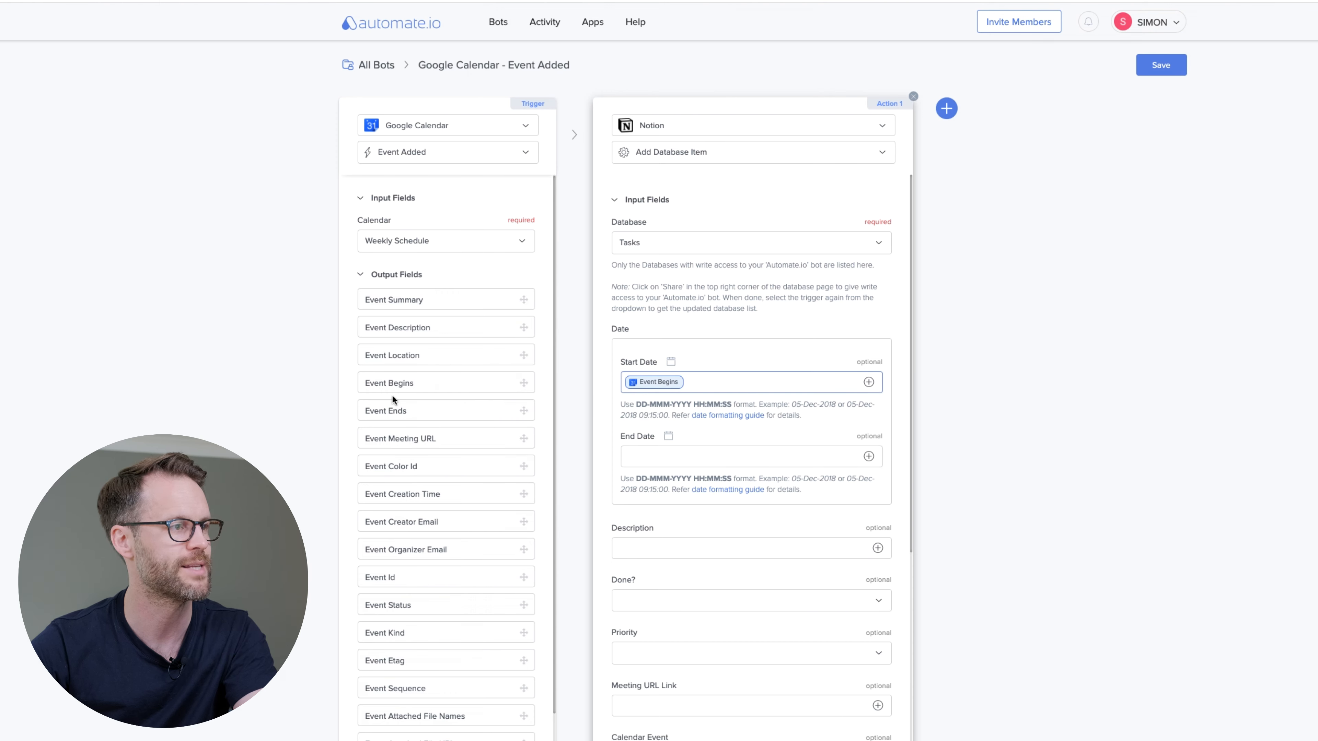
drag(387, 413, 707, 457)
scroll(647, 462, down, 2)
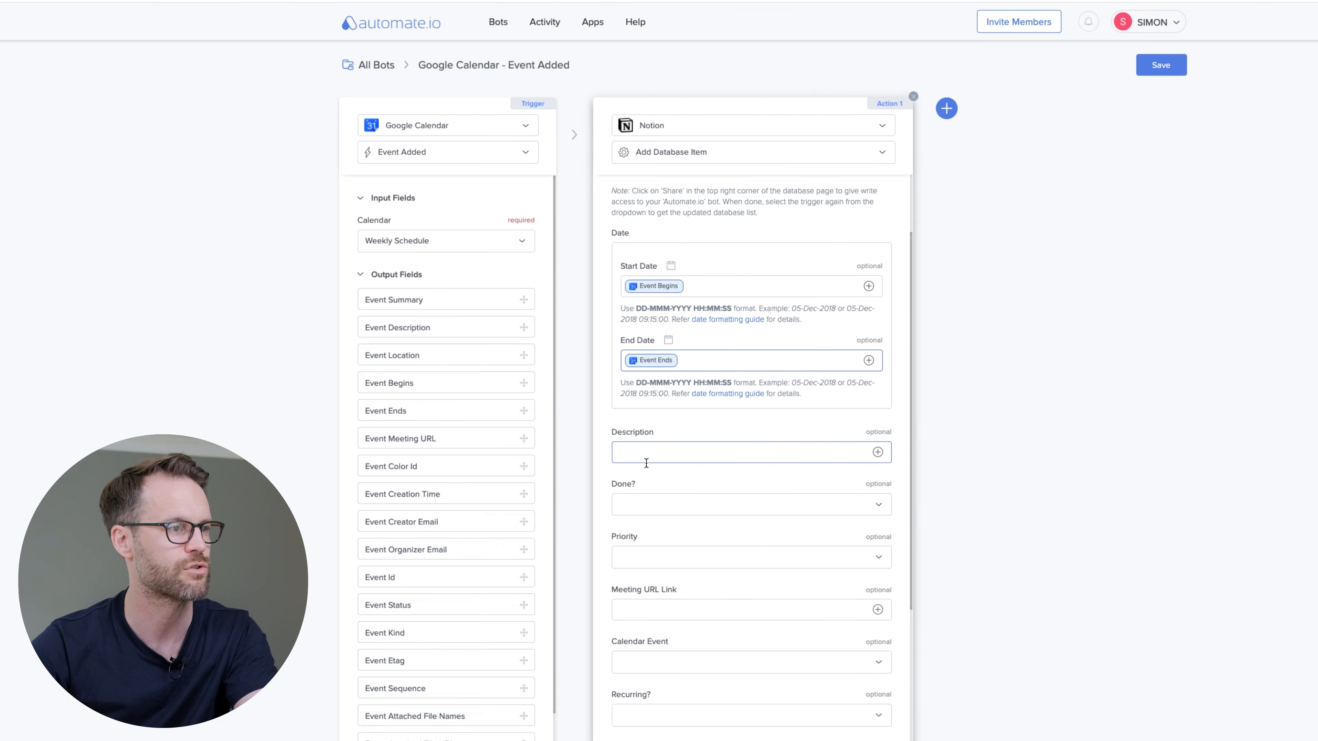
scroll(433, 640, down, 1)
scroll(433, 640, down, 2)
drag(398, 222, 708, 455)
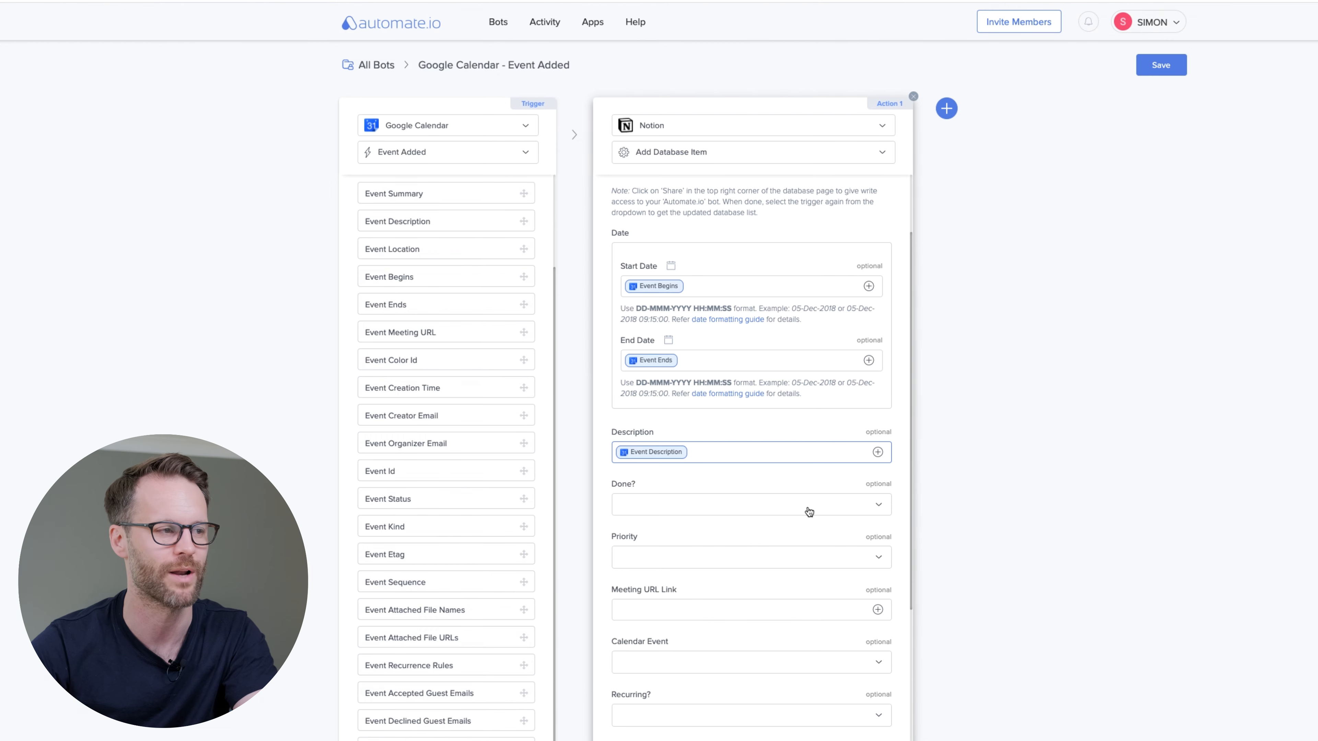
- Map Event Meeting URL to the Meeting URL Link field and set Calendar Event to Yes
scroll(809, 512, down, 2)
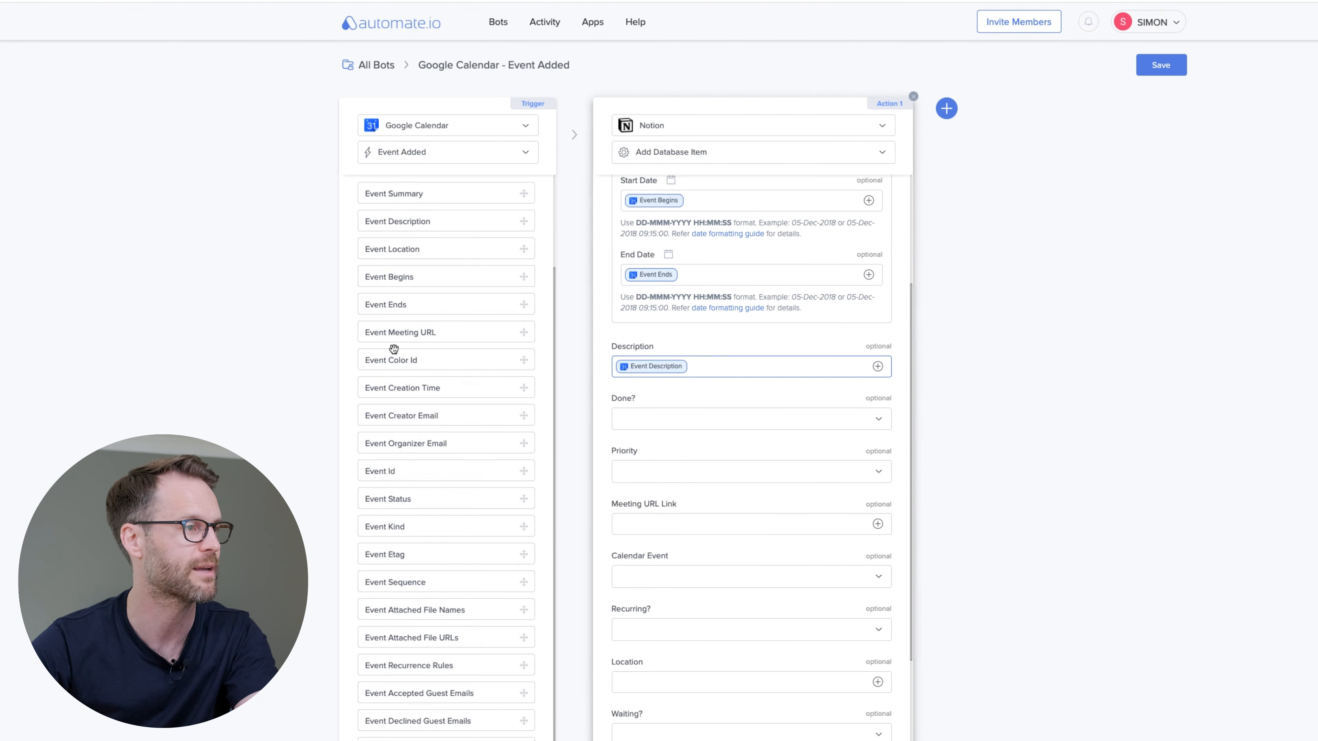
drag(397, 333, 705, 523)
scroll(725, 486, down, 2)
click(861, 478)
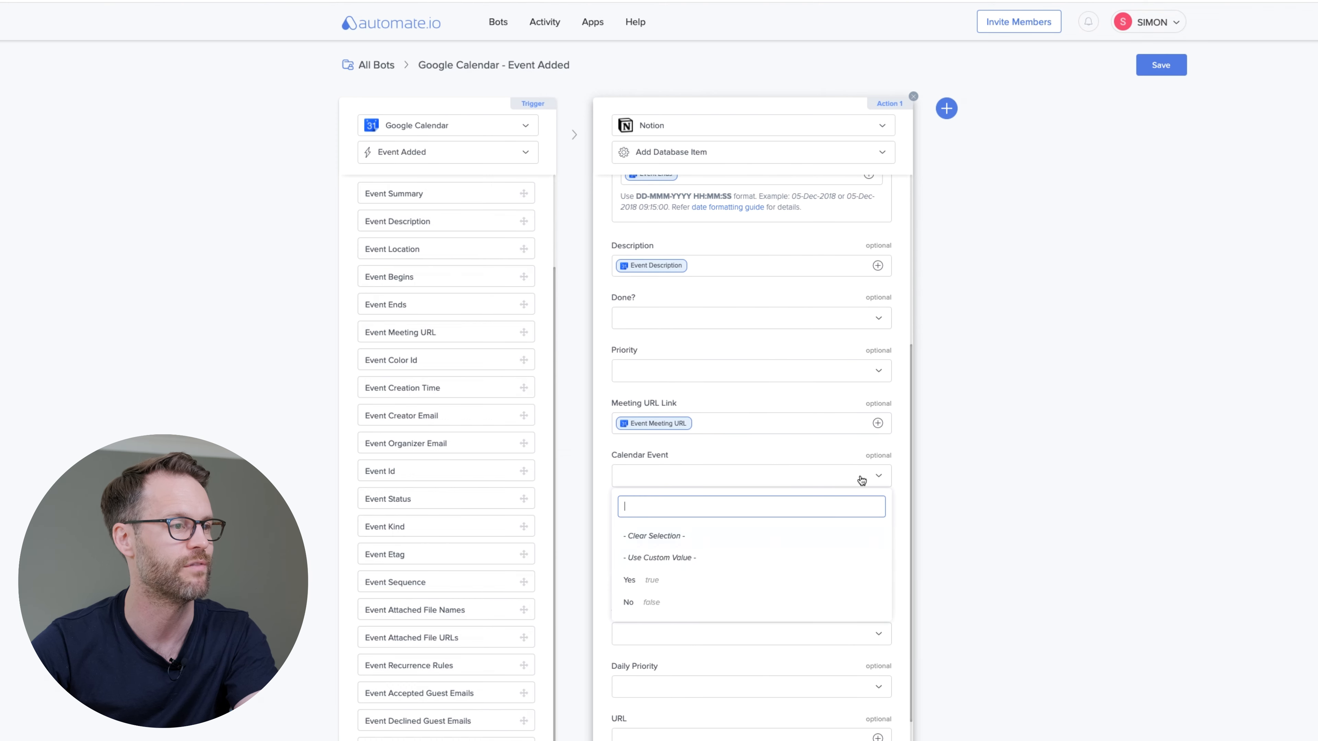
click(666, 588)
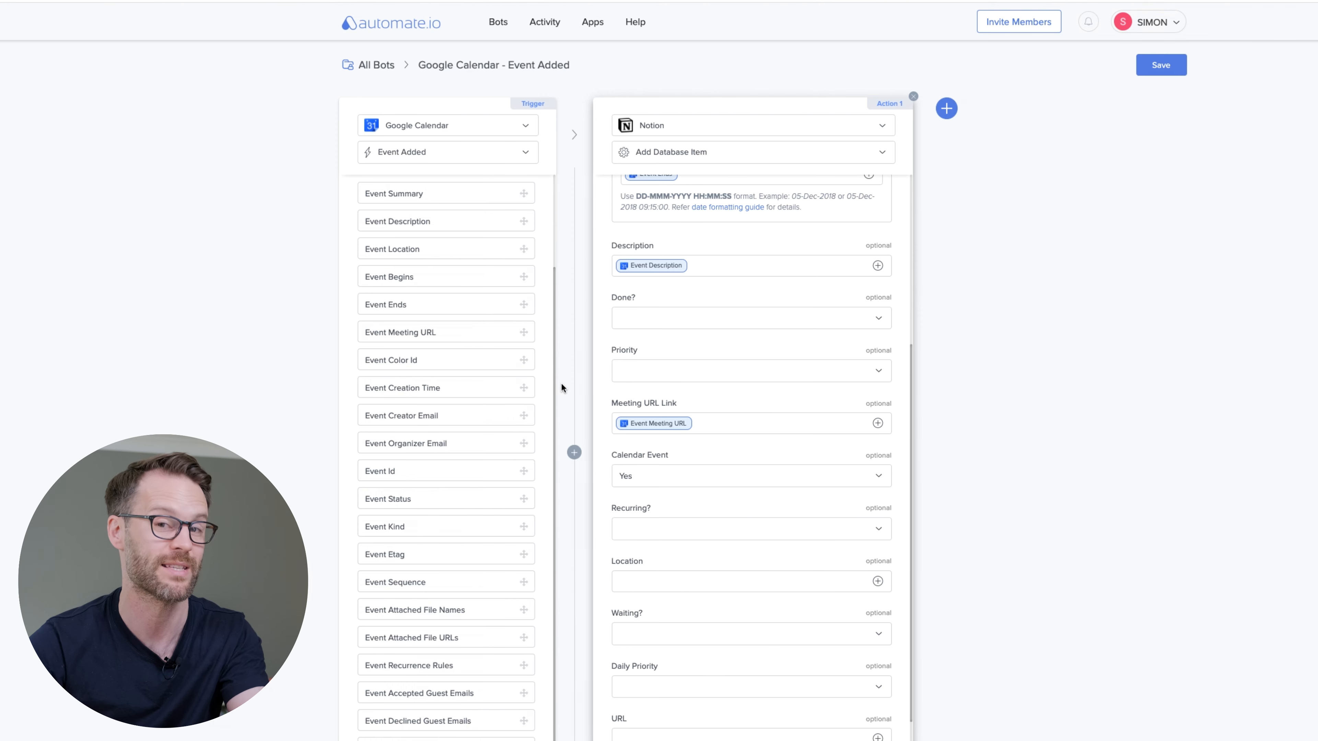
- Map Event Location to the Location field and set Daily Priority to Scheduled
scroll(788, 471, down, 1)
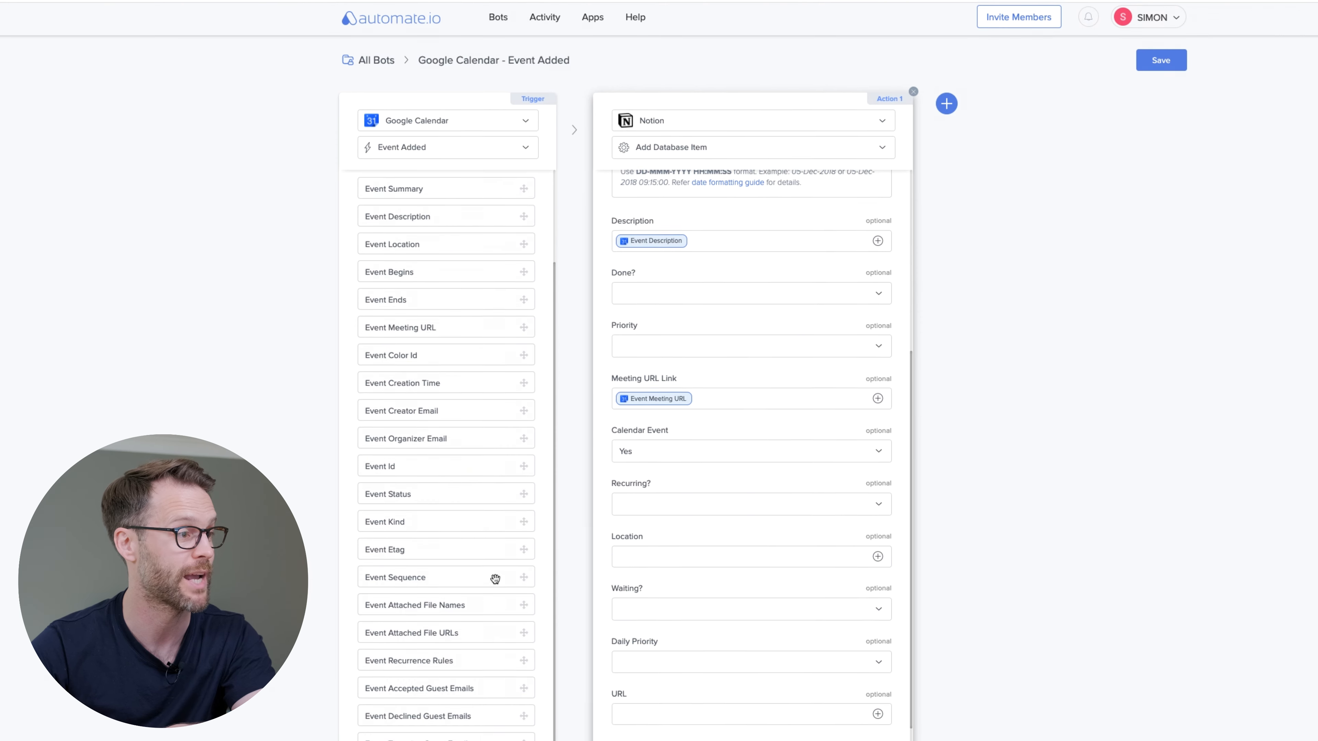
drag(393, 248, 732, 561)
scroll(749, 572, down, 3)
click(677, 485)
scroll(696, 651, down, 2)
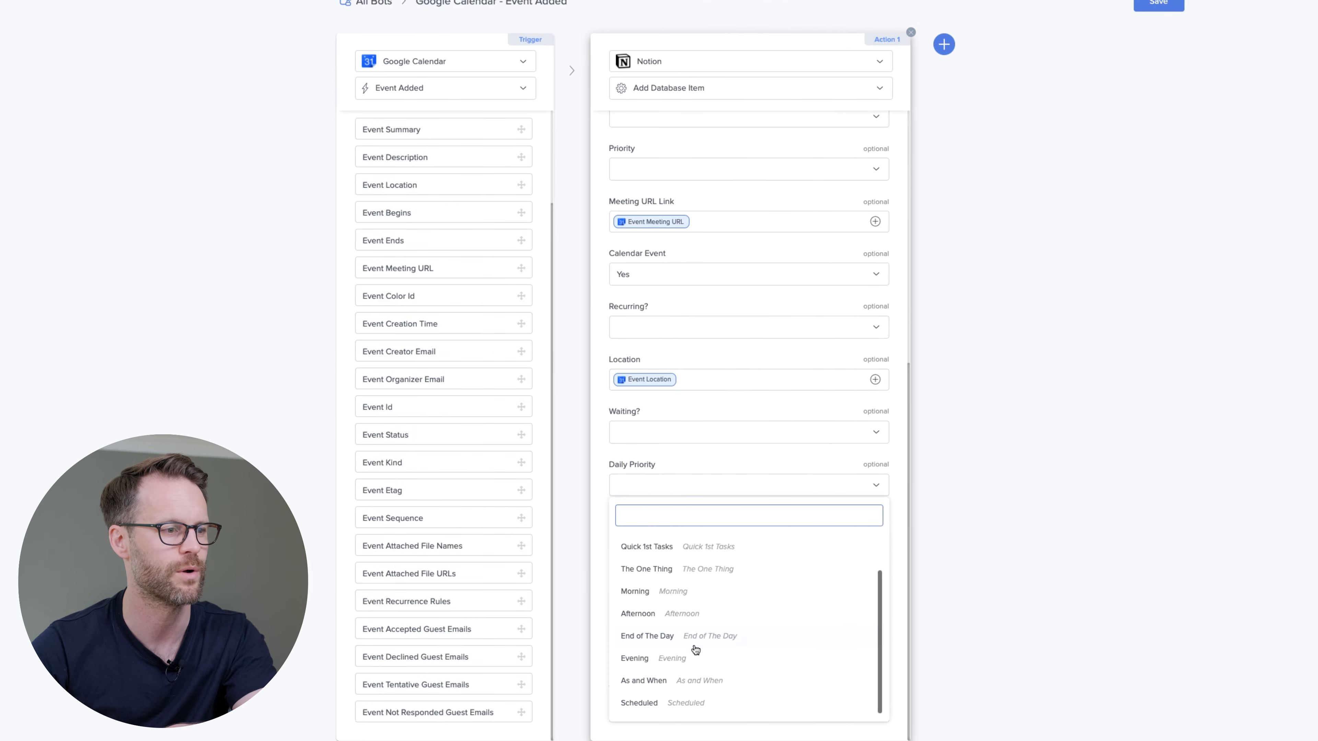
click(662, 706)
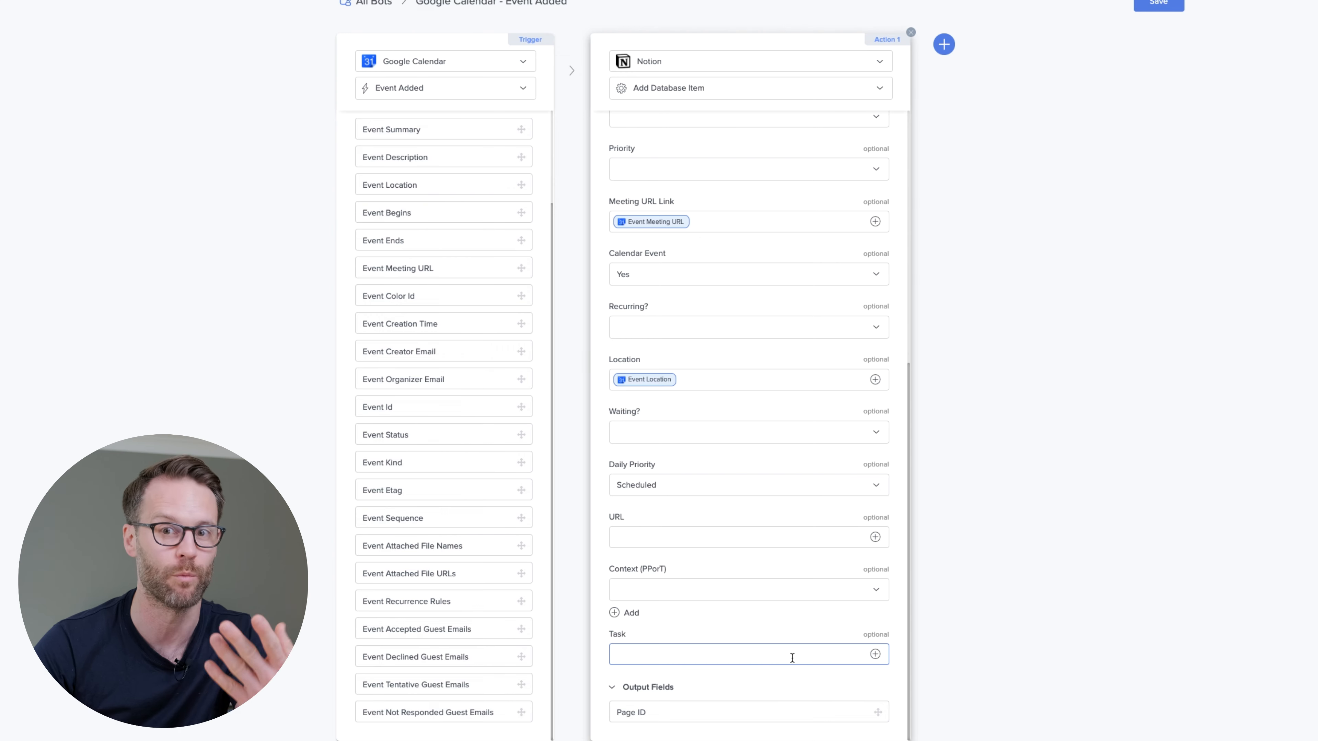
- Map Event Summary to the Task field and save the Event Added bot
scroll(363, 238, up, 3)
drag(415, 237, 704, 655)
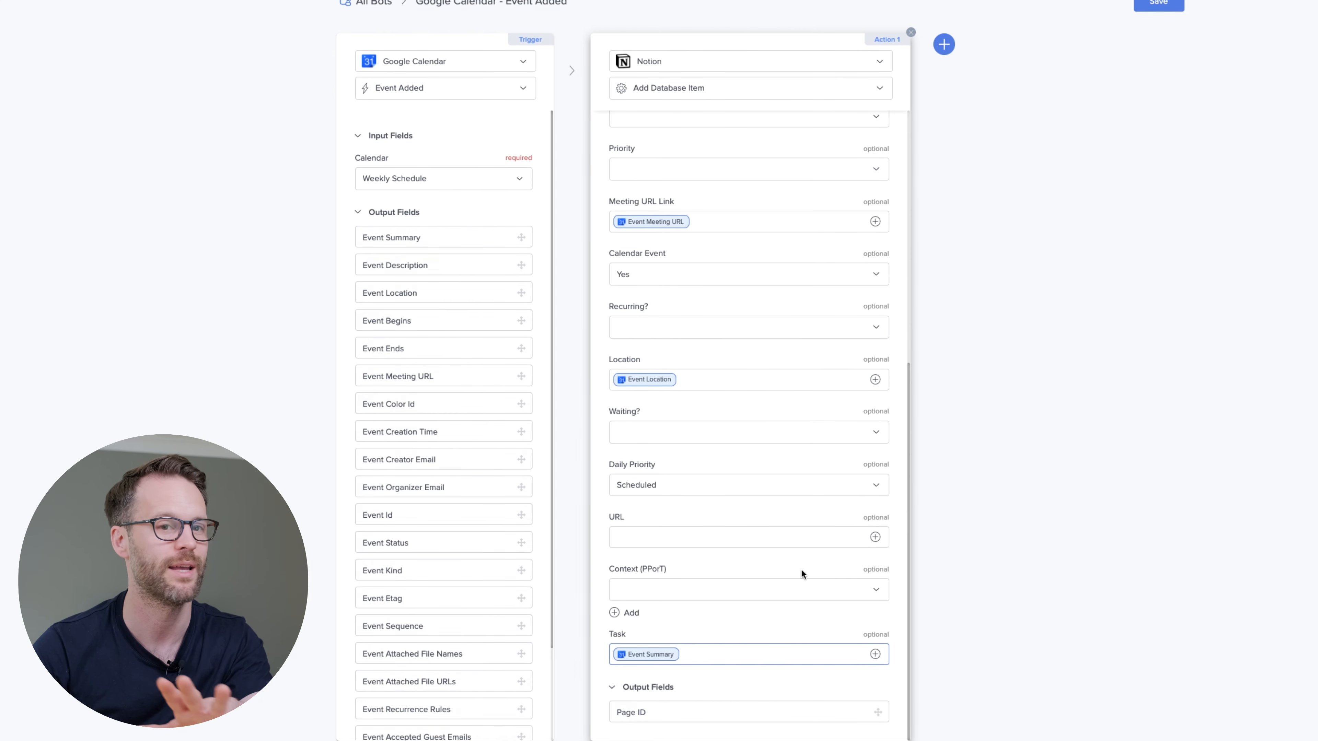
scroll(784, 600, up, 10)
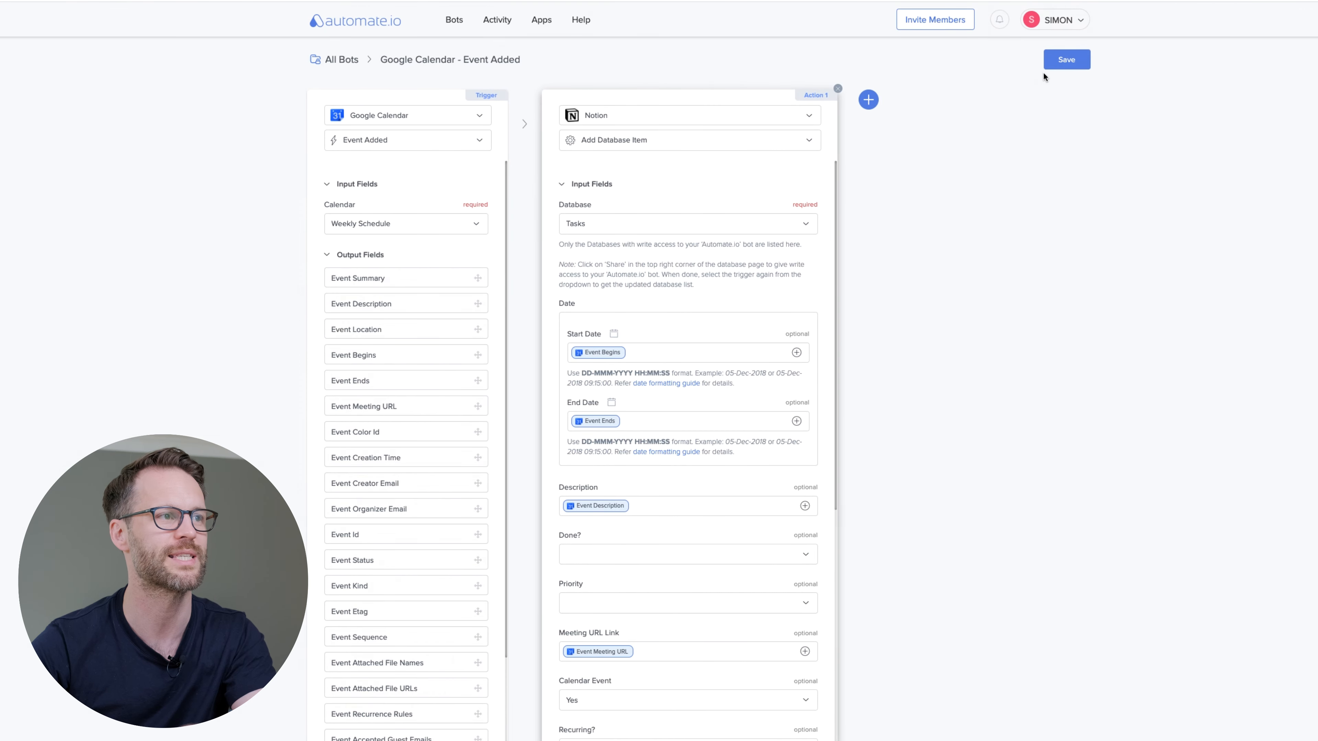
click(1067, 66)
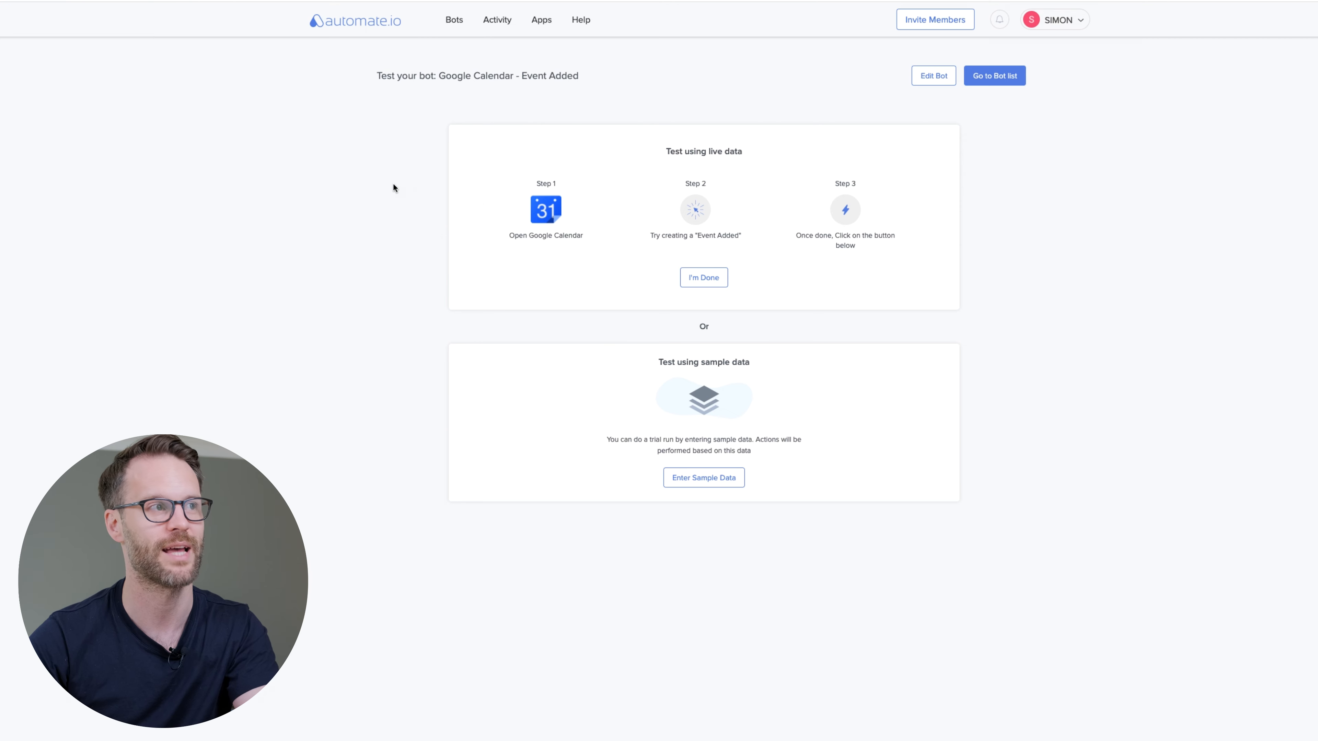
- Open Google Calendar in a new browser tab and start a detailed event for 26 May 2021, 20:00 to 21:00
key(super+t)
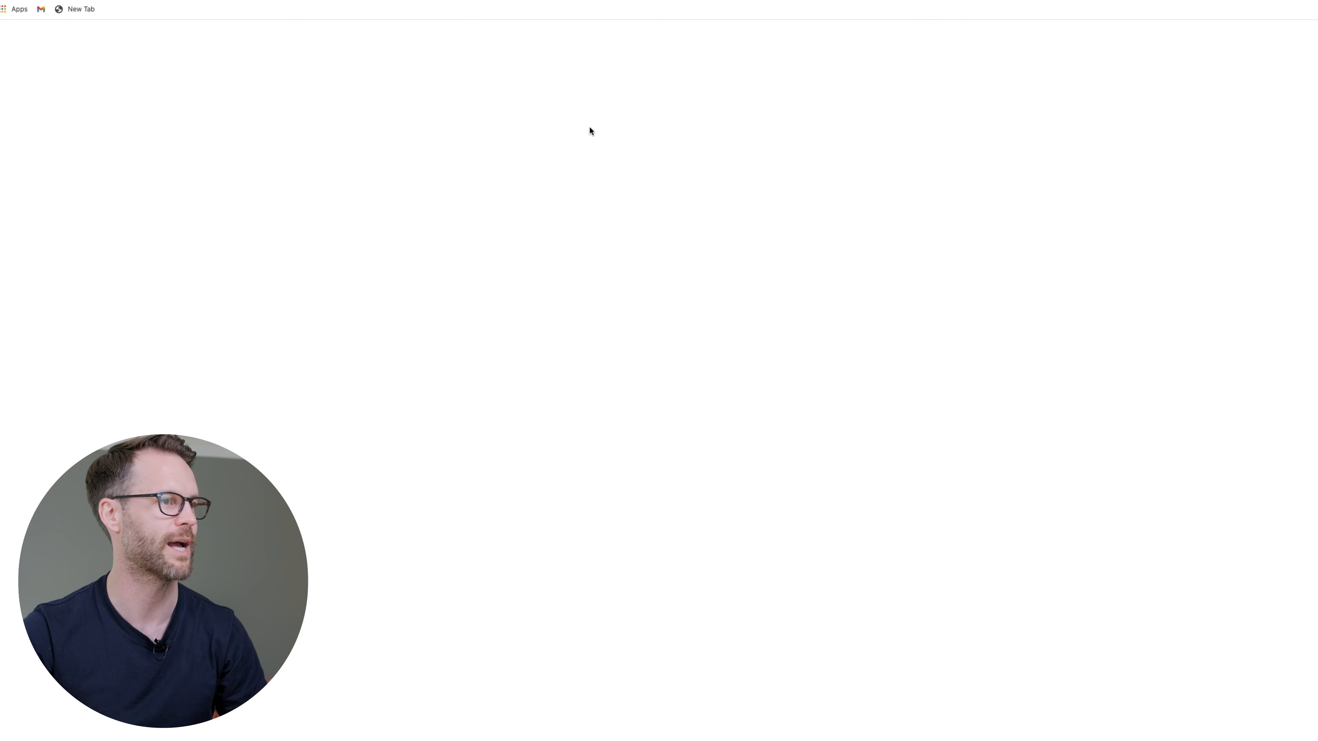
text(google ca)
click(605, 137)
click(527, 626)
click(528, 626)
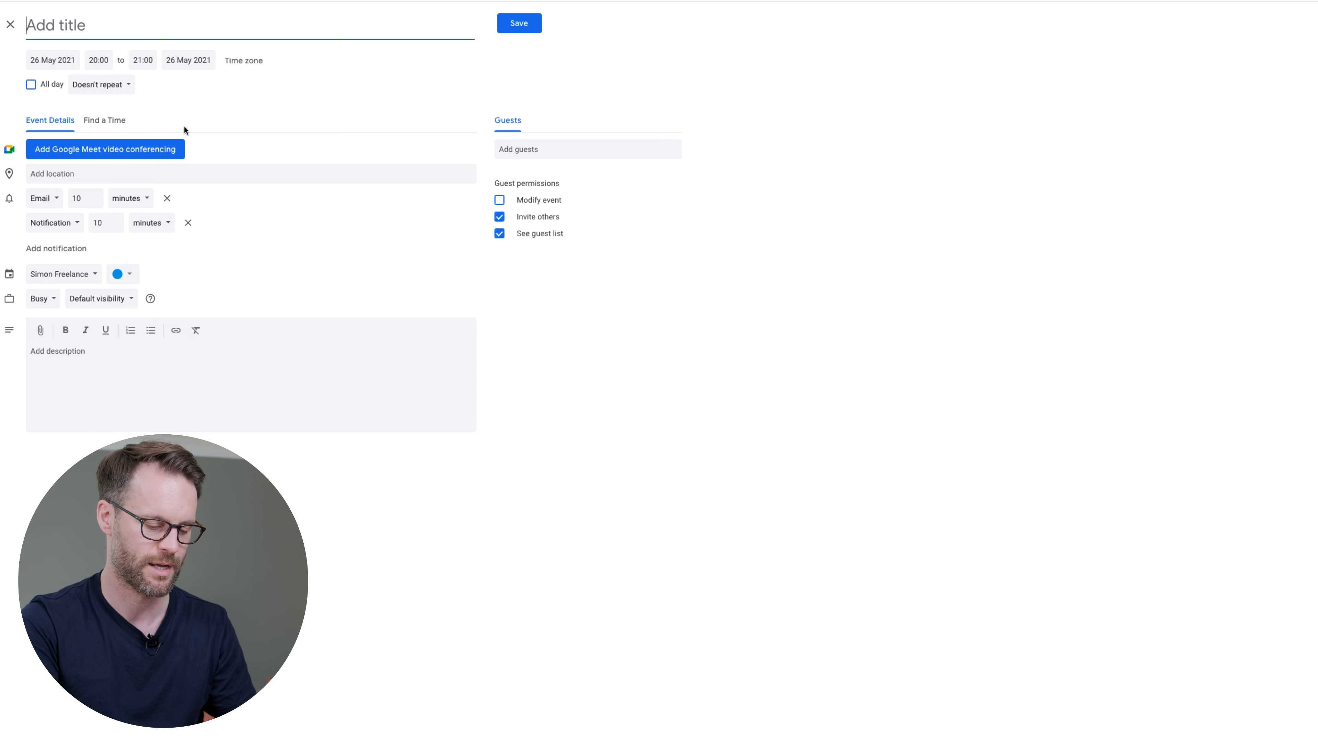
- Title the event "Test Google Cal EVENT 1" and assign it to the Weekly Schedule calendar
text(Test Google Cal EVENT 1)
click(83, 274)
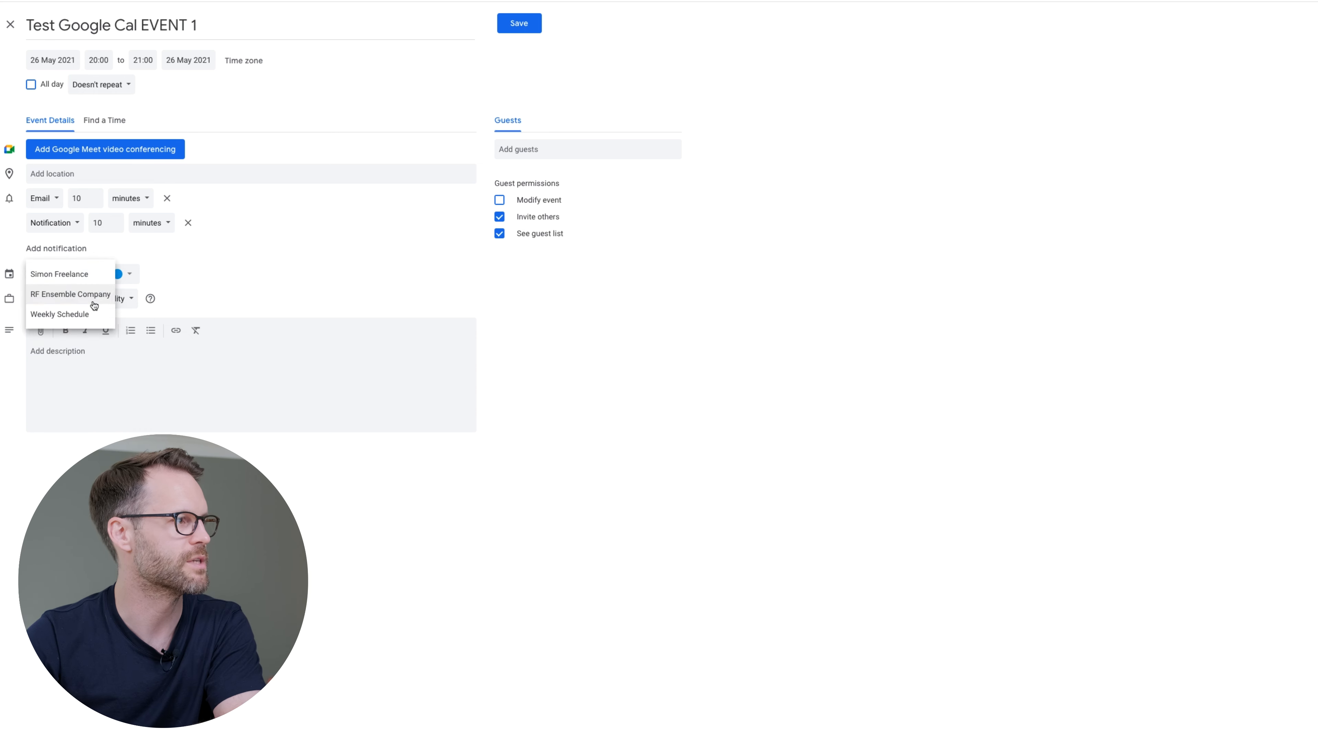
click(94, 294)
- Set the event's location to London, UK, add the description "Here's some description." and save the event
click(103, 173)
text(London)
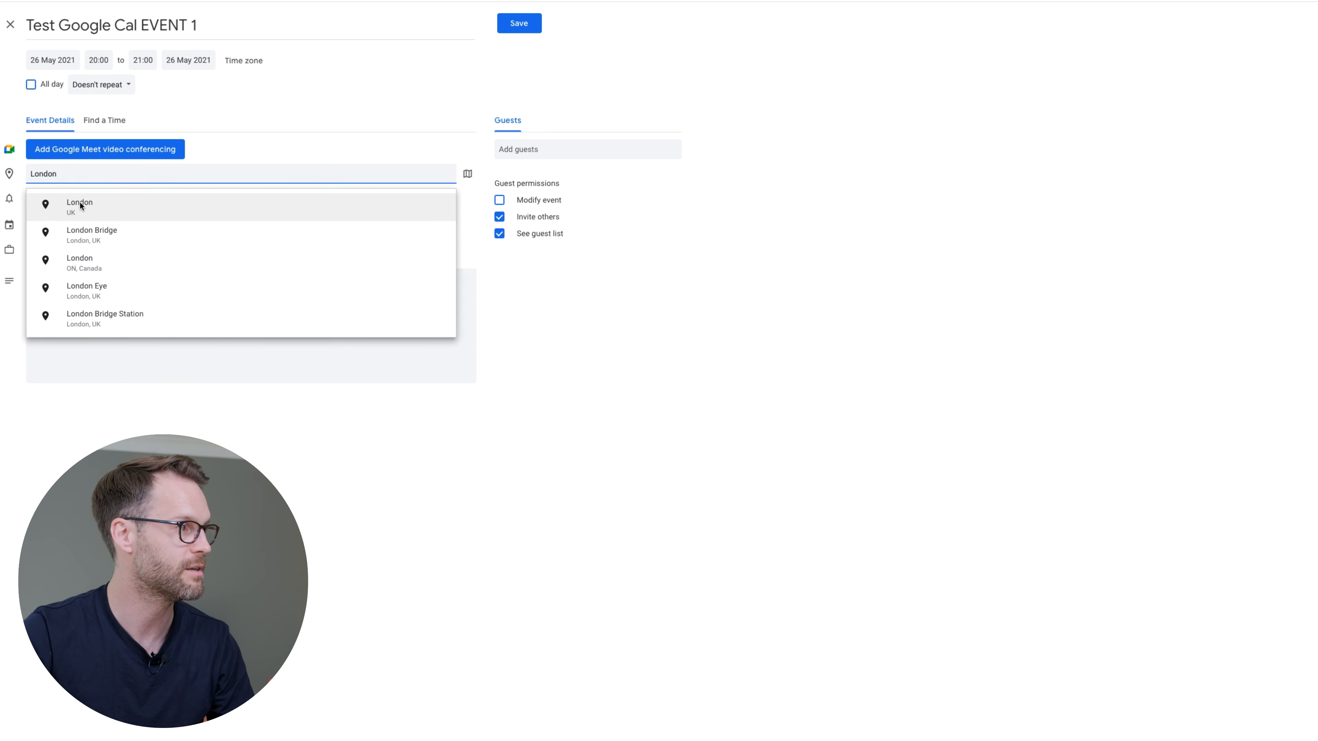
click(81, 206)
click(123, 326)
text(Here's some description.)
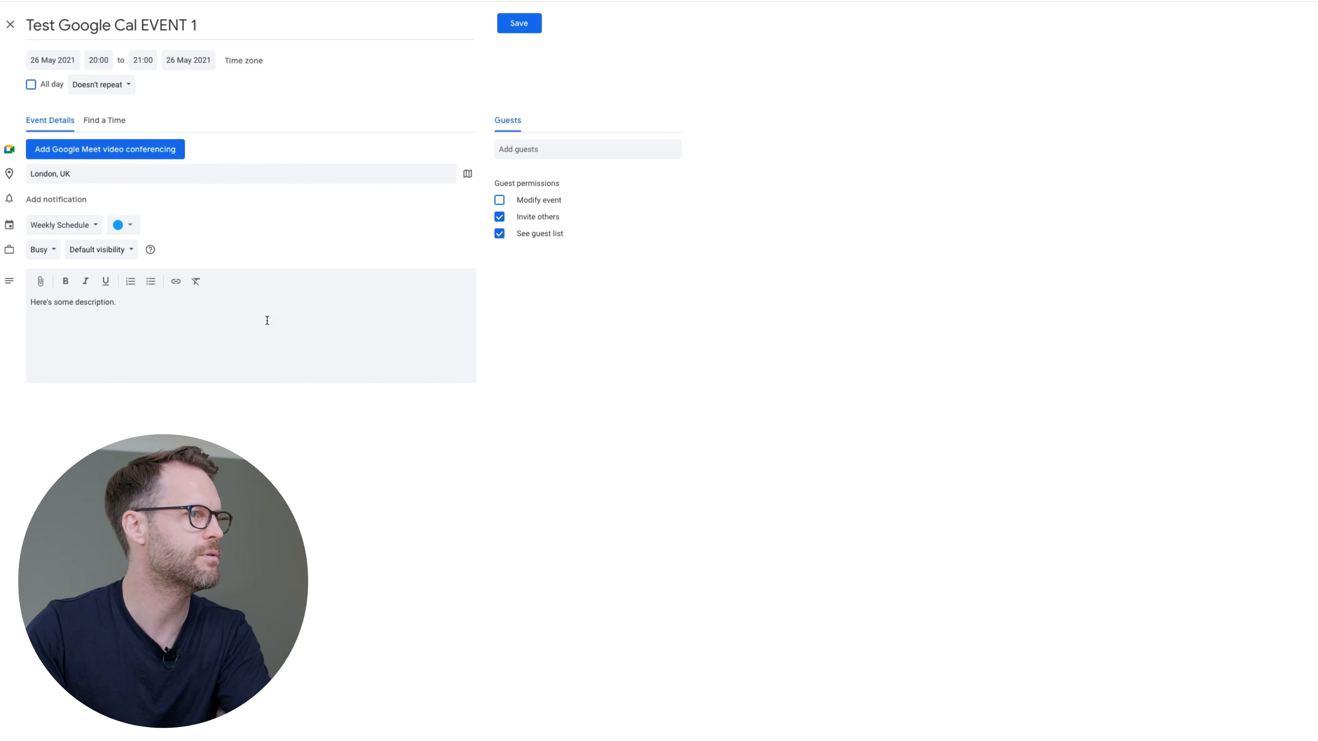
click(519, 23)
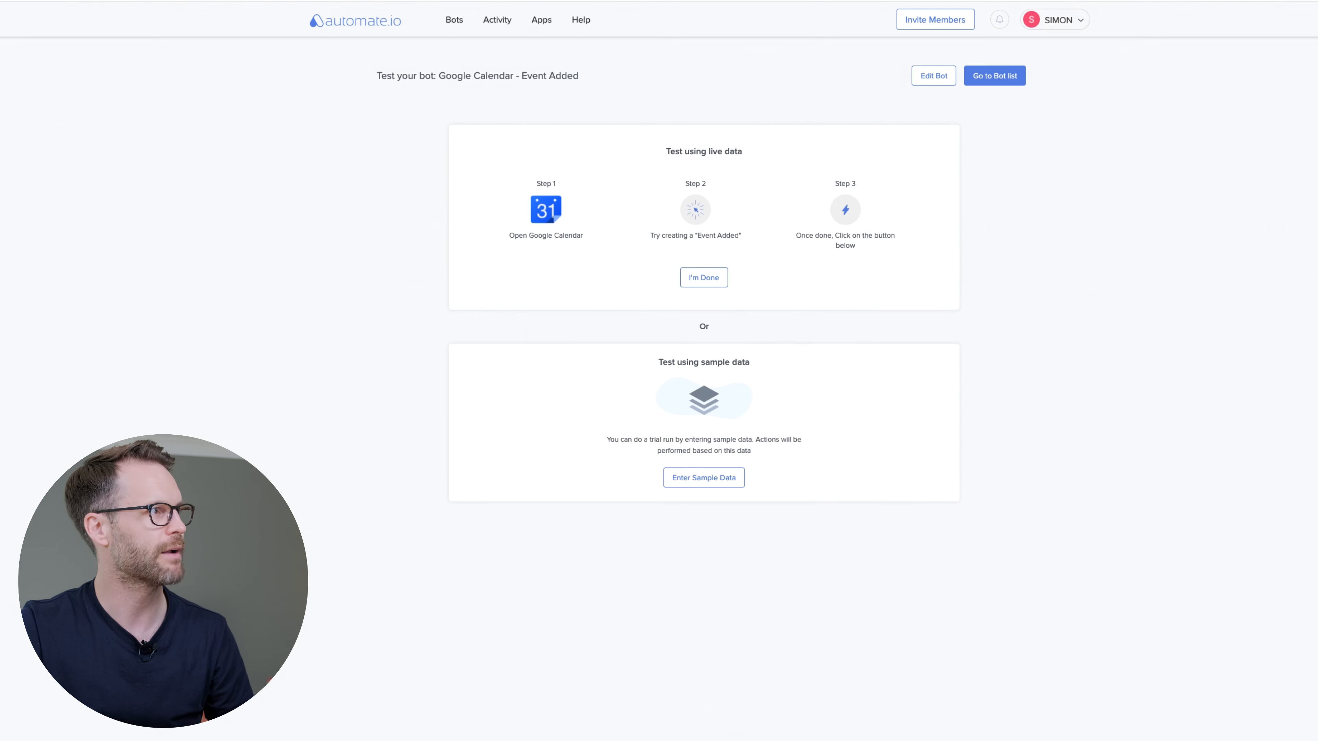
- Back in Automate.io, run the bot's live-data test with the created event and return to the bot list
click(712, 284)
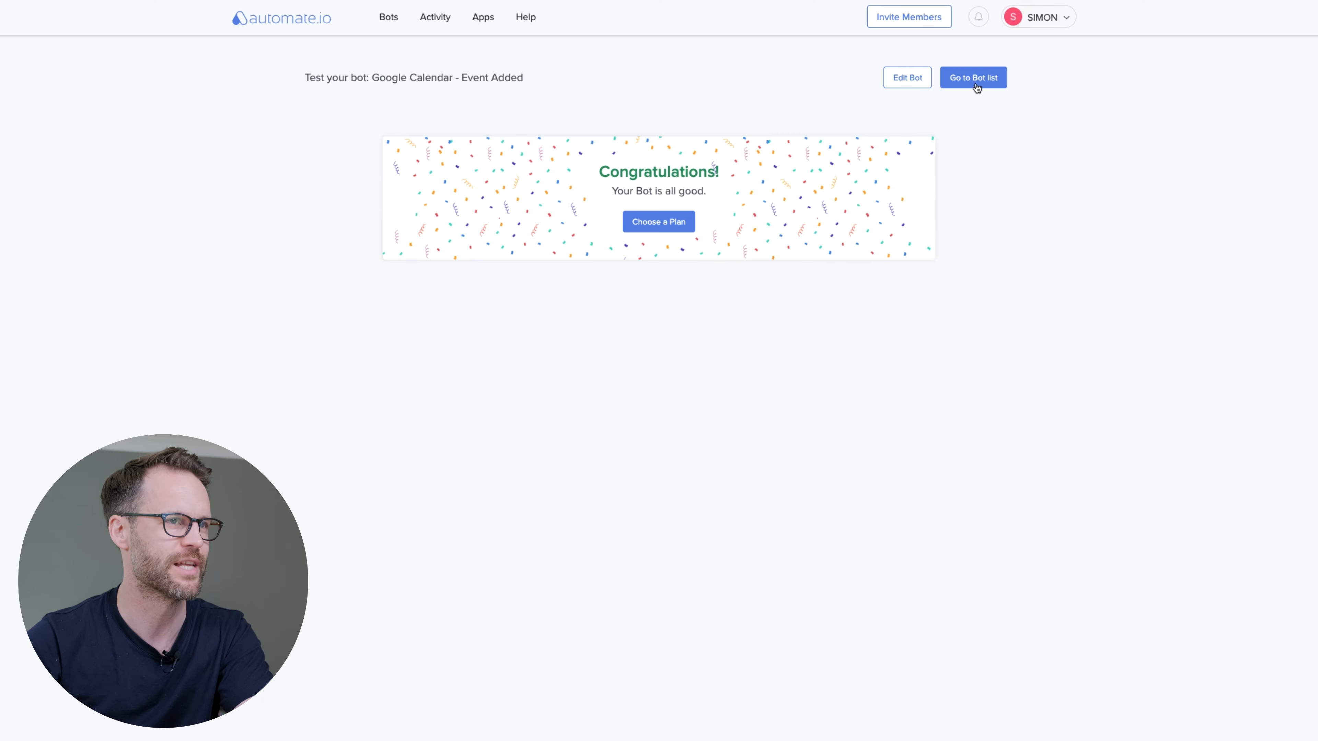
click(975, 79)
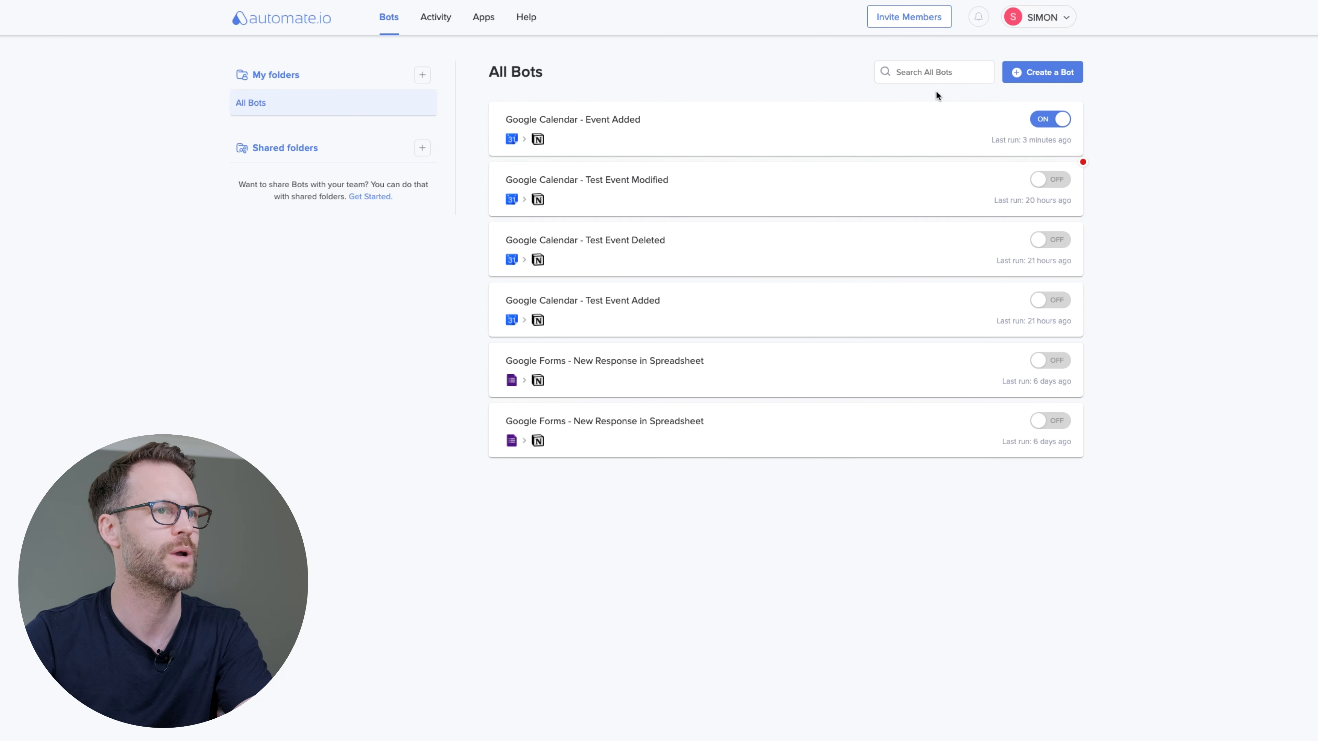
- Create a new bot triggered by Google Calendar's Event Deleted event on the Weekly Schedule calendar
click(1054, 76)
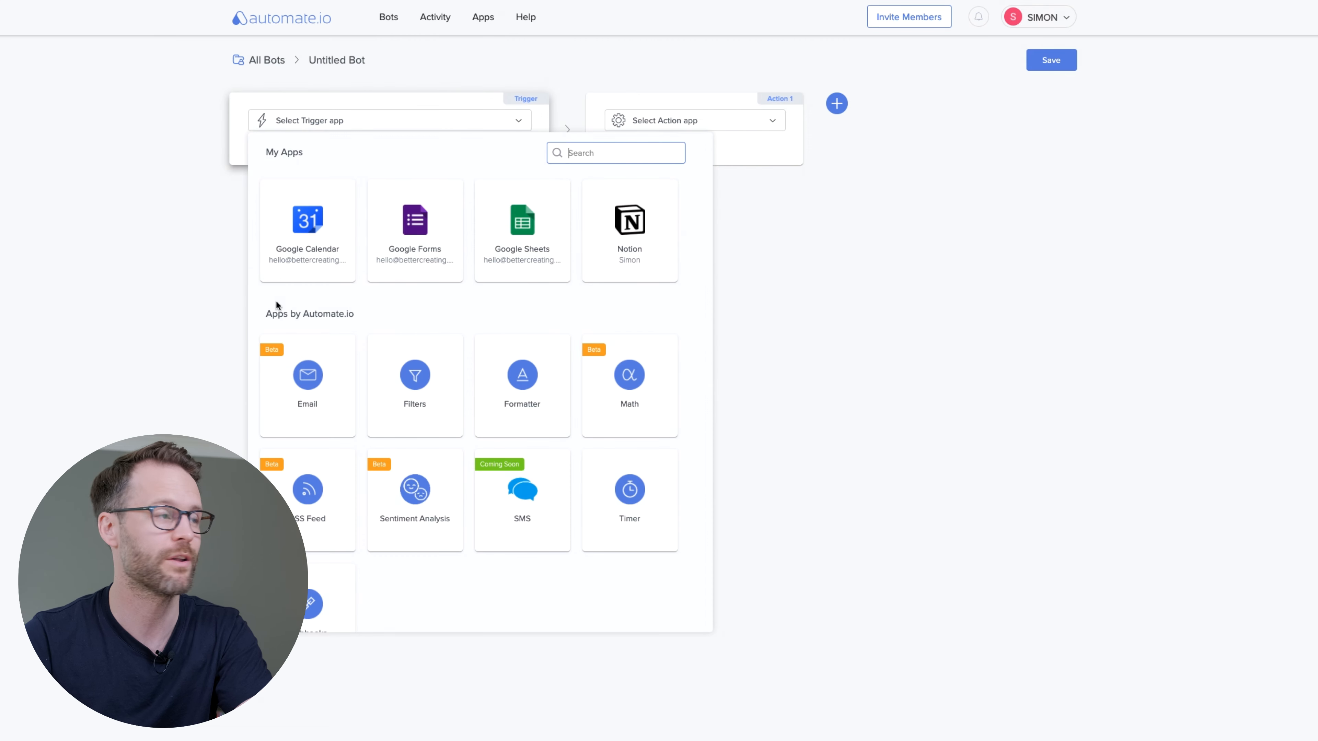
click(301, 244)
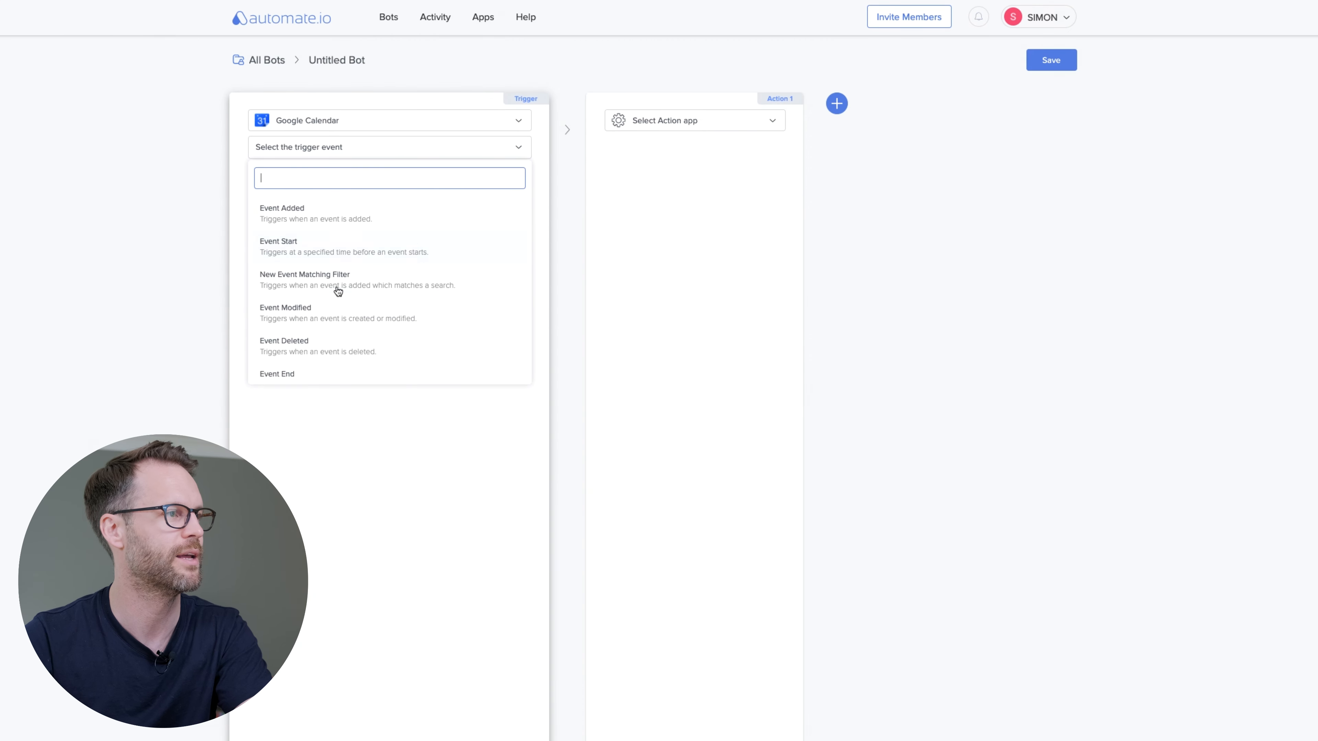
click(294, 346)
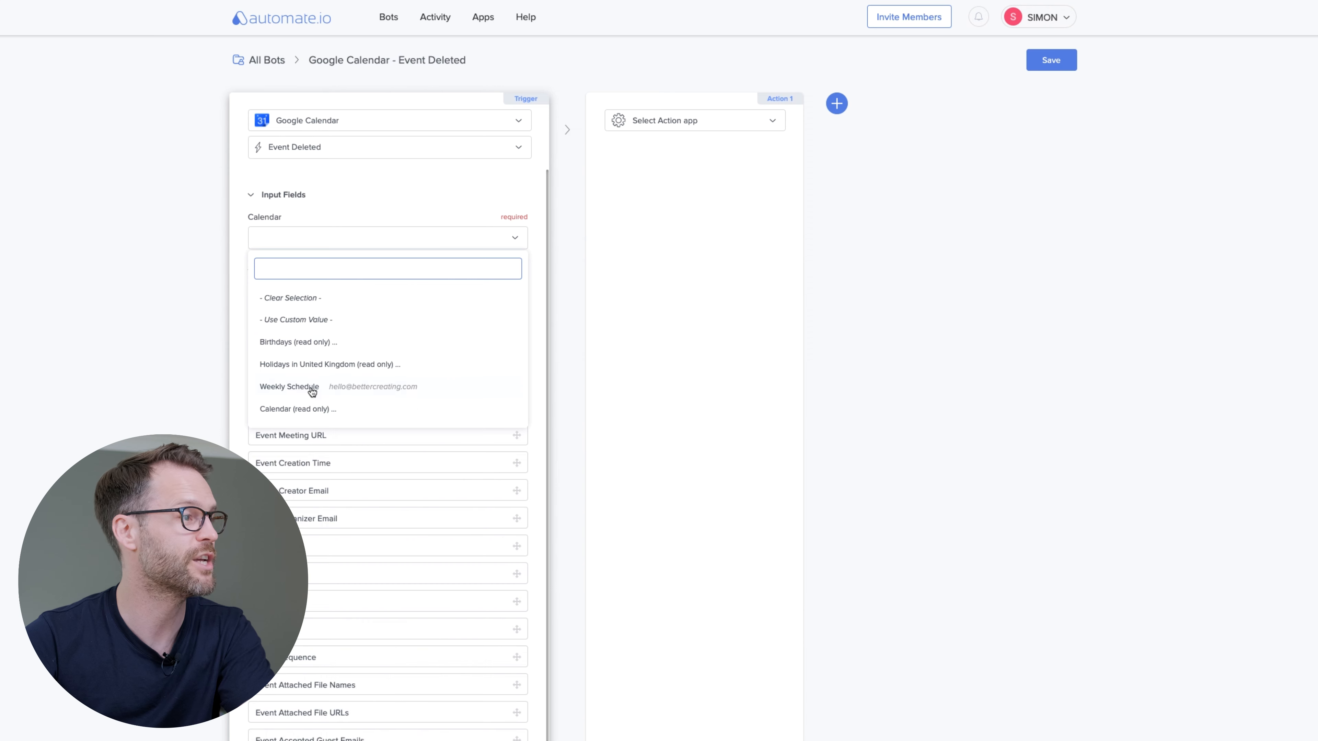
click(312, 389)
- Set the bot's first action to Notion's Update Database Item on the Tasks database
click(740, 127)
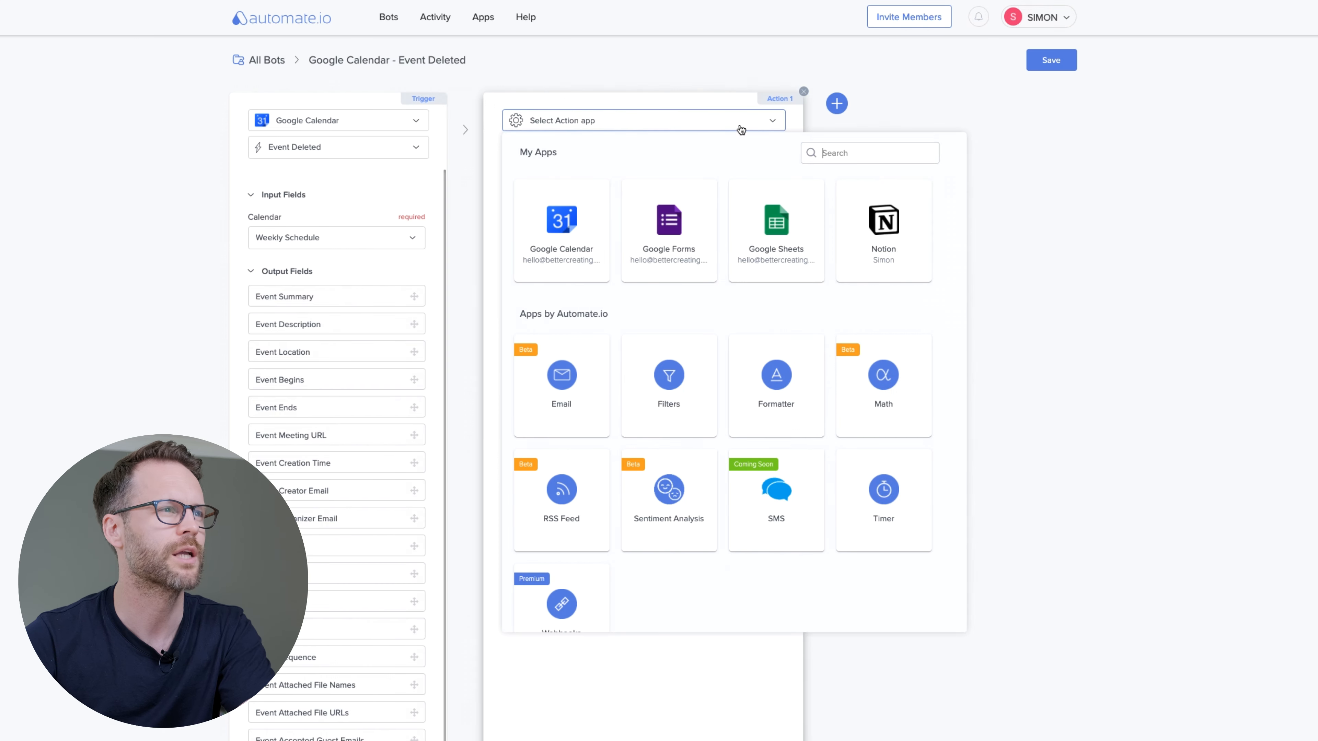
click(915, 247)
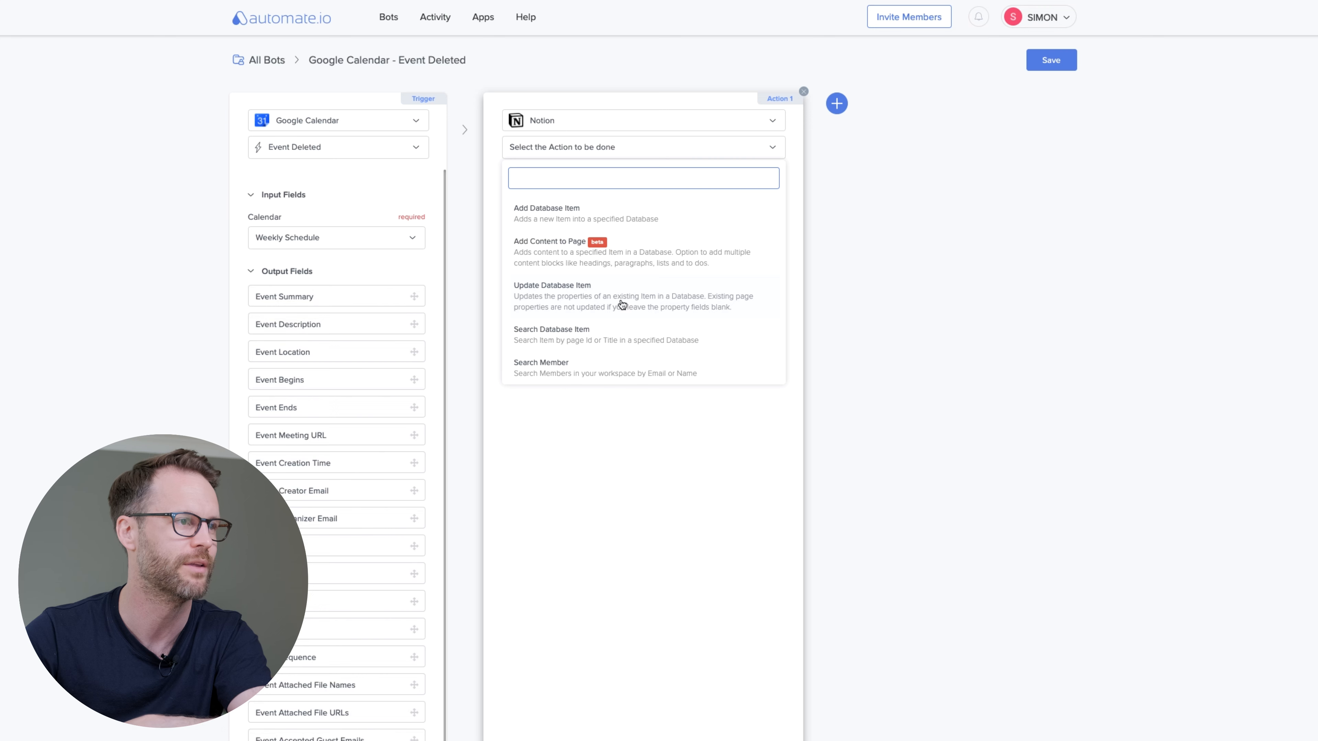
click(618, 301)
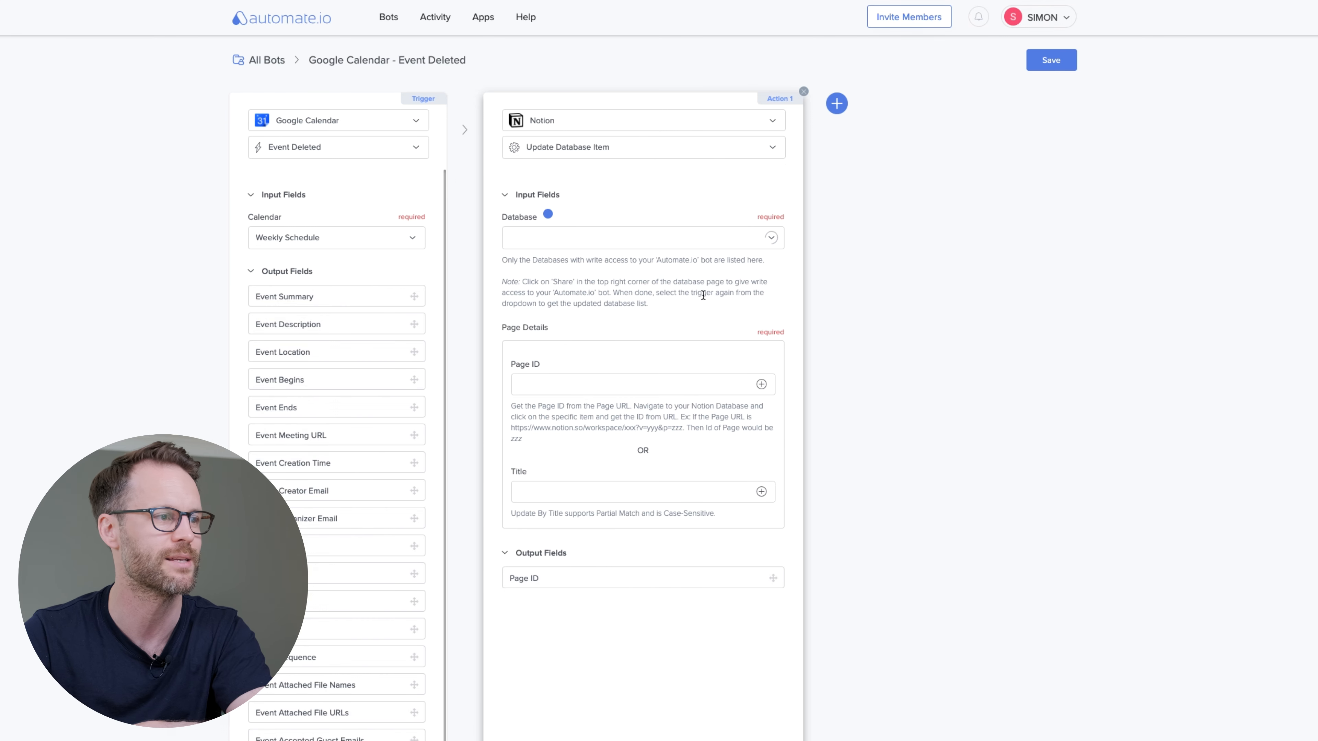
click(676, 242)
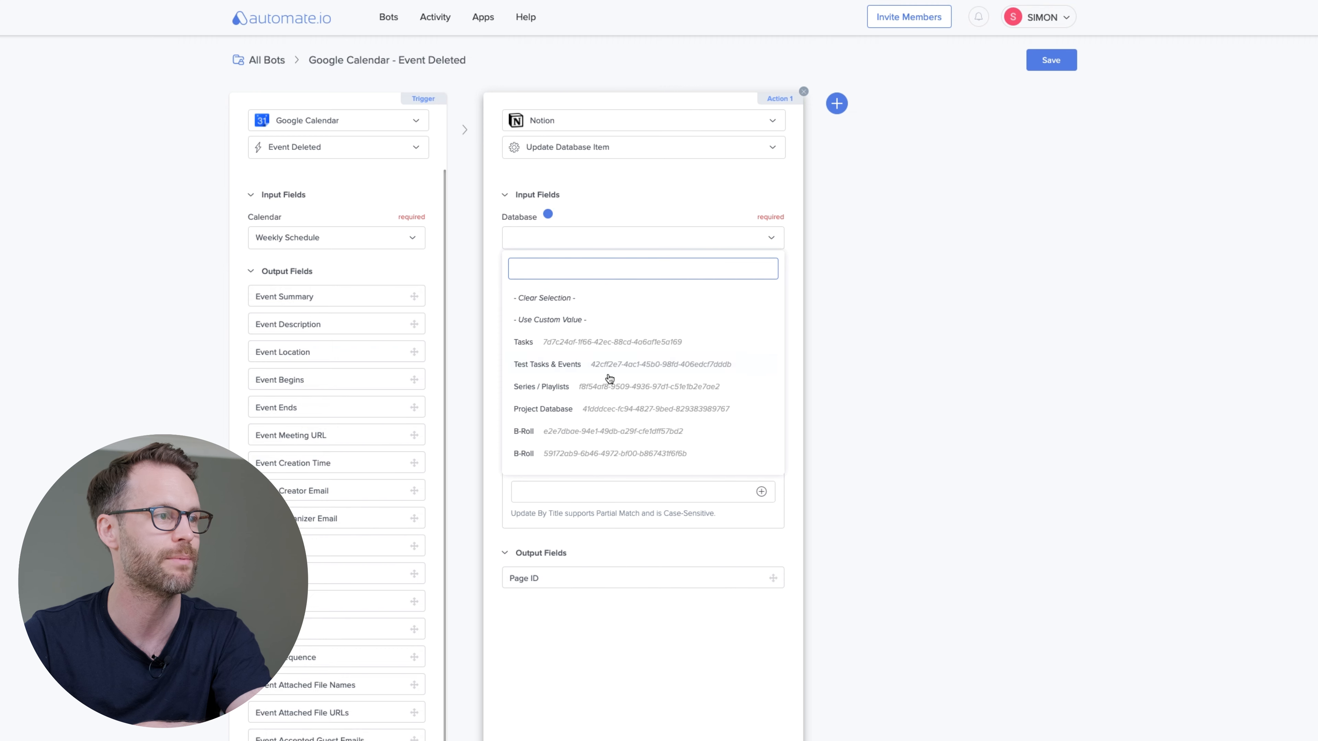
click(561, 343)
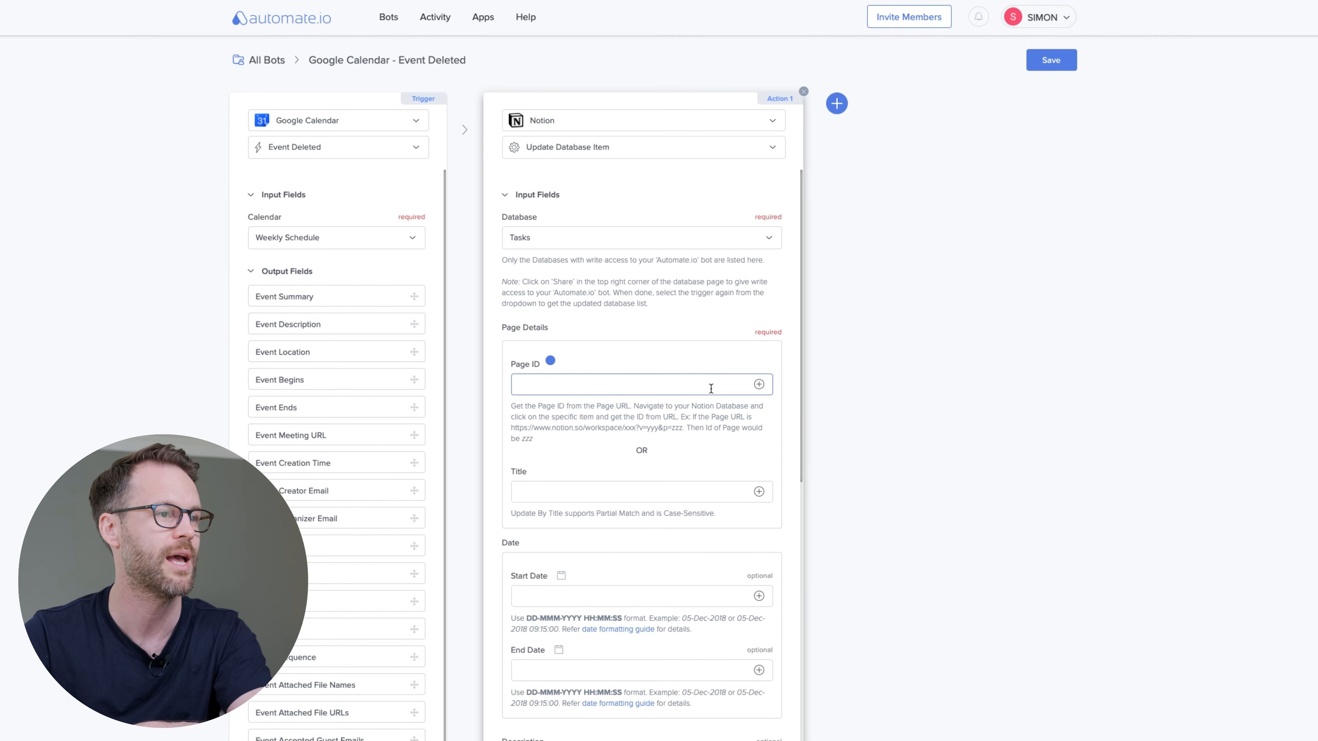
- Map Event Summary to the Title field under Page Details so the item is found by title
click(576, 390)
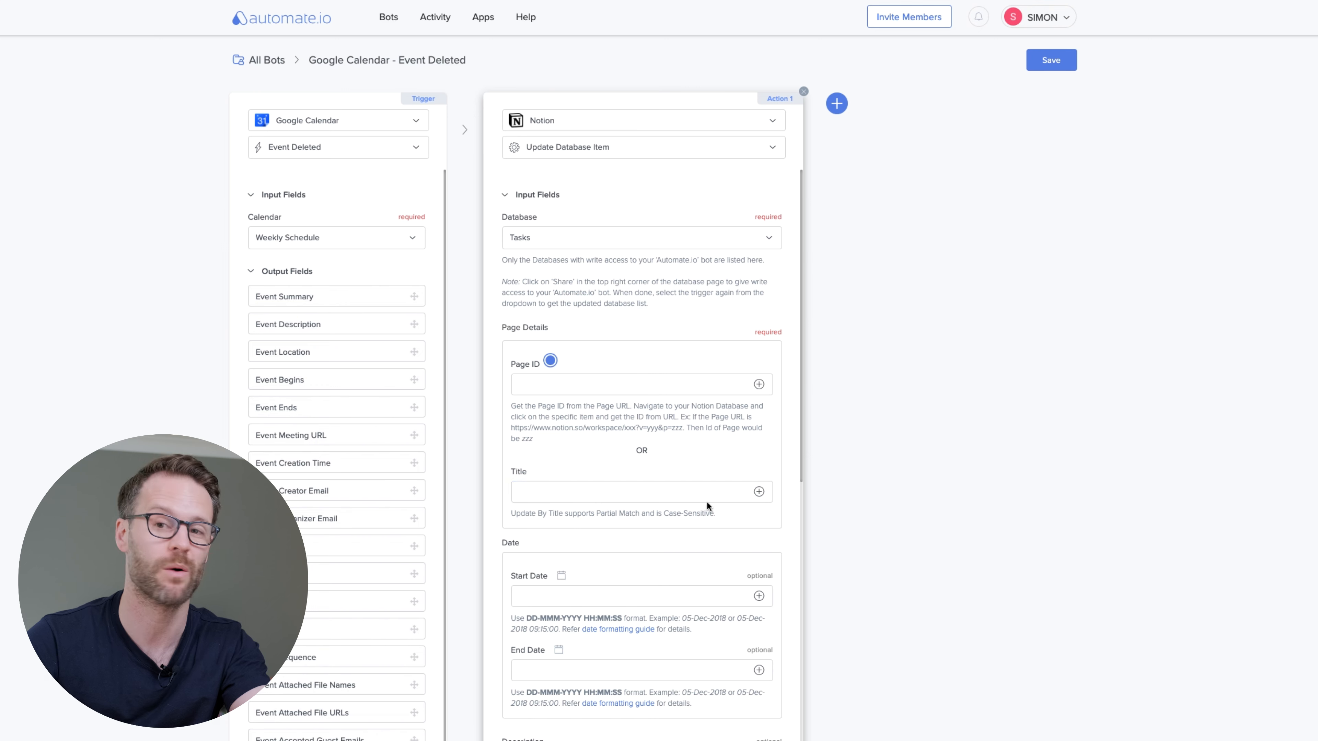
click(759, 493)
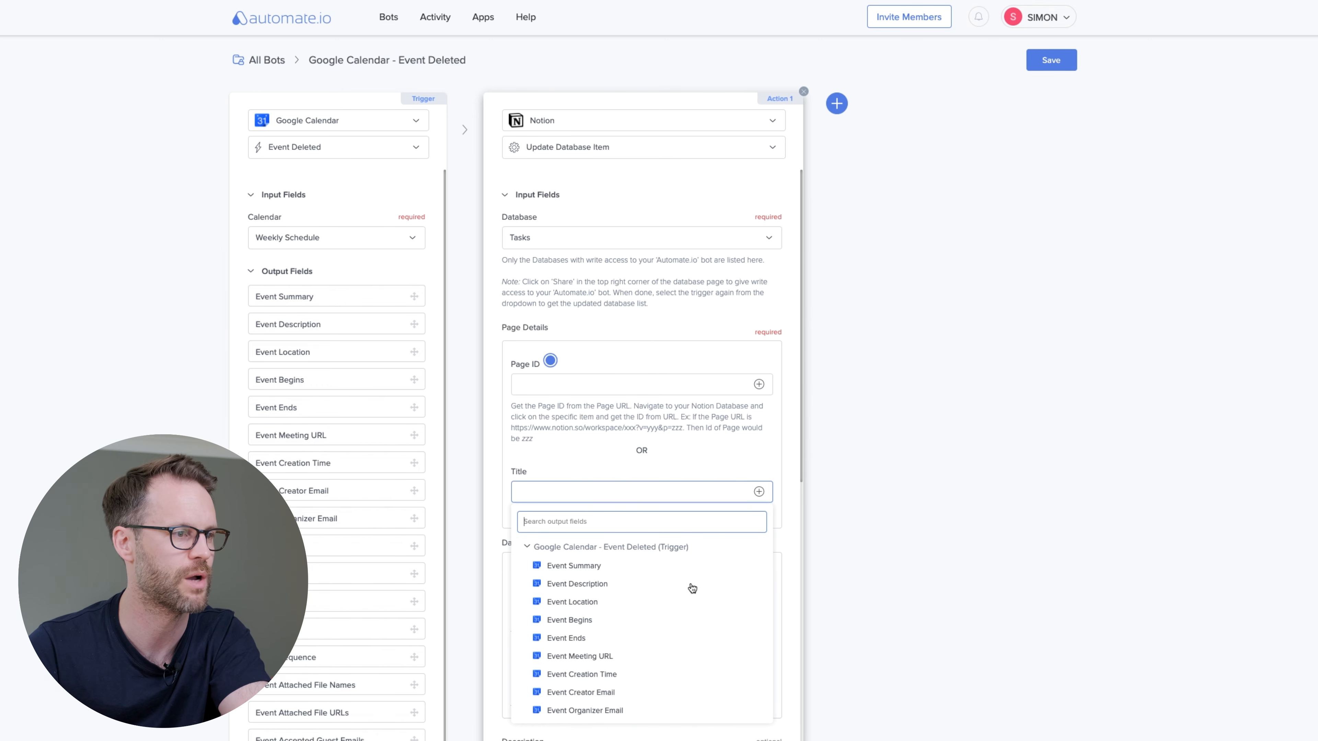
scroll(690, 589, down, 2)
scroll(690, 589, up, 2)
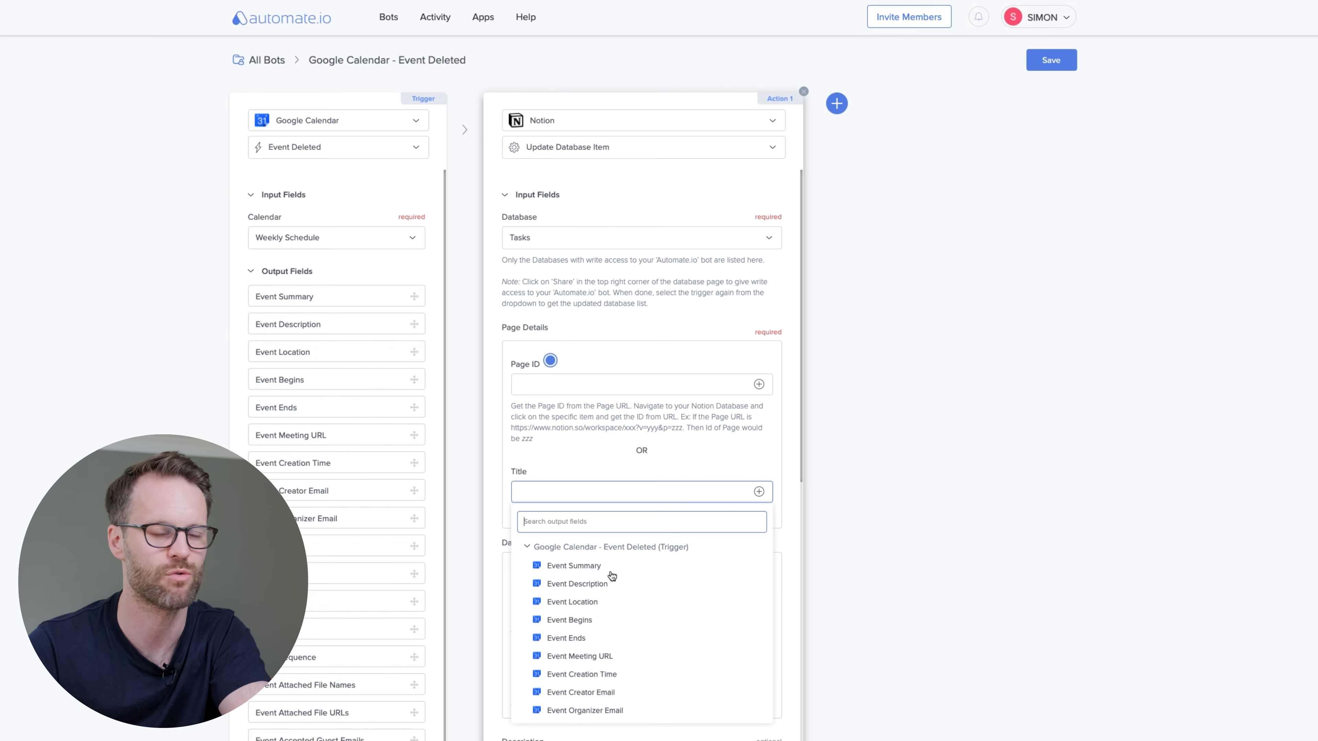
click(588, 567)
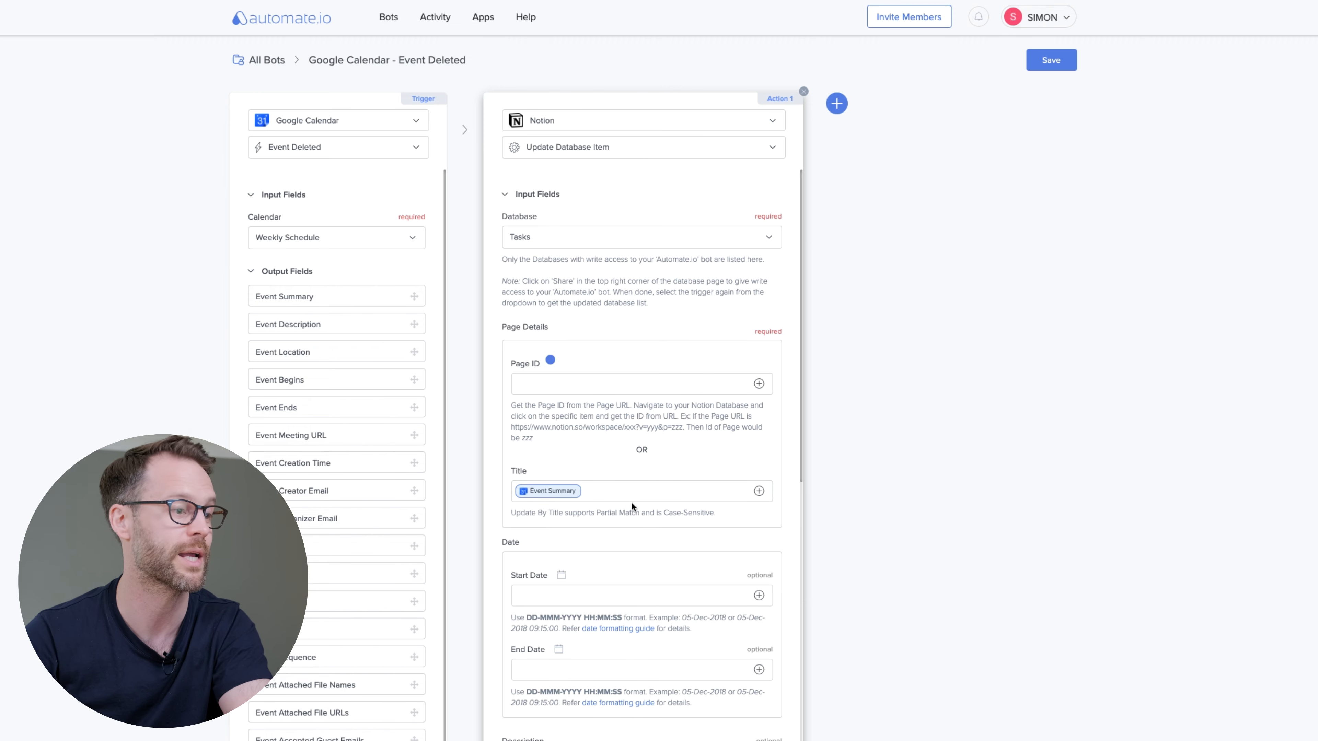
- Set the Notion item's Done? property to Yes for deleted events
scroll(631, 503, down, 6)
click(767, 484)
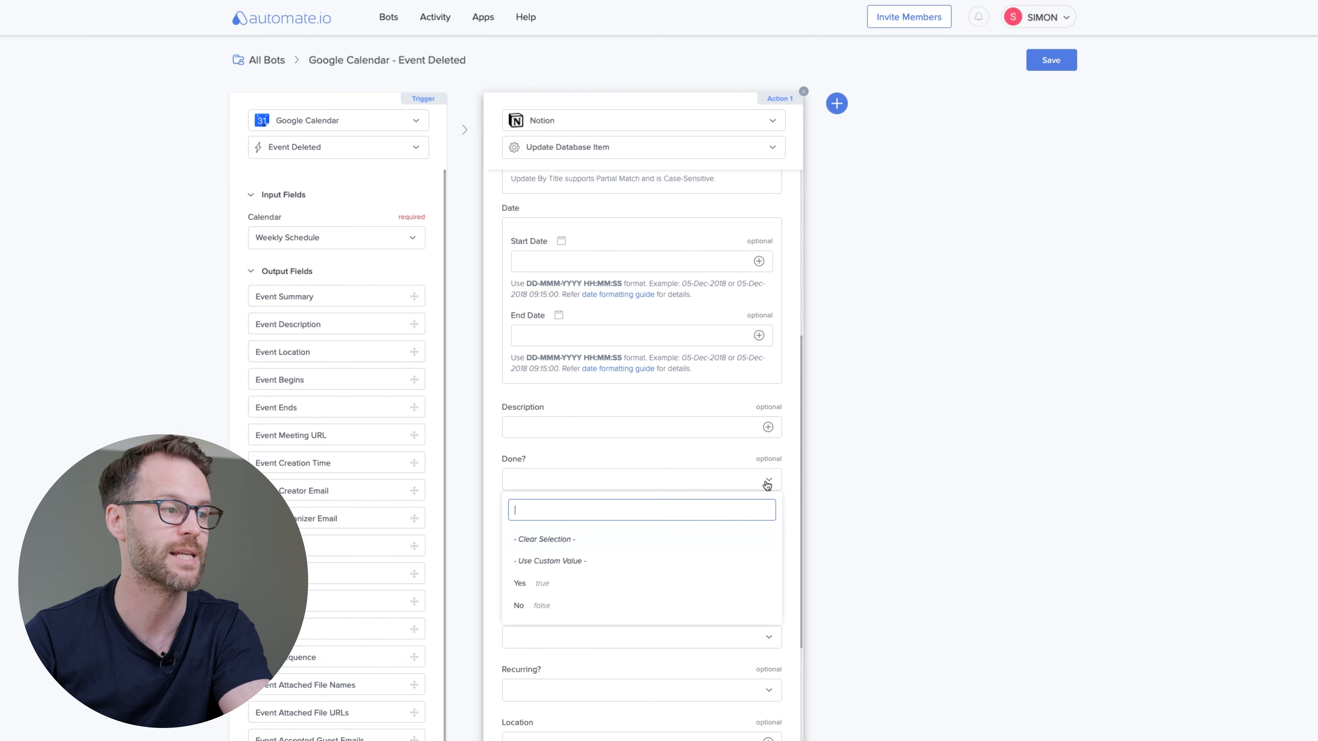
click(588, 592)
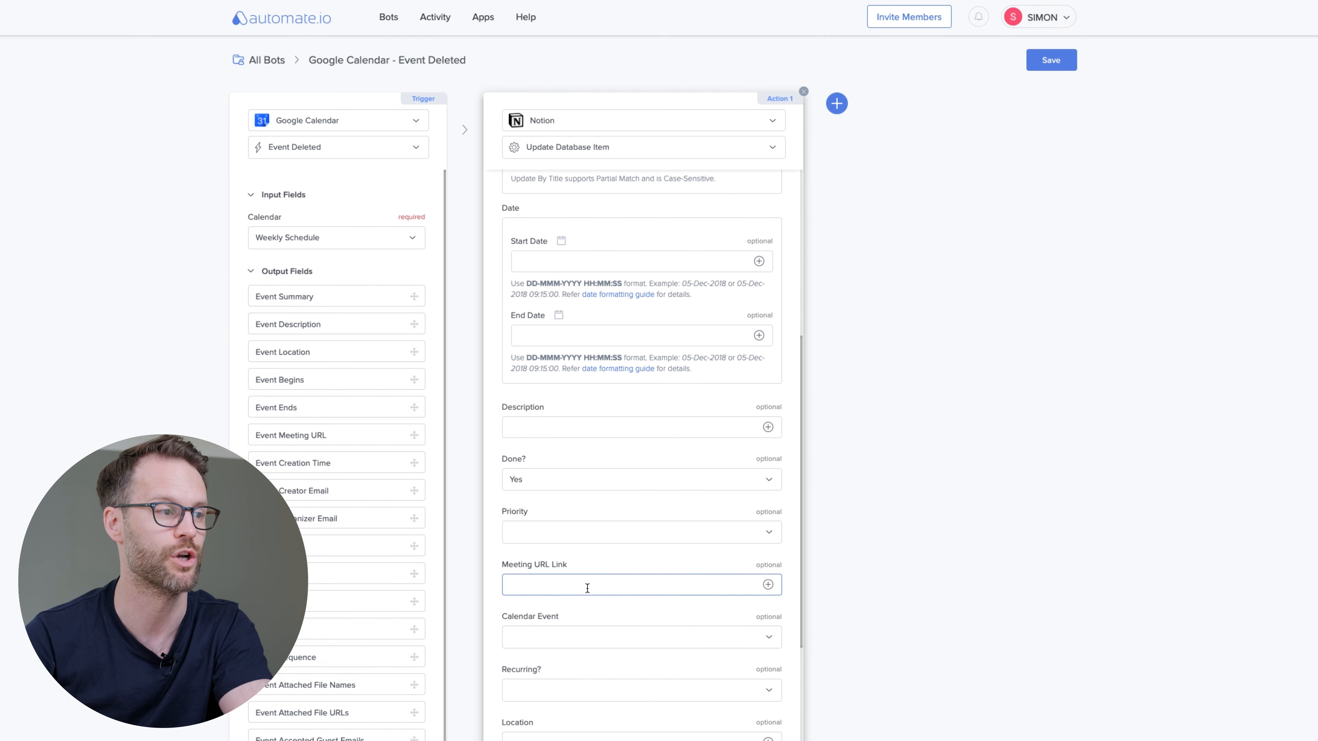
scroll(587, 589, up, 7)
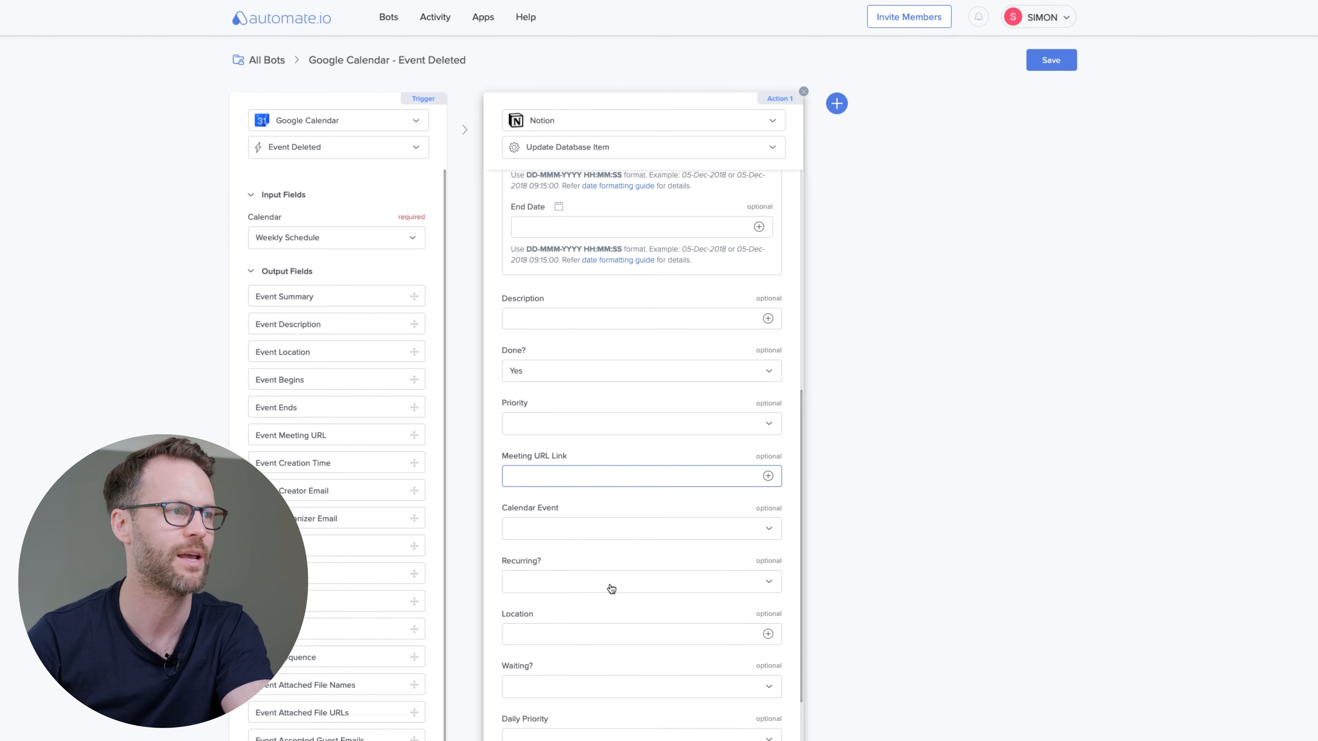
- Save the Google Calendar - Event Deleted bot and turn it on
click(1051, 60)
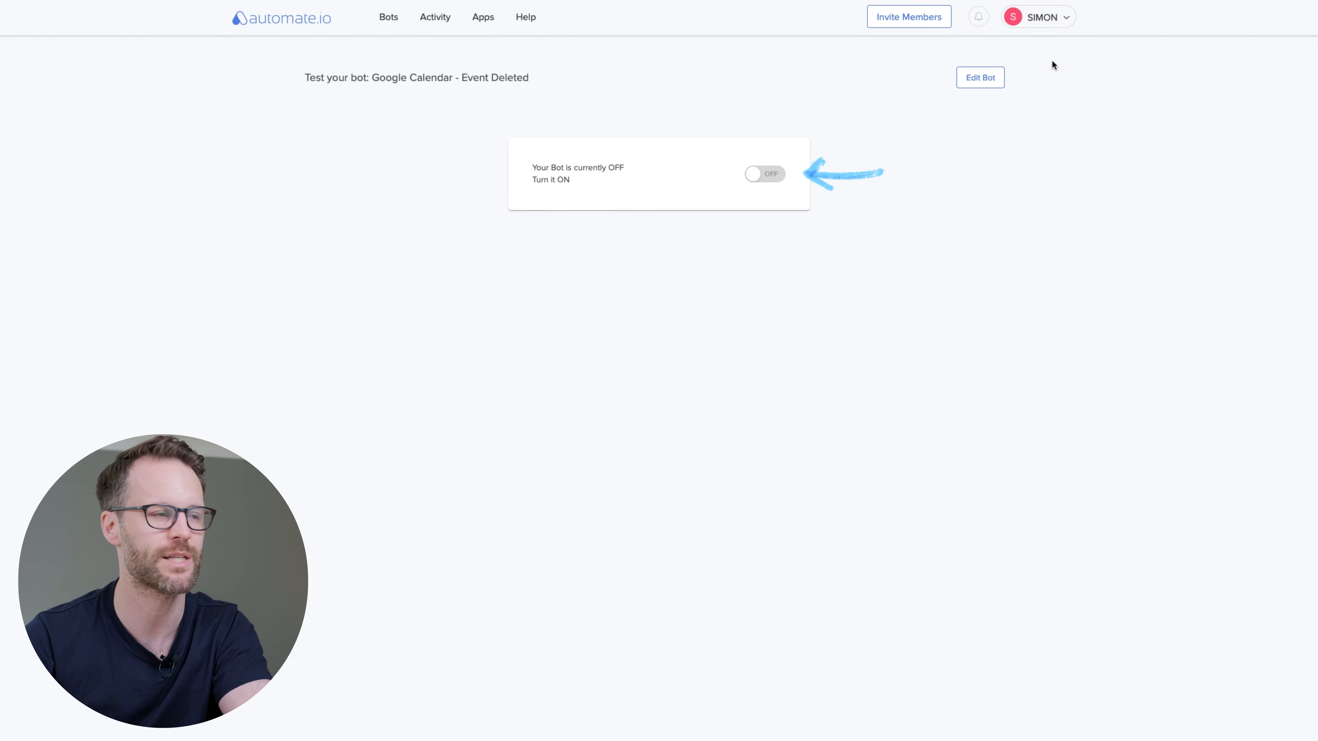
click(770, 186)
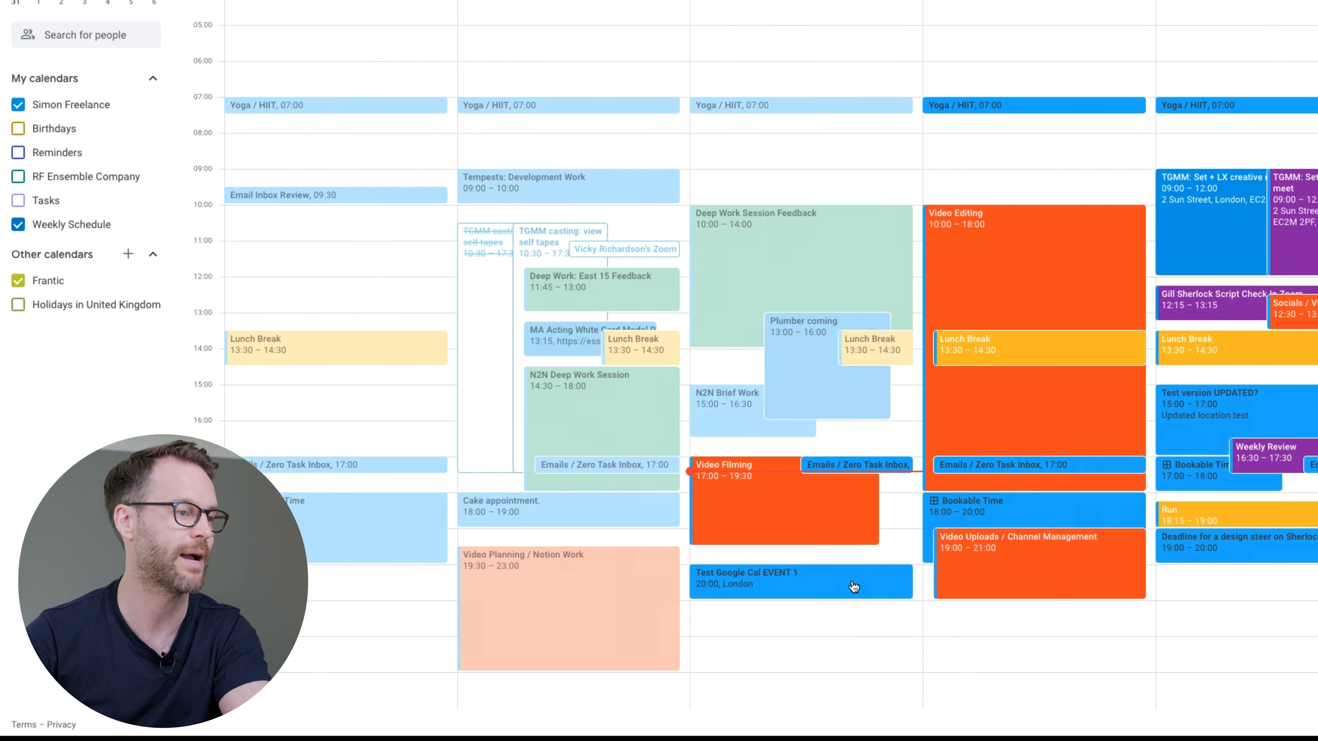
- Delete Test Google Cal EVENT 1 in Google Calendar and run the bot's live-data test in Automate.io
click(854, 587)
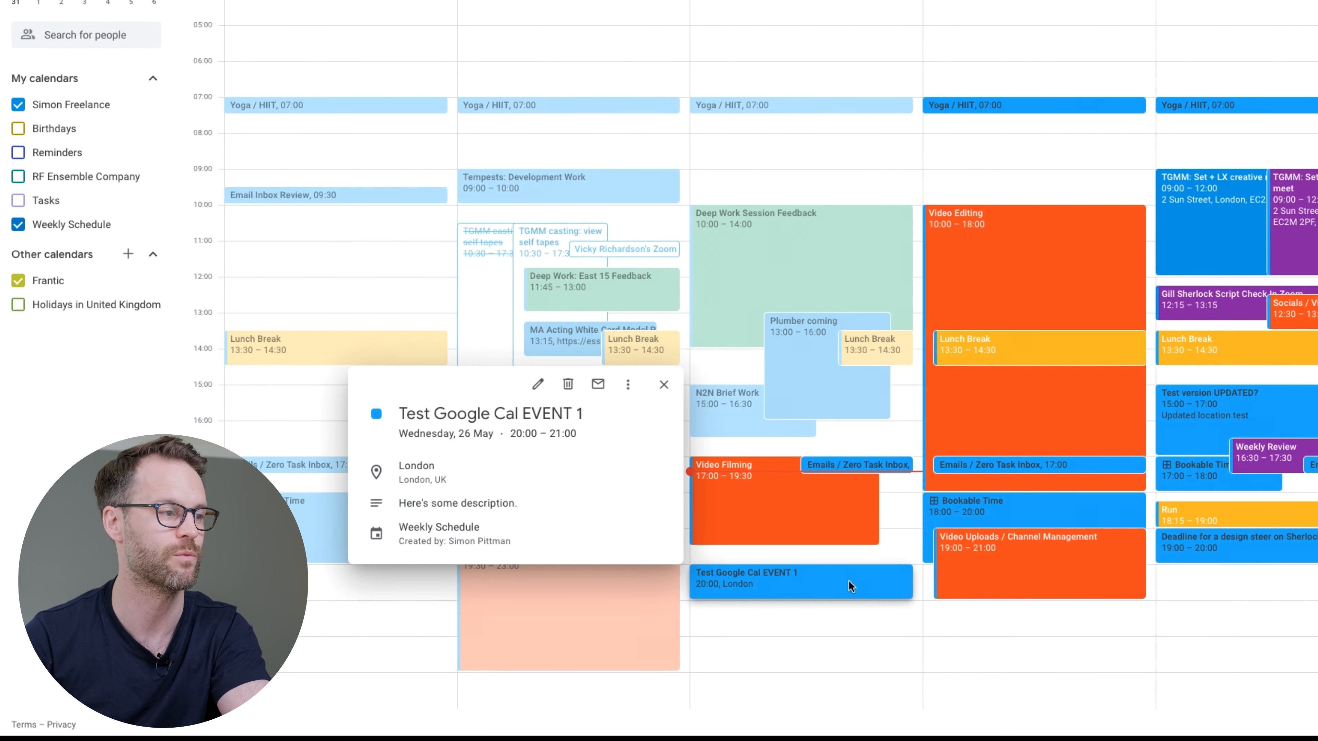
click(569, 385)
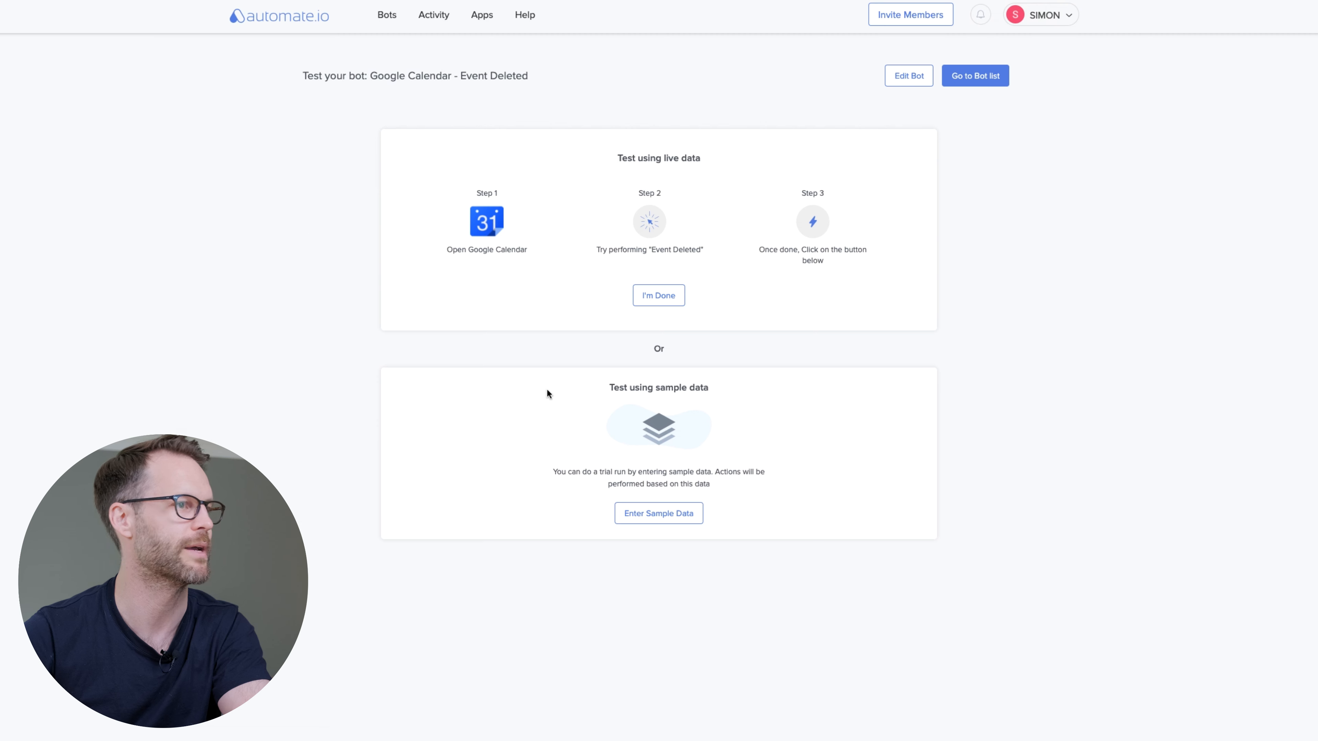
click(673, 308)
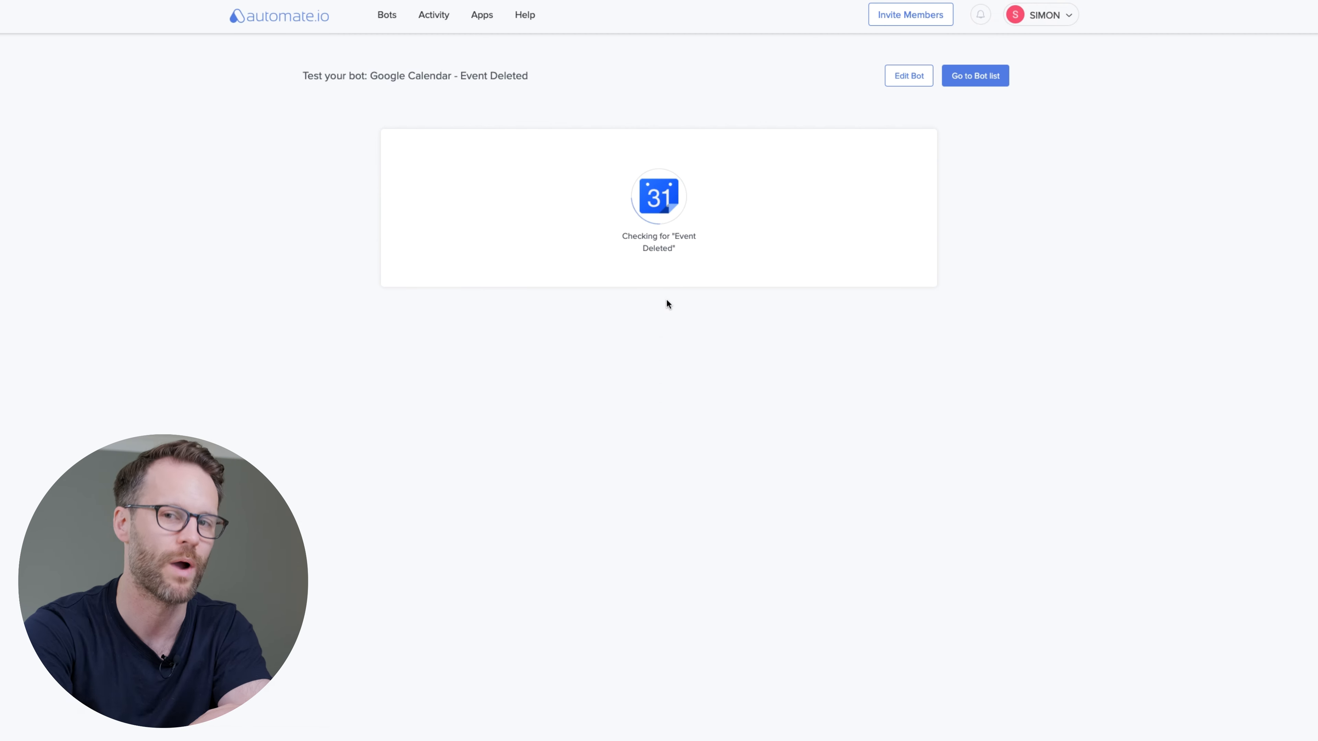
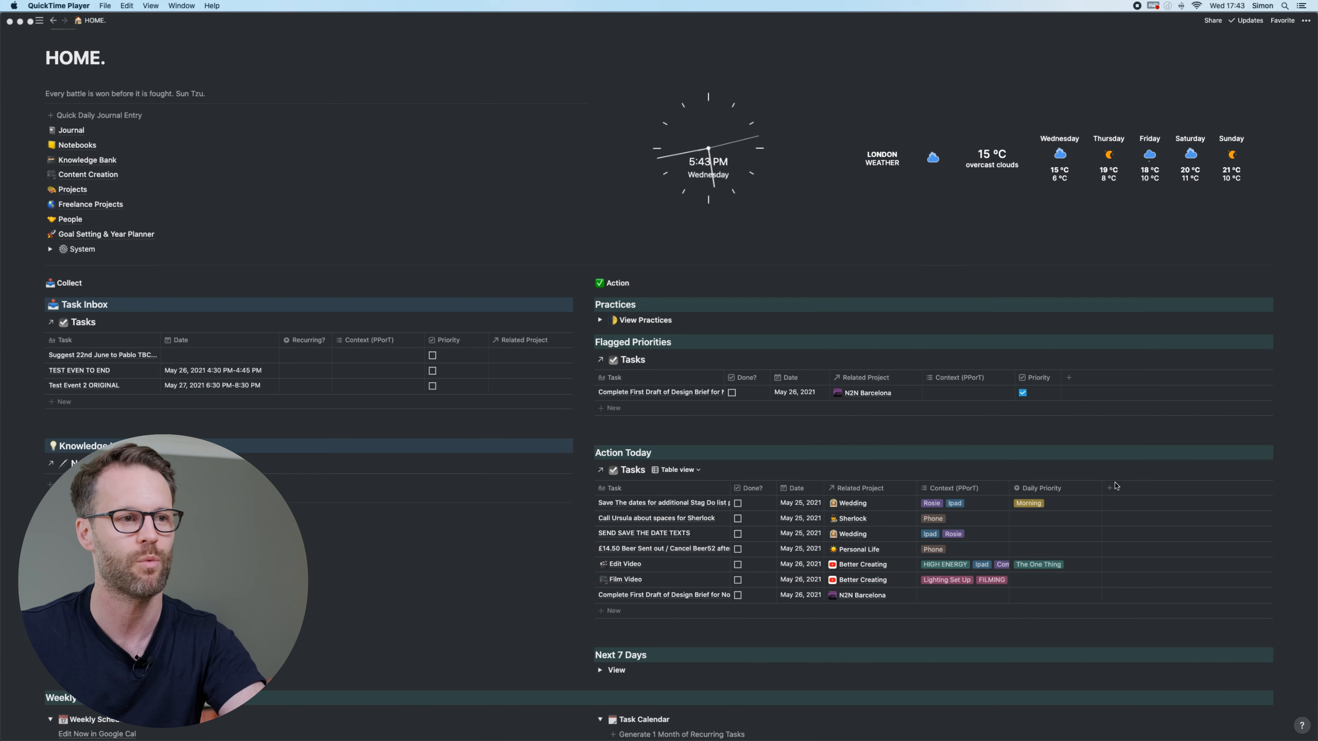
- In Notion, add an Or condition, Calendar Event is checked, to the Related Project filter group of the Action Today tasks
click(1177, 477)
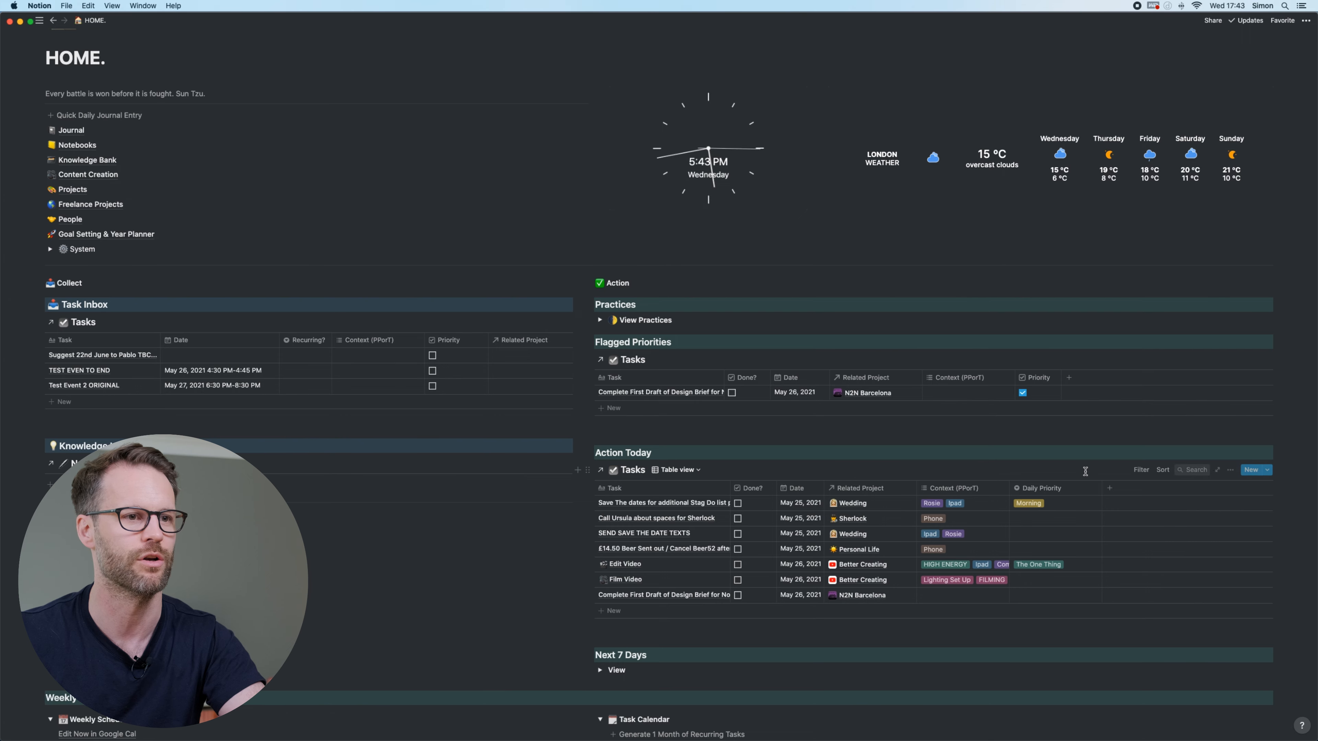
click(1141, 470)
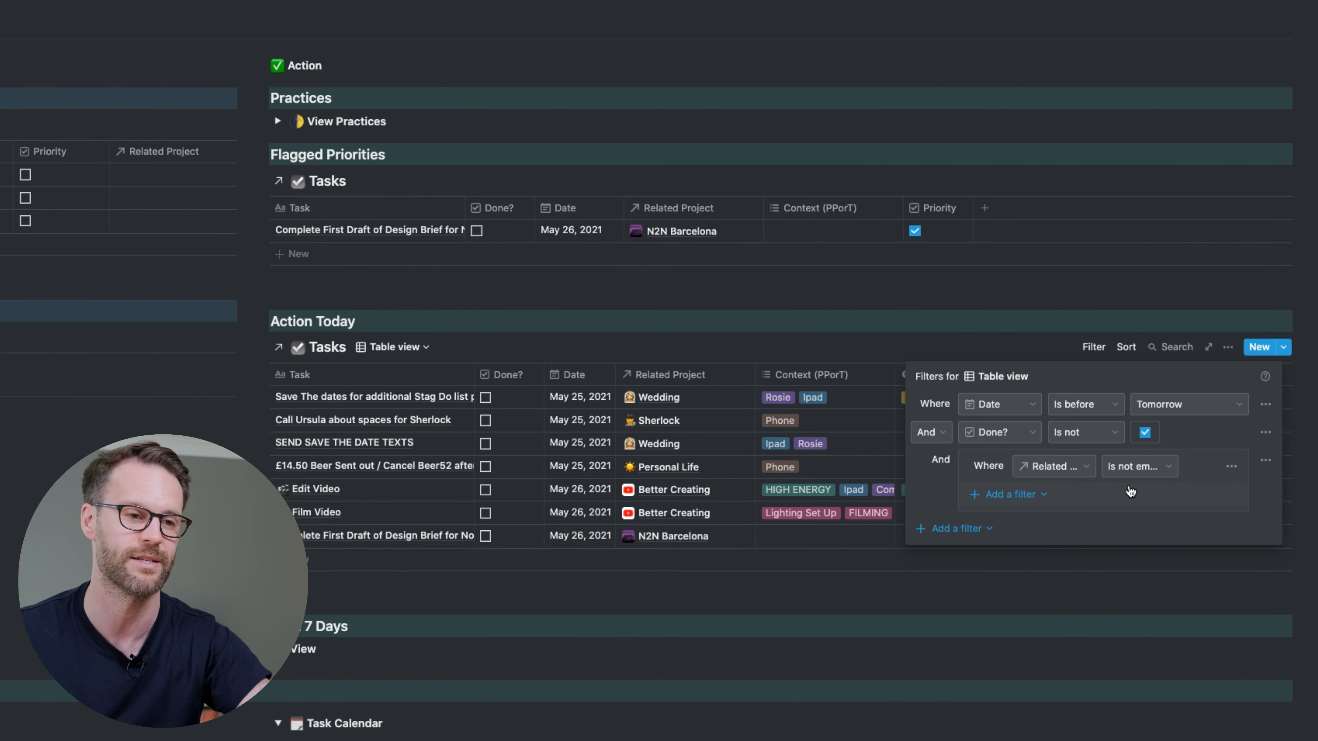
click(1028, 502)
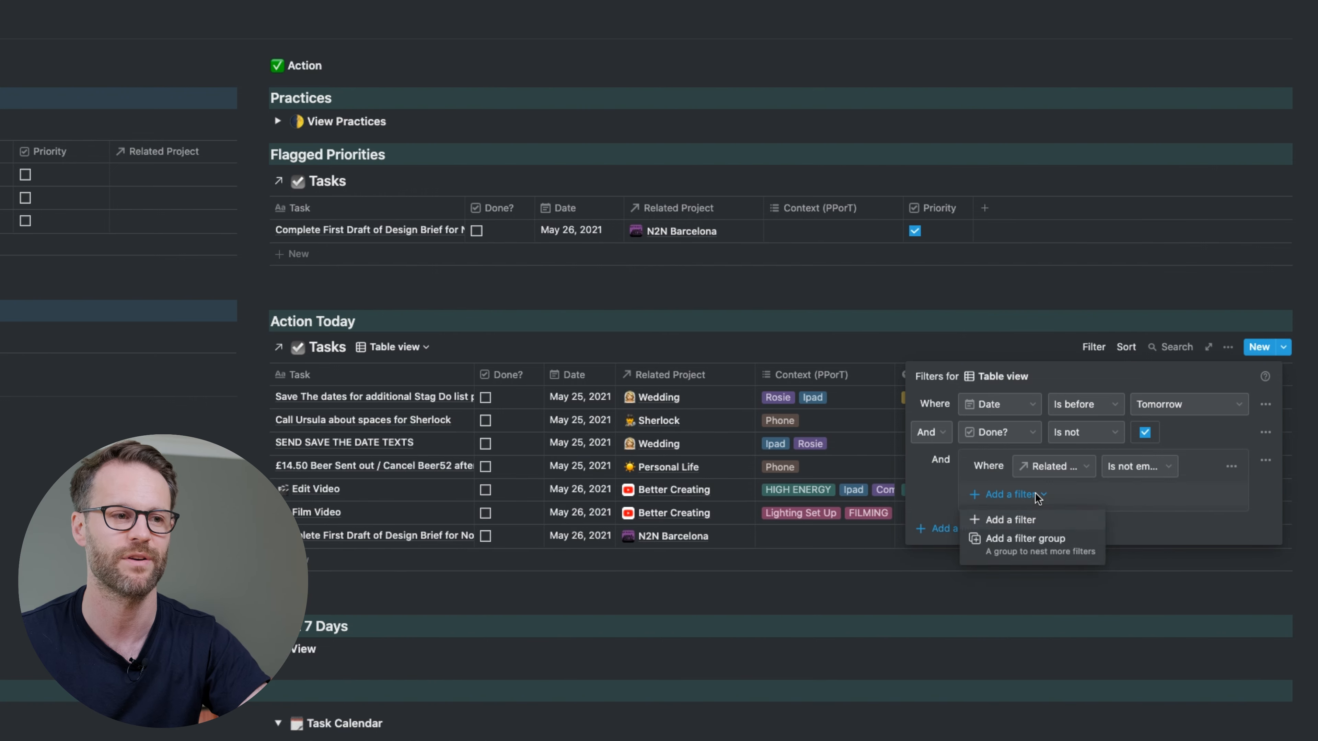
click(1049, 521)
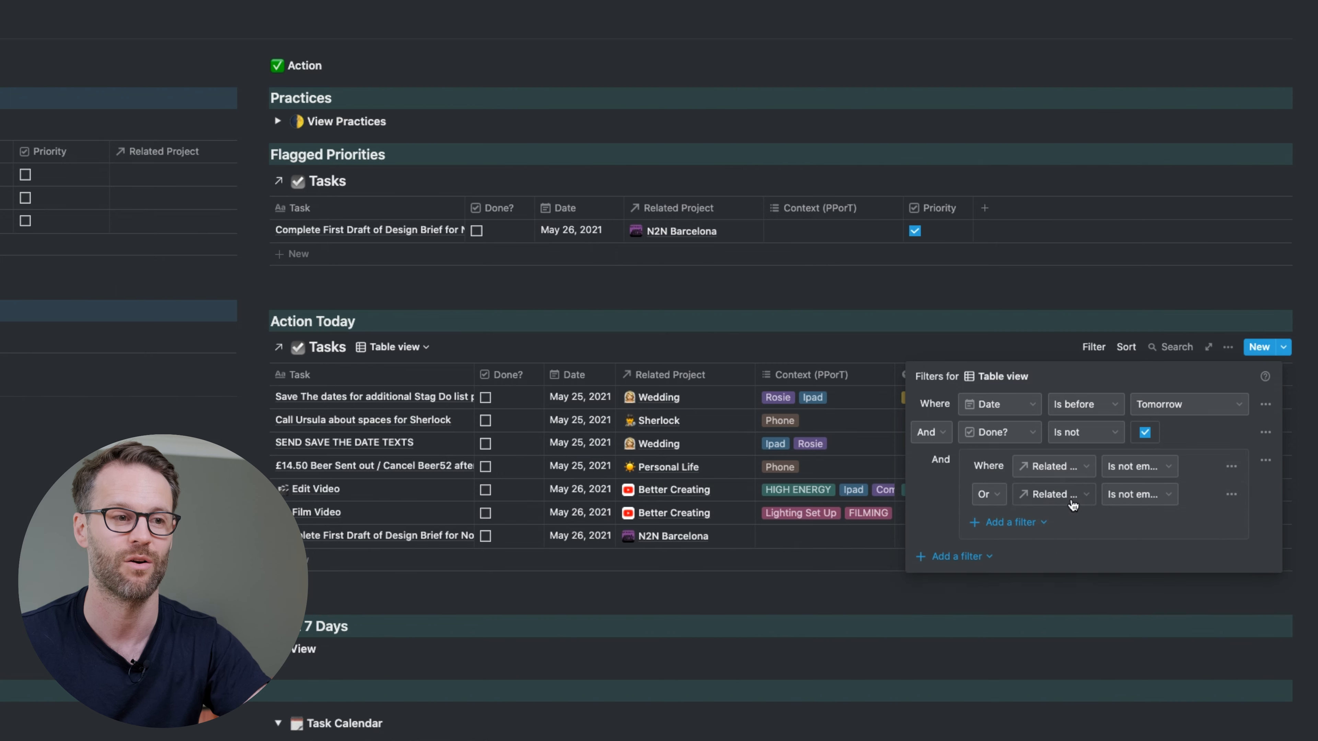
click(1069, 494)
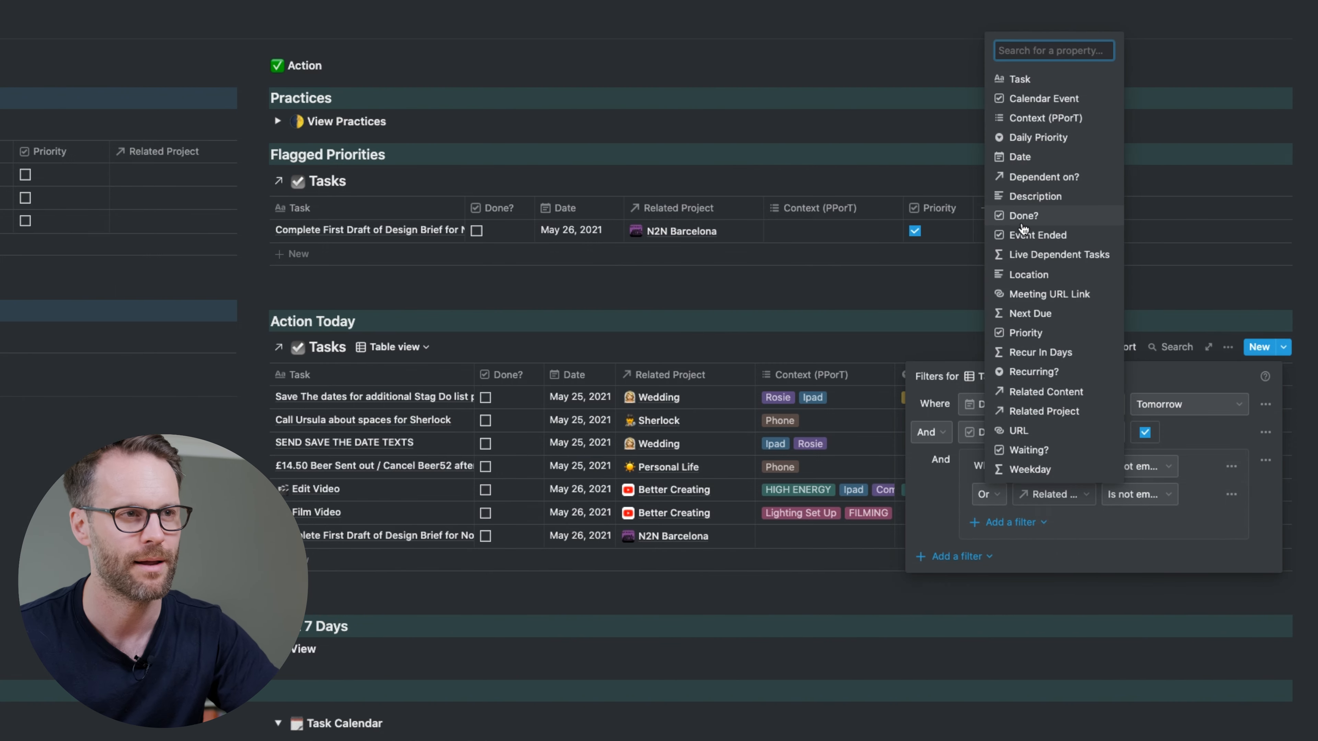
click(1033, 99)
click(1185, 519)
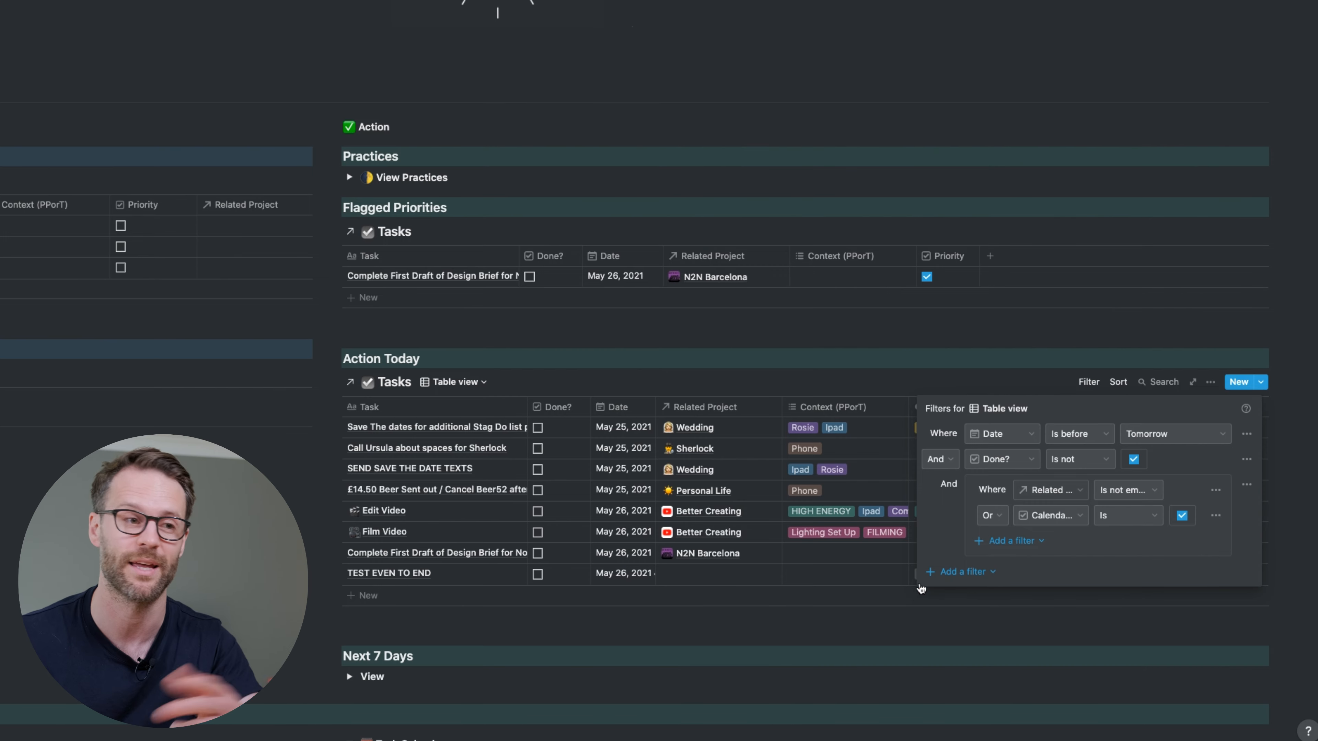
click(846, 595)
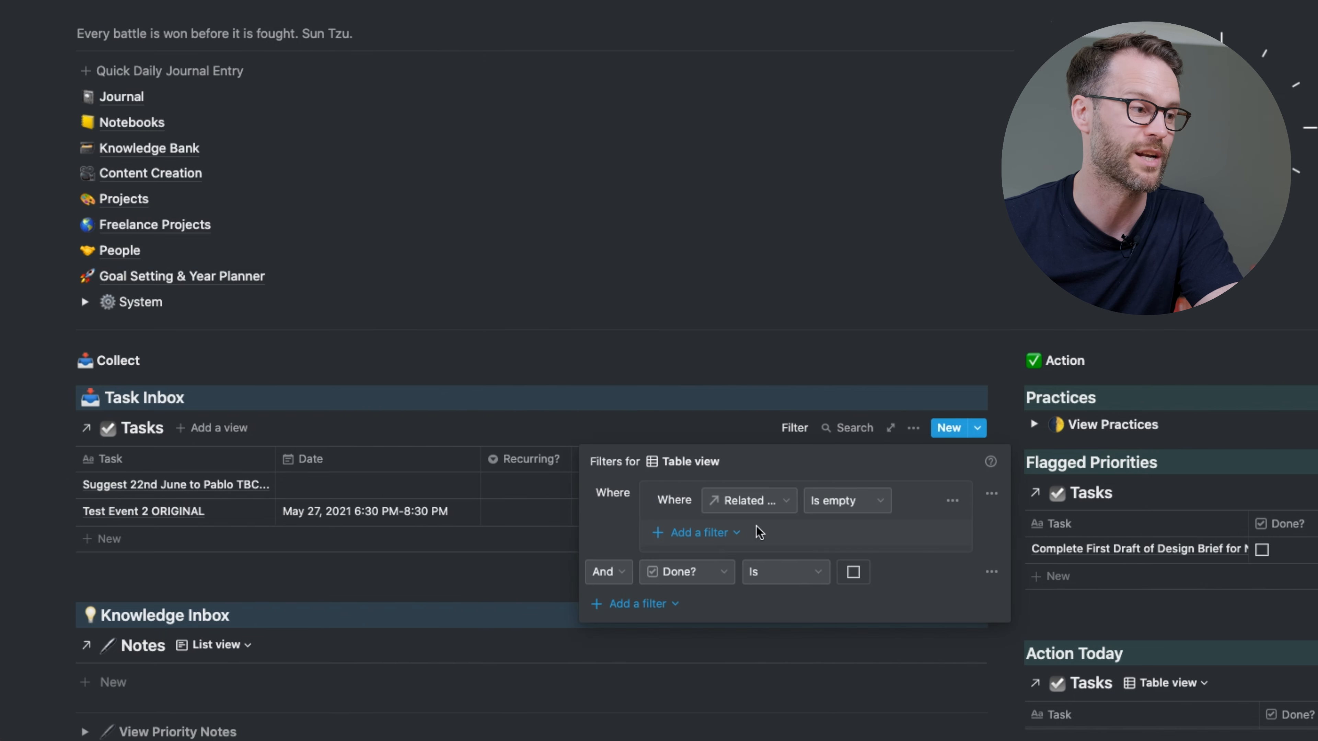
click(707, 534)
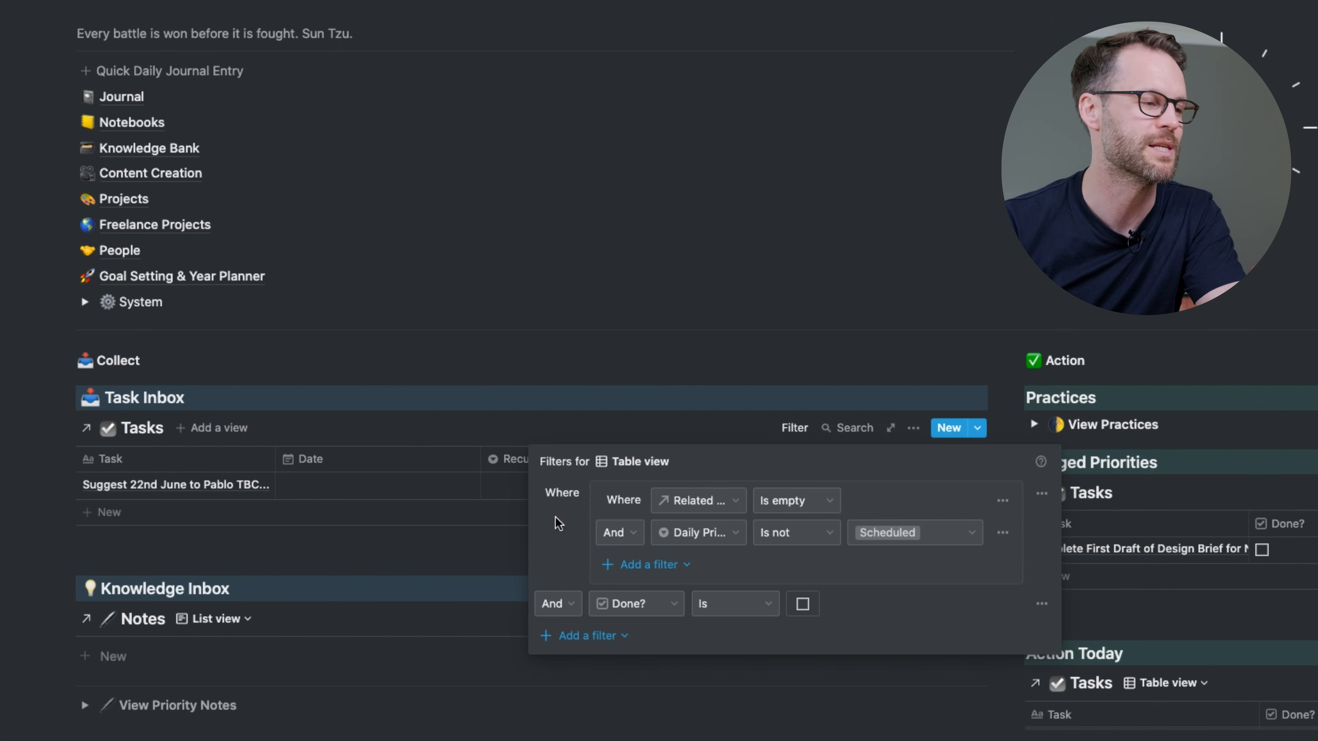
click(1003, 534)
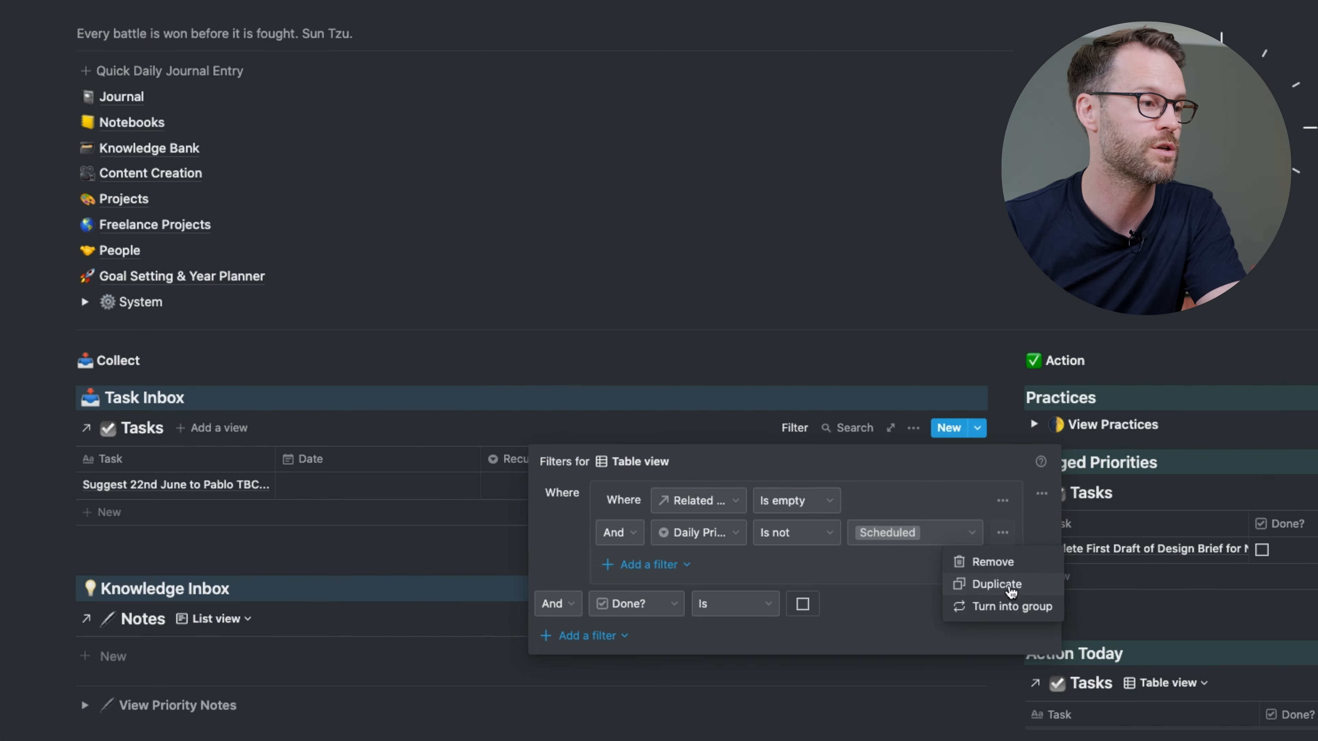
click(1006, 564)
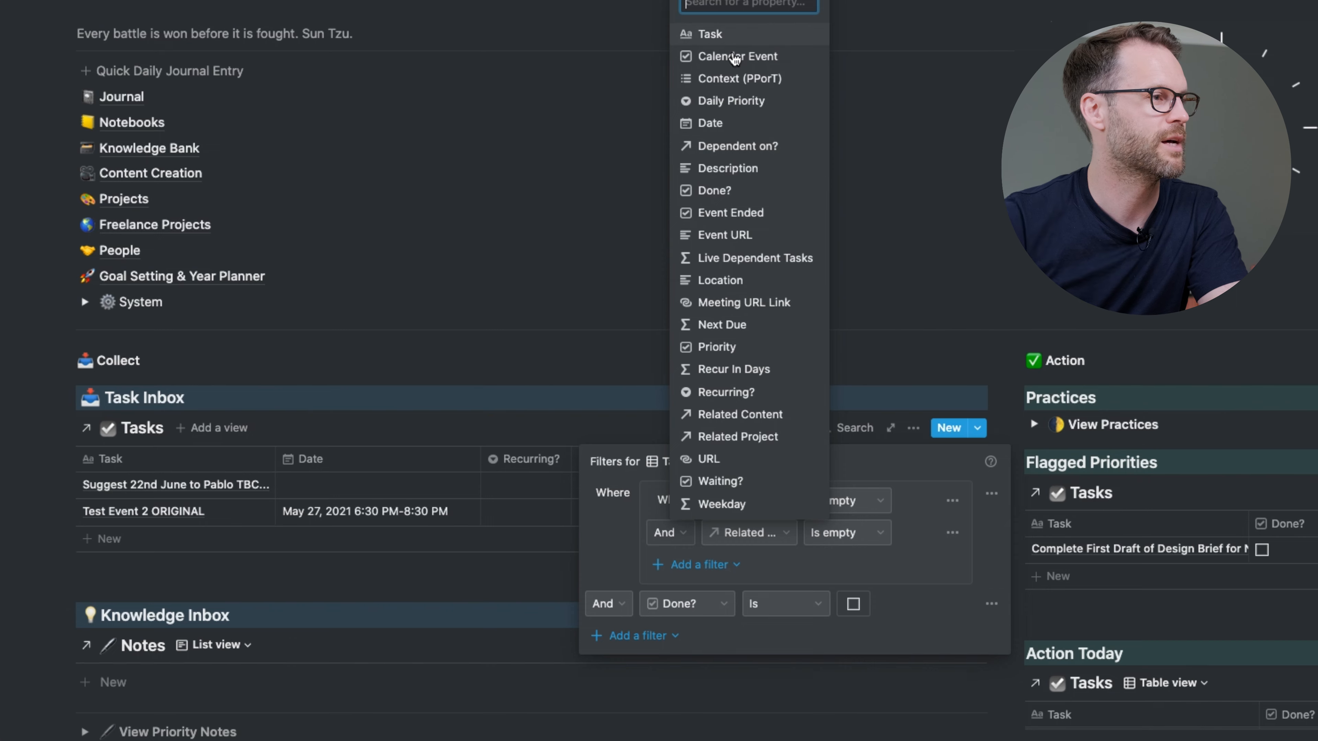
- Set the second condition in the Task Inbox filter group to Calendar Event is unchecked
click(727, 56)
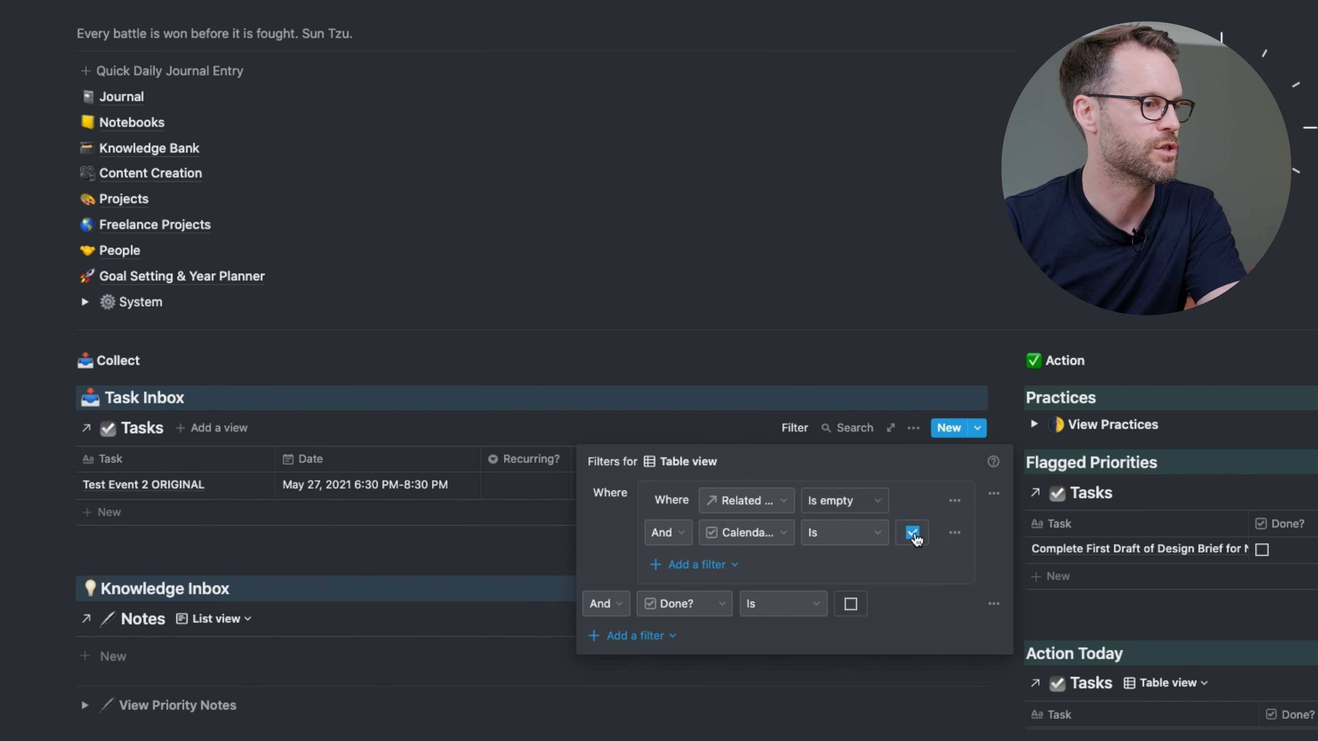
click(914, 538)
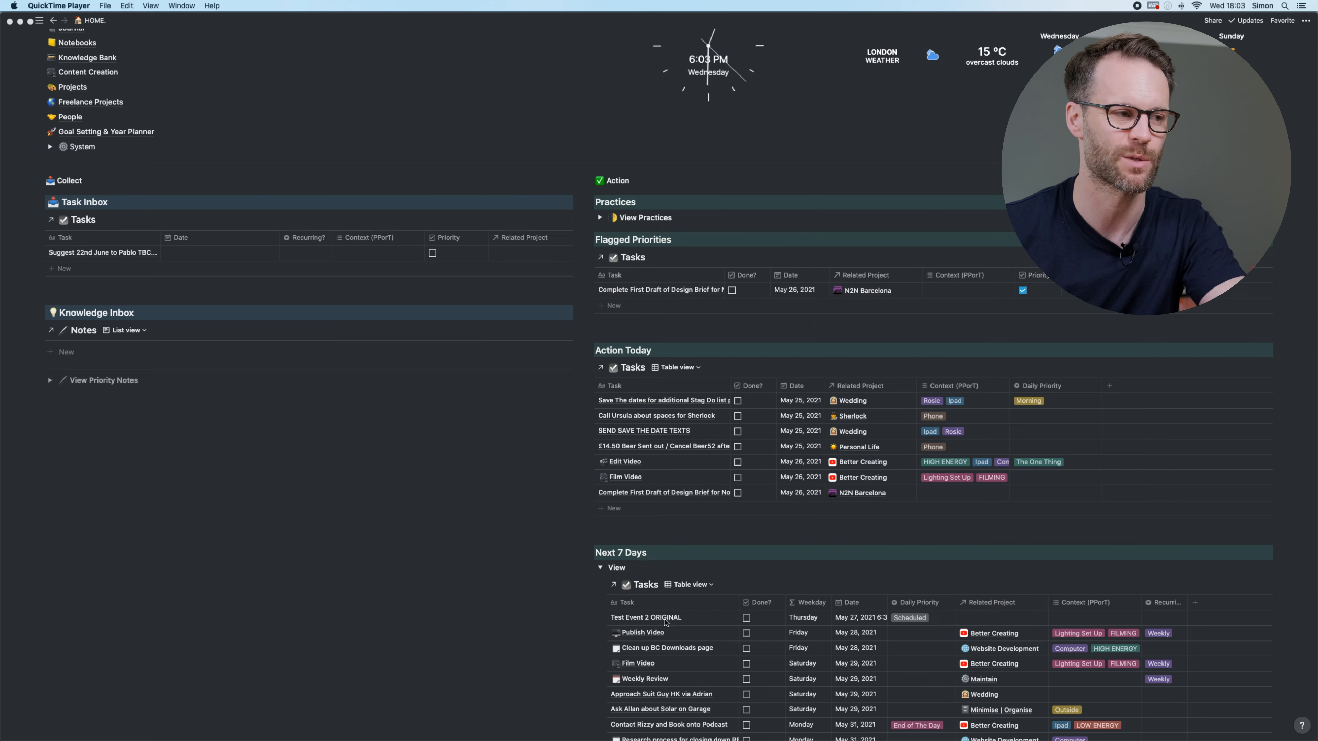
- Open the Tasks database from the Task Calendar section and rename it Tasks & Events
scroll(703, 612, down, 1)
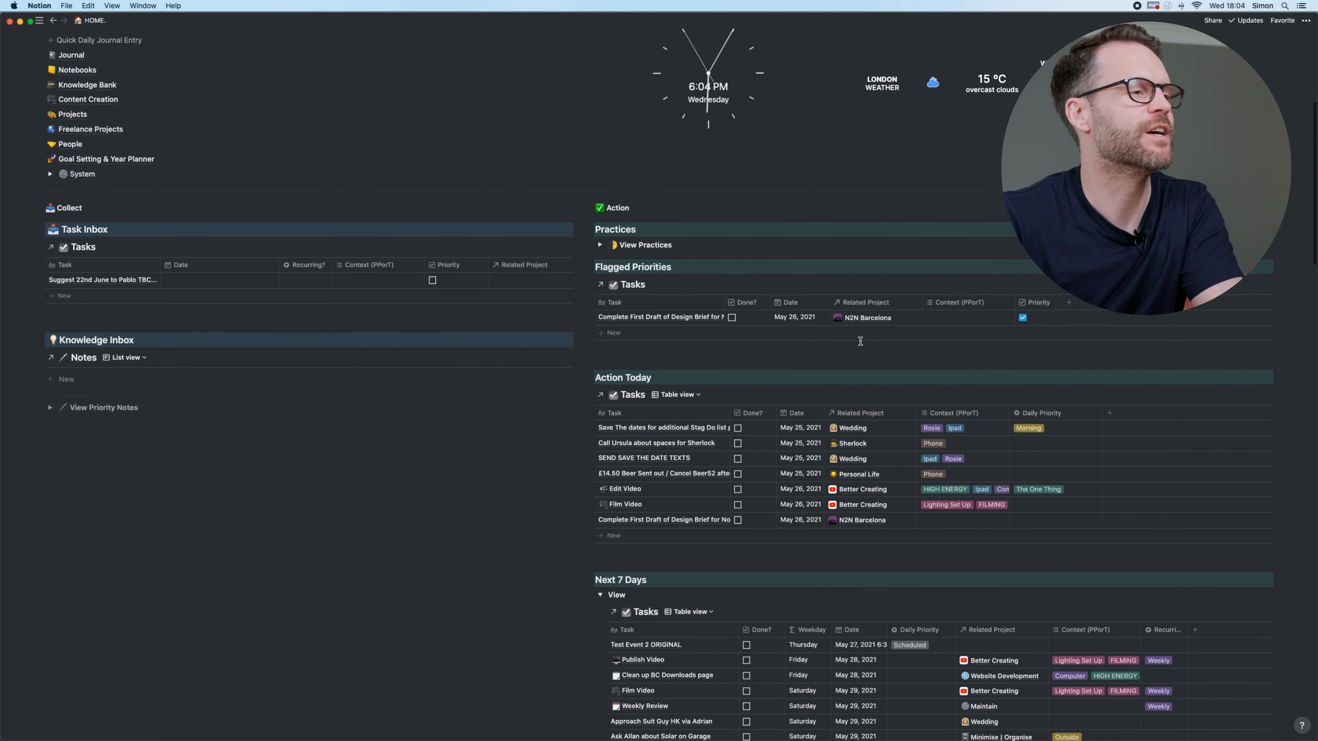
scroll(861, 341, down, 15)
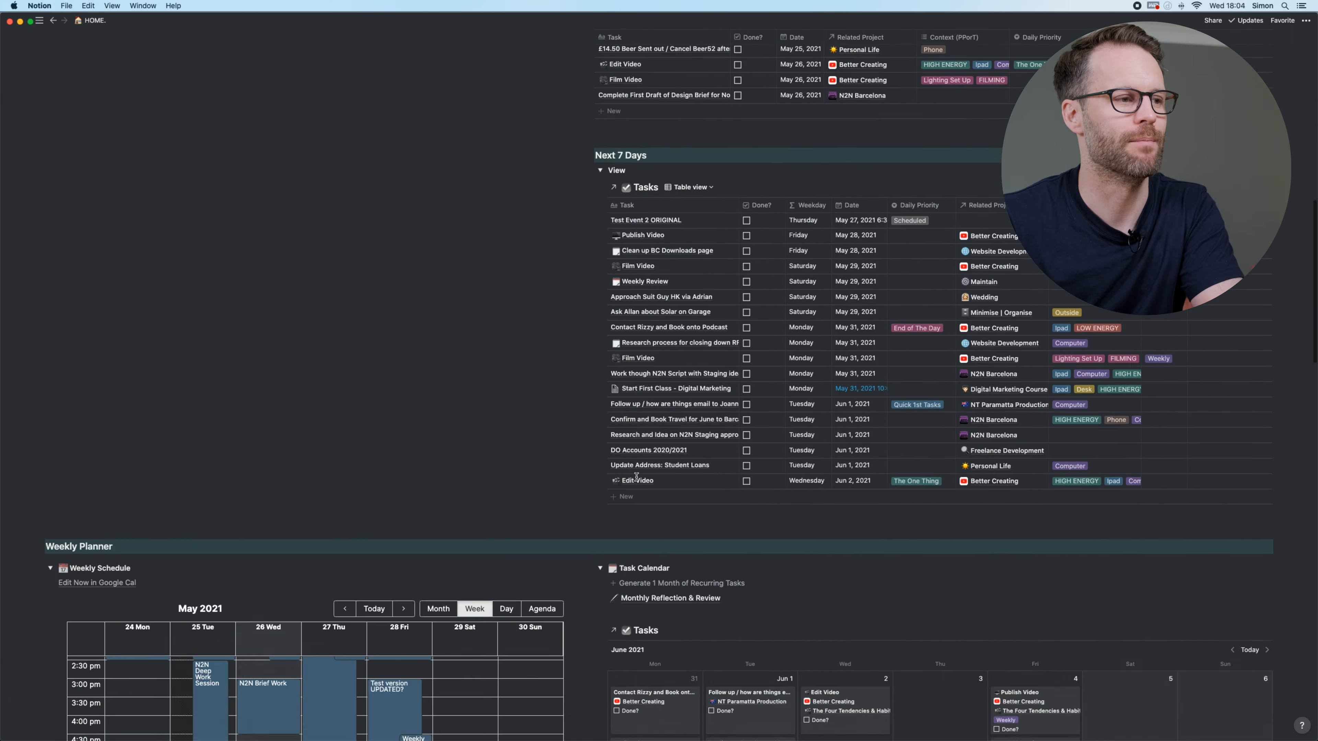
scroll(638, 481, down, 1)
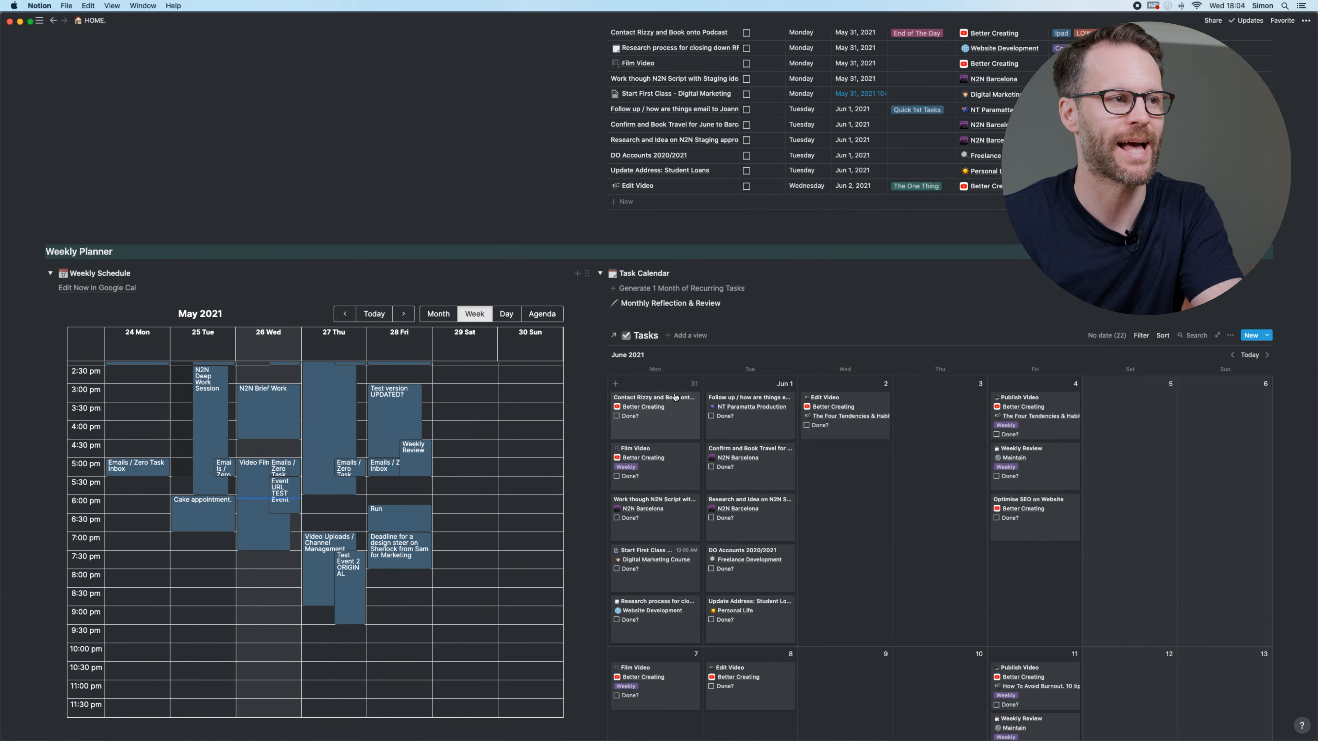
click(646, 336)
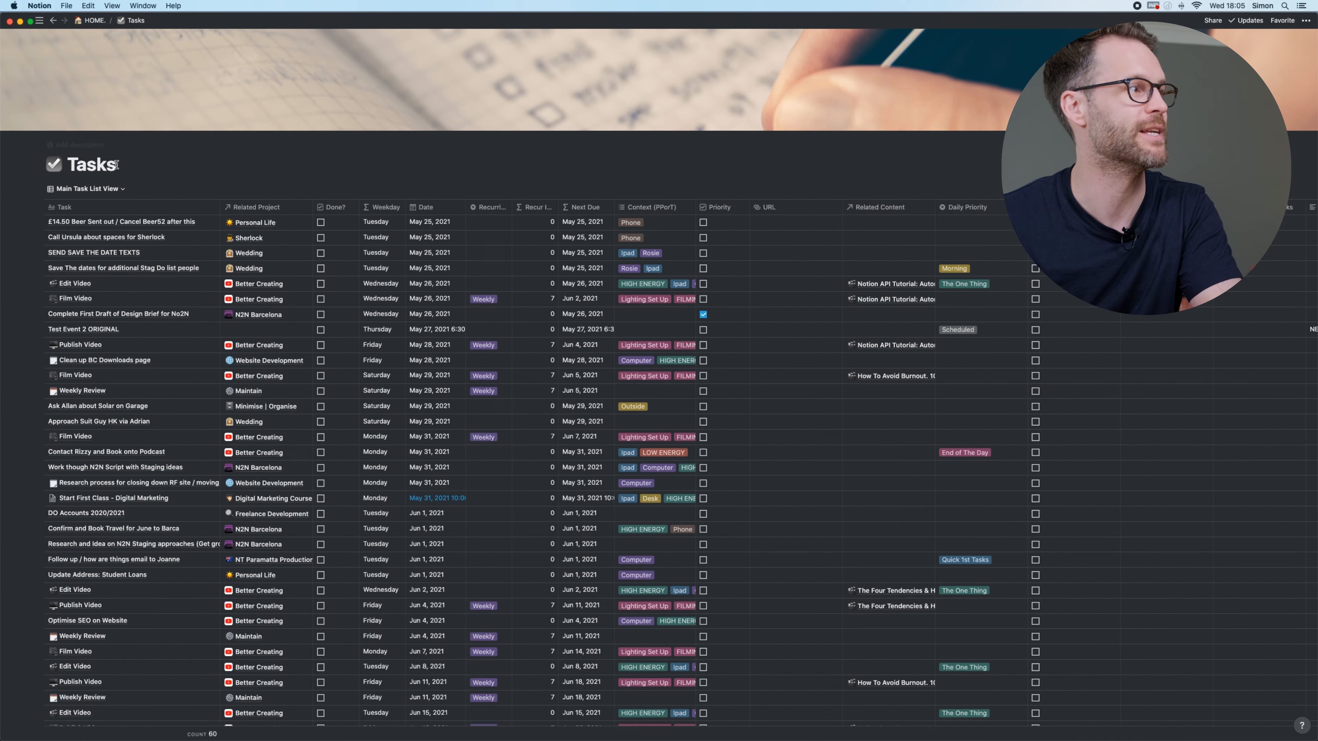
click(217, 182)
text(& )
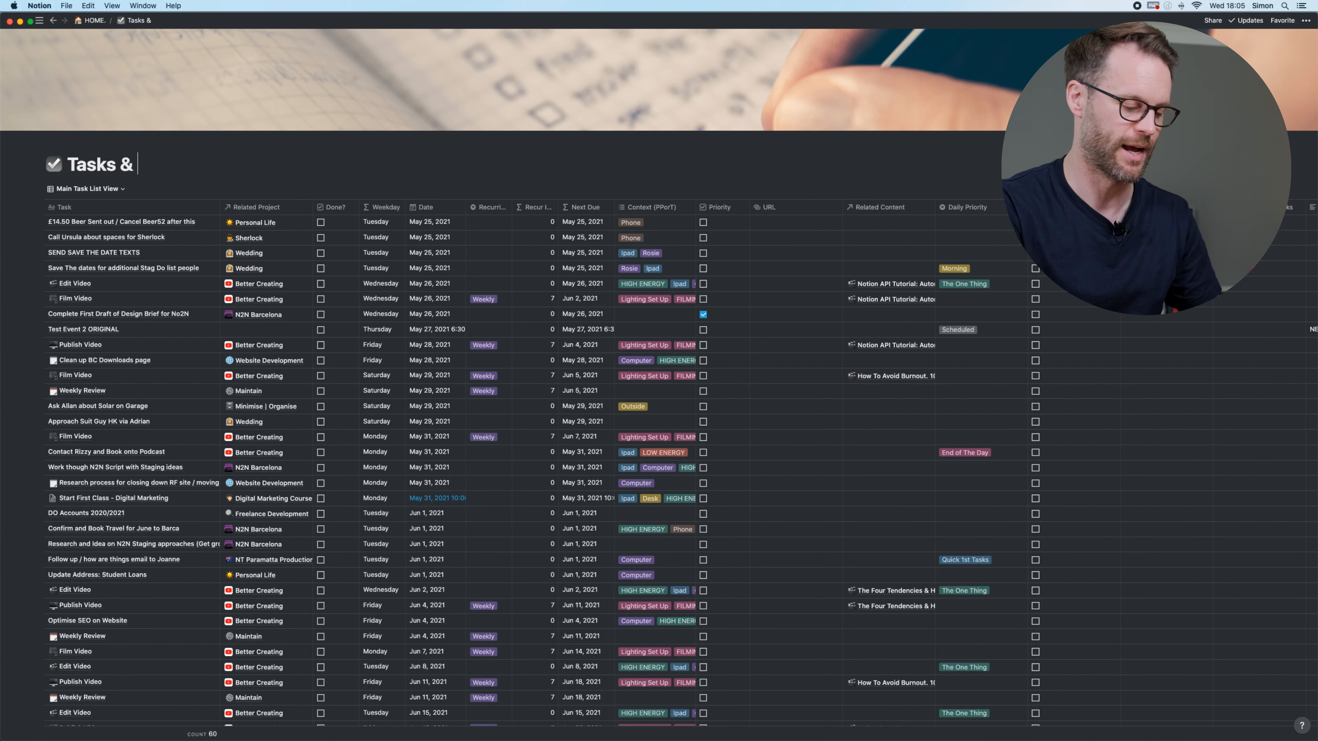
text(Eevent)
key(BackSpace)
key(BackSpace)
key(BackSpace)
key(BackSpace)
key(BackSpace)
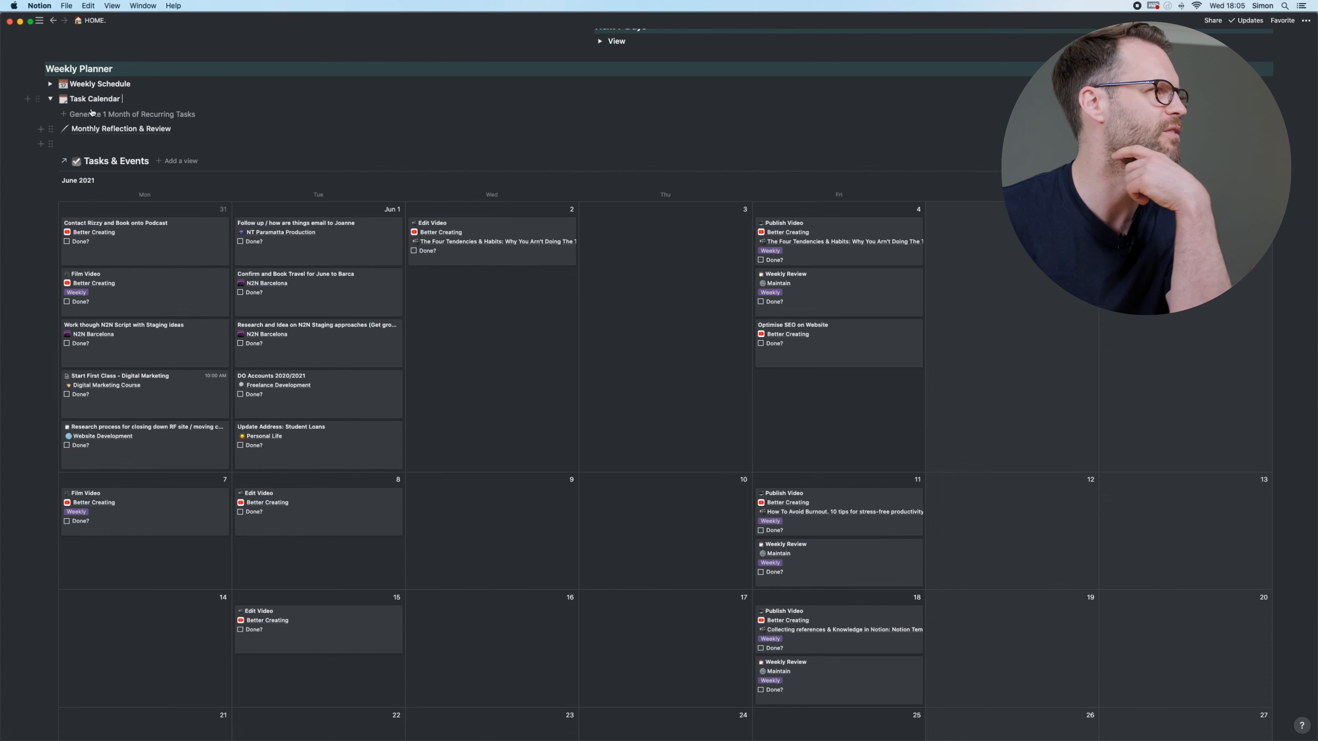
- Rename the Task Calendar toggle under Weekly Planner as Weekly Action Calendar
double_click(82, 99)
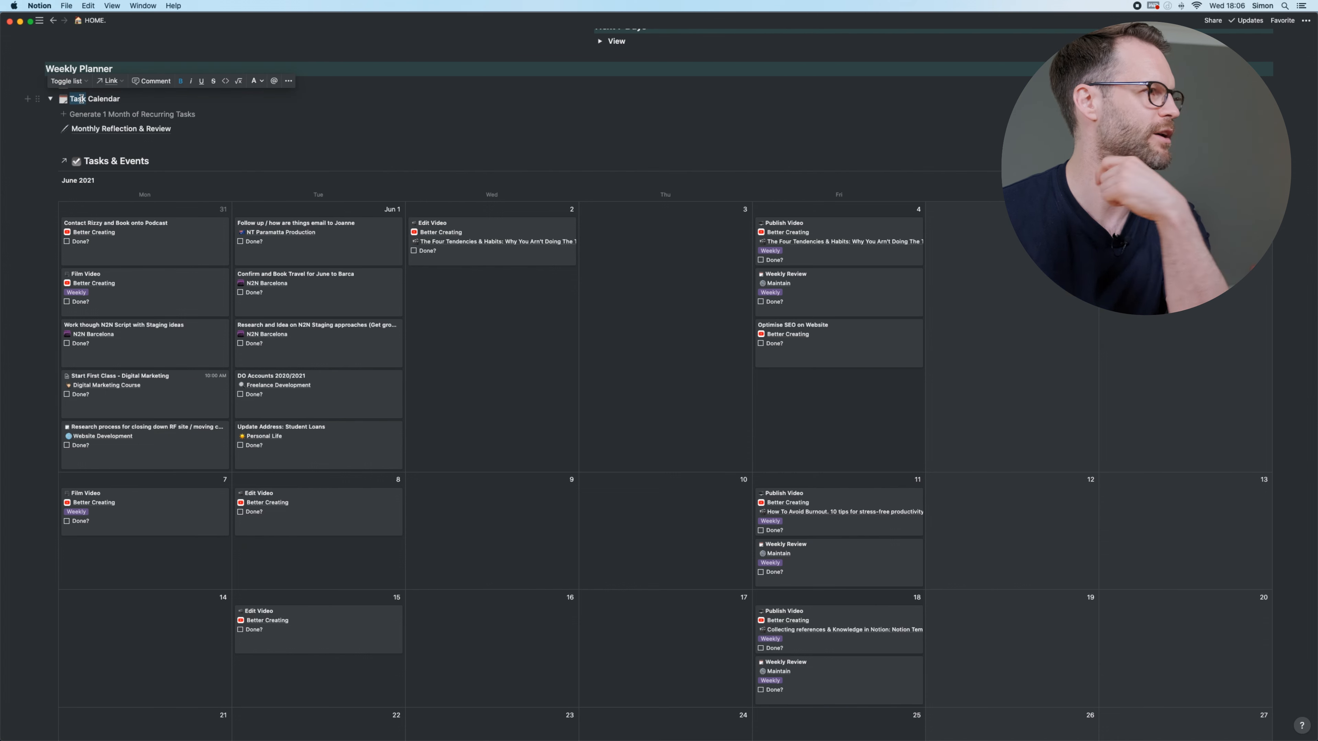
text(Action)
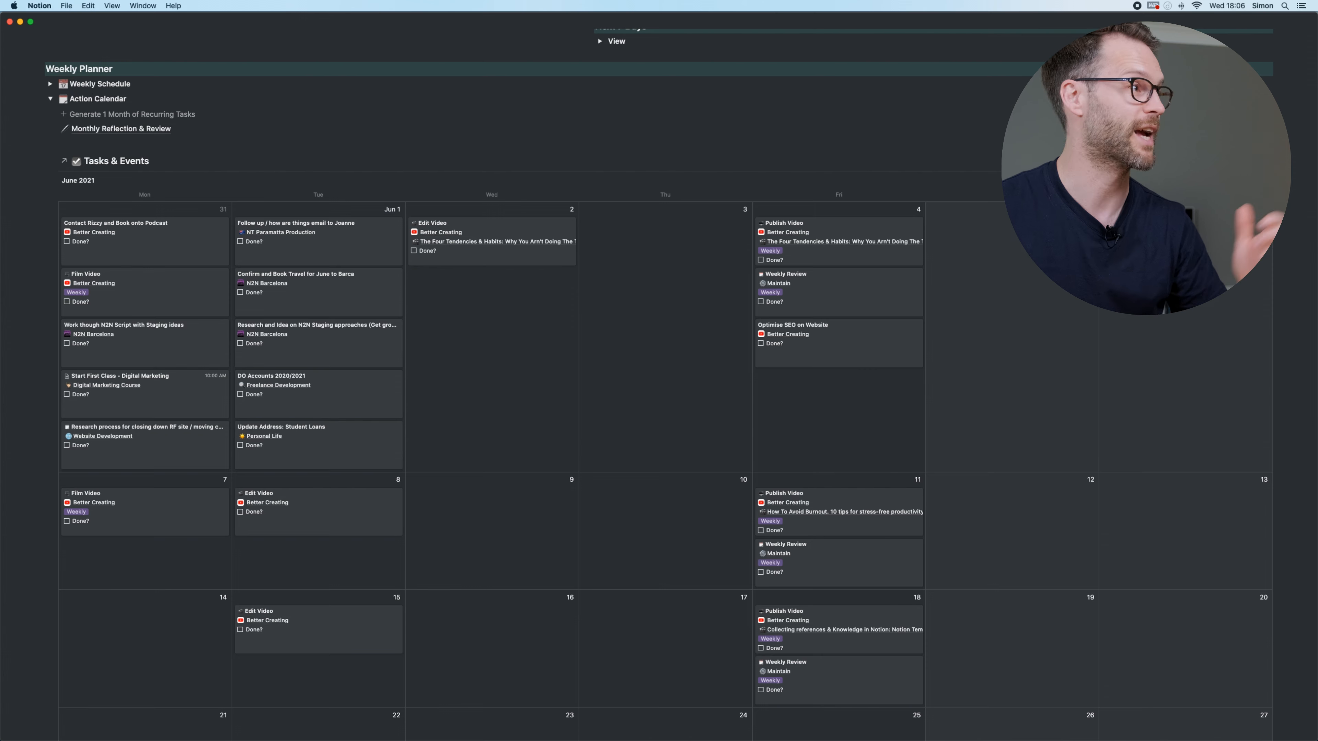
click(242, 96)
key(super+Left)
text(Weekly)
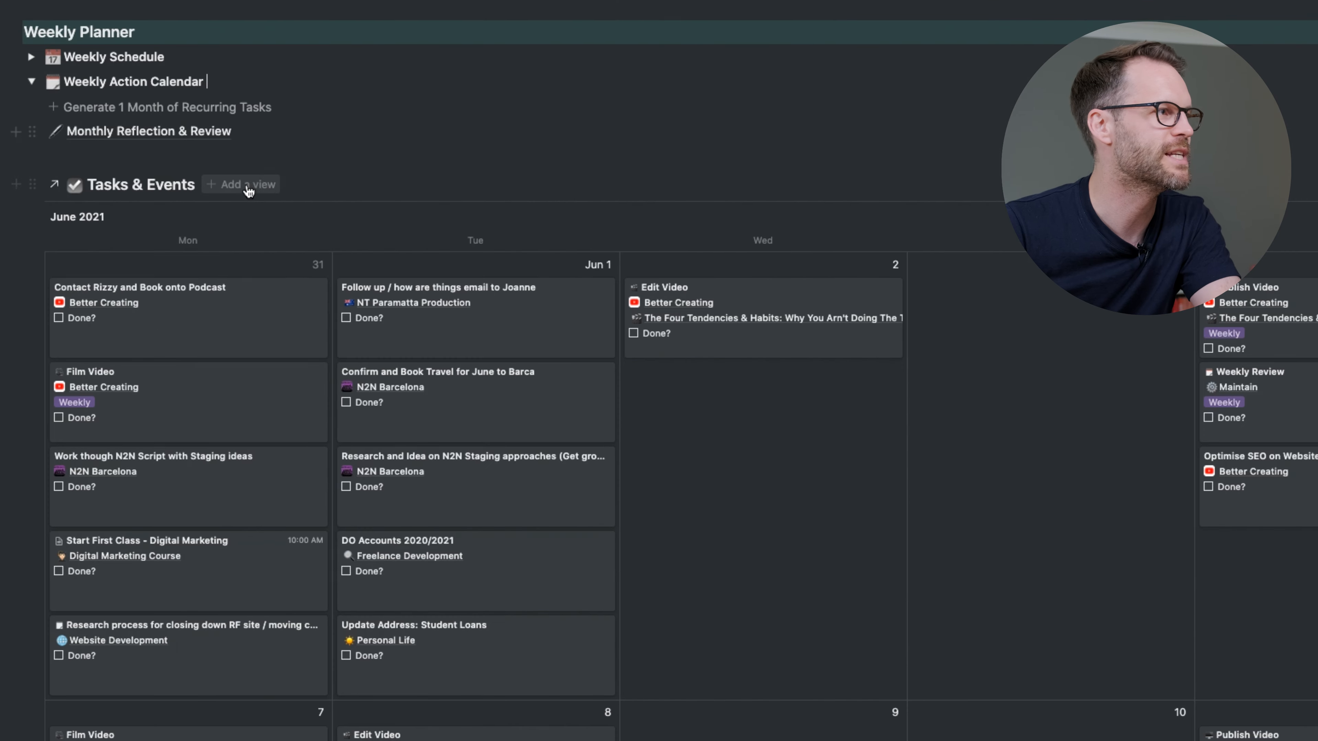
- Add a second calendar view to the Tasks & Events database under Weekly Action Calendar and name it Events Calendar
click(259, 195)
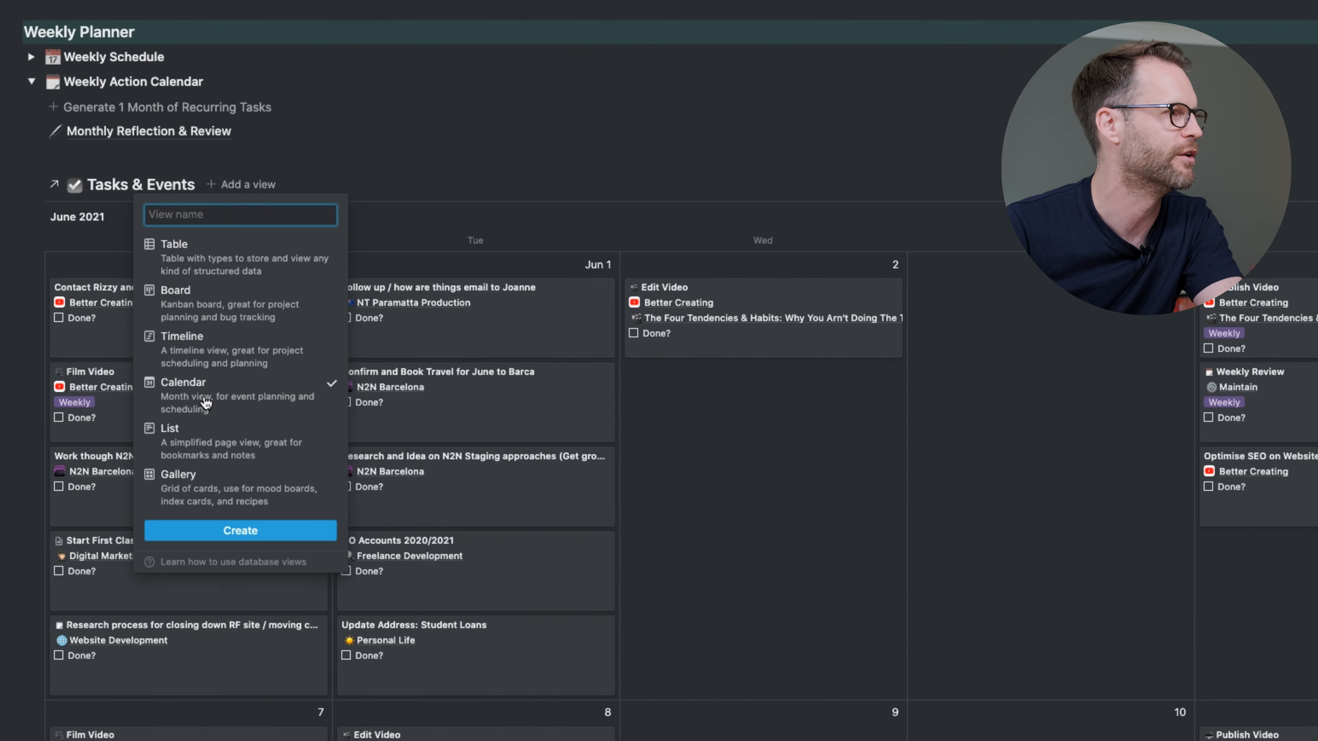
click(236, 388)
click(240, 532)
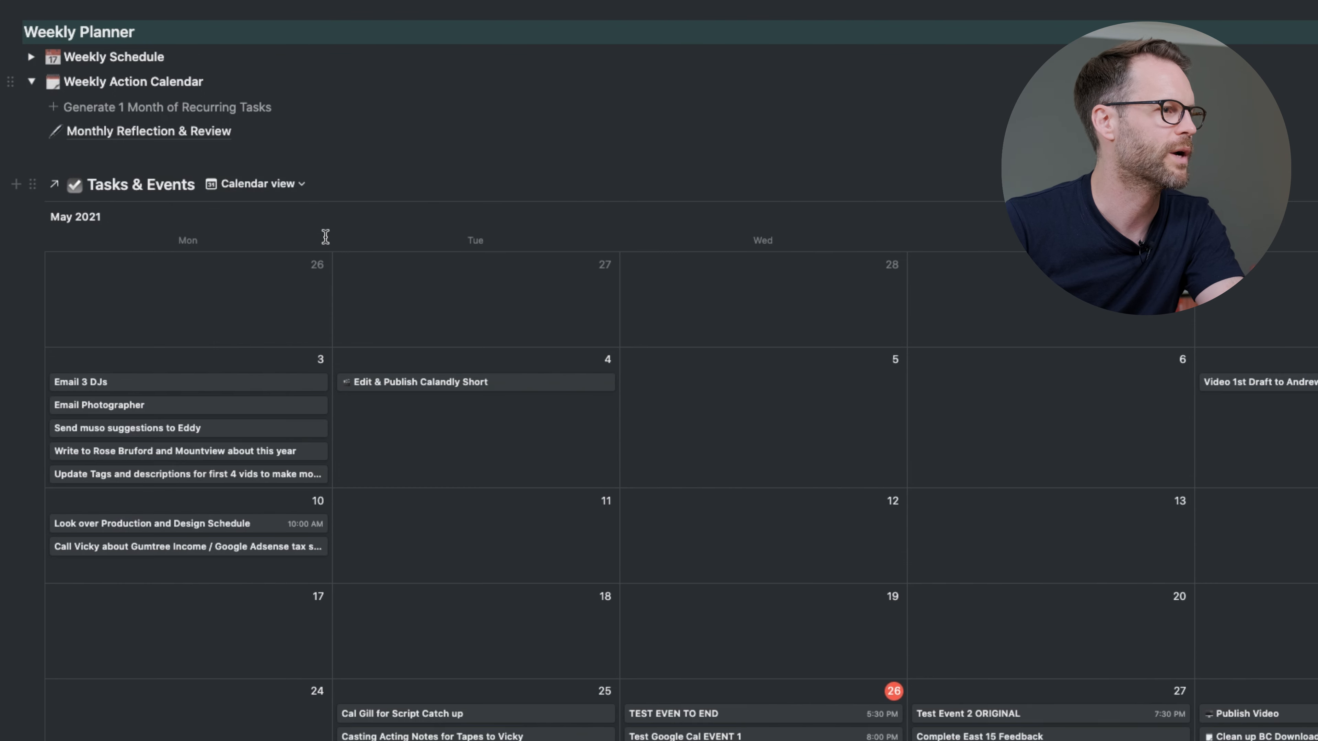
click(298, 189)
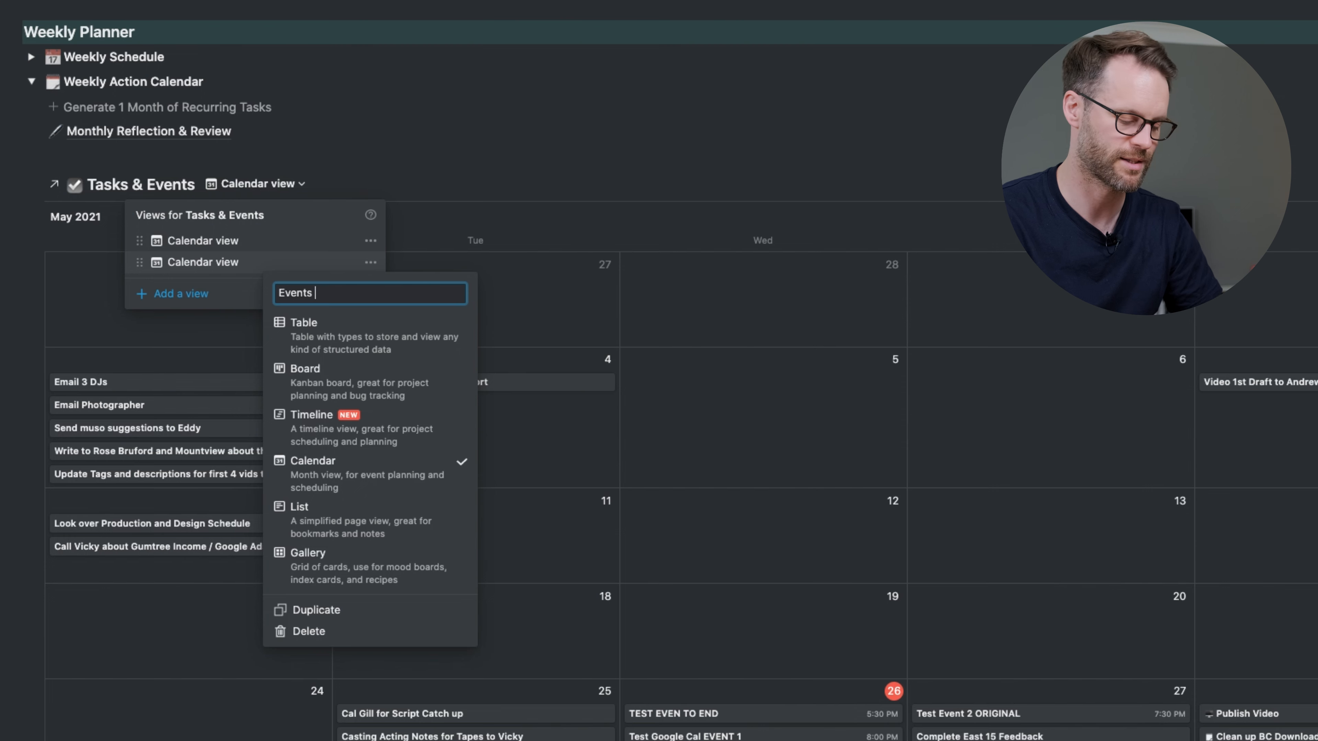
text(Calendar)
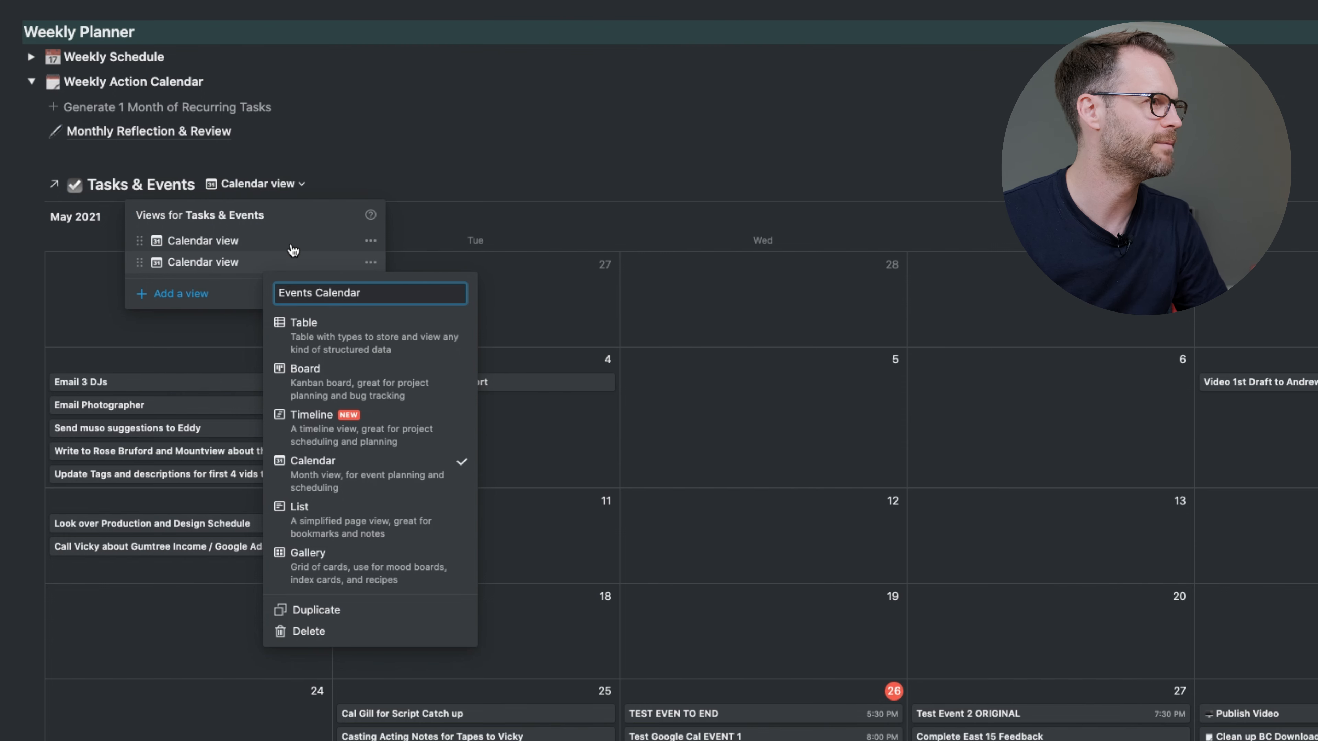
key(Return)
- Rename the original calendar view of Tasks & Events as Task Calendar
click(370, 241)
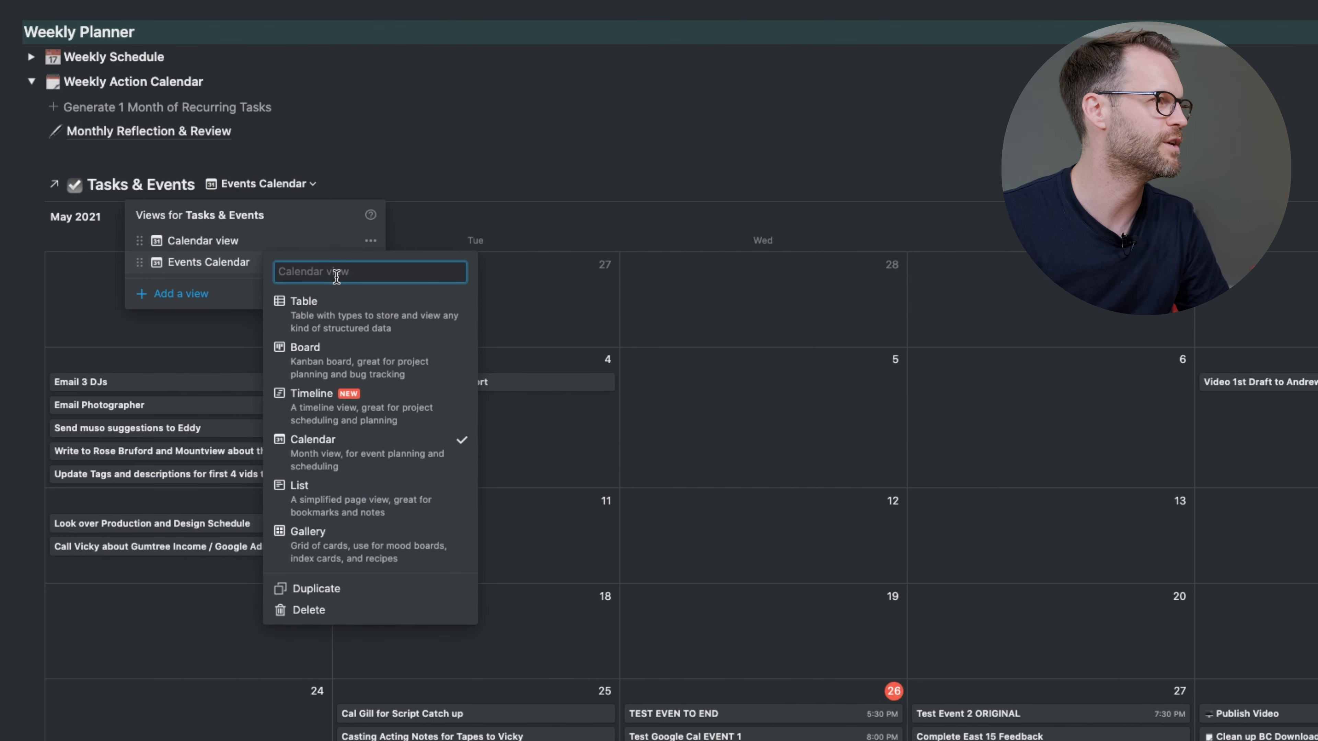
text(Task Cal)
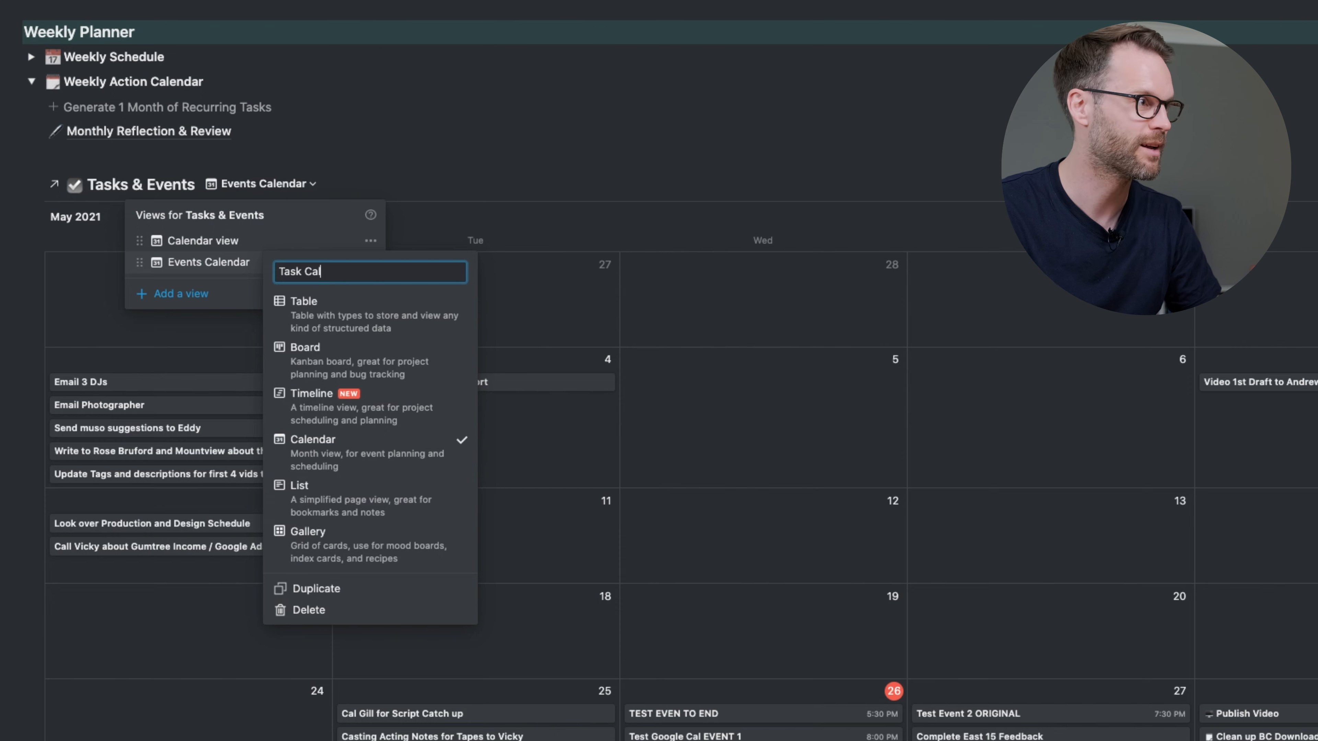
text(endar)
key(Return)
- Add a third calendar view to Tasks & Events under Weekly Action Calendar and name it All Actions Calendar
click(189, 295)
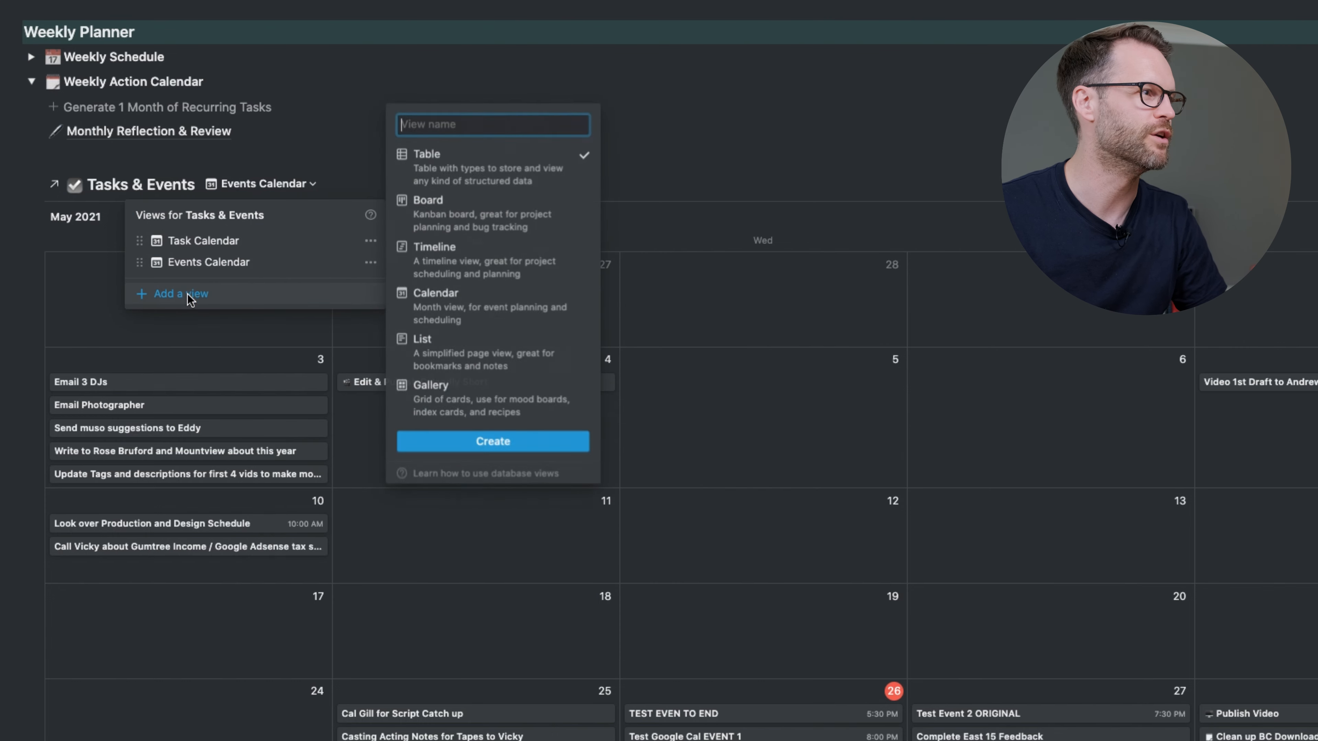
text(All )
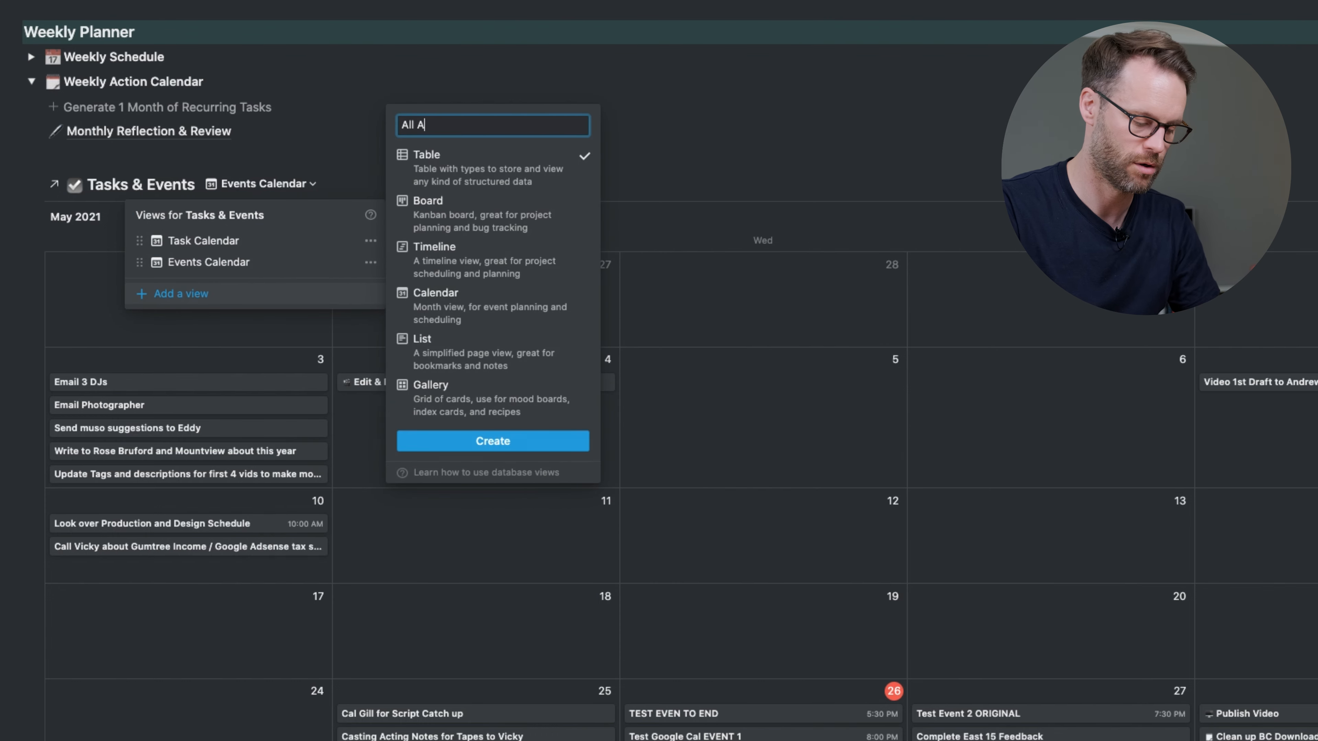
text(Actions Calendar)
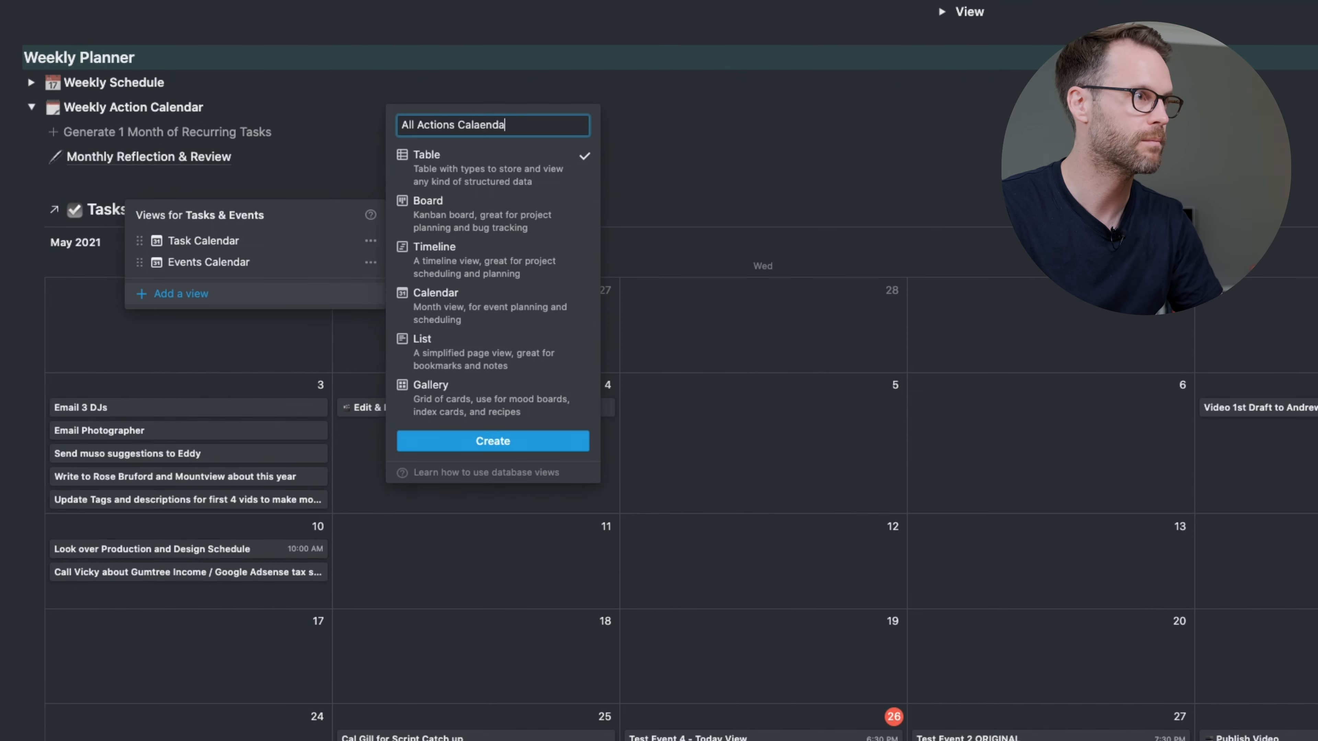
click(503, 408)
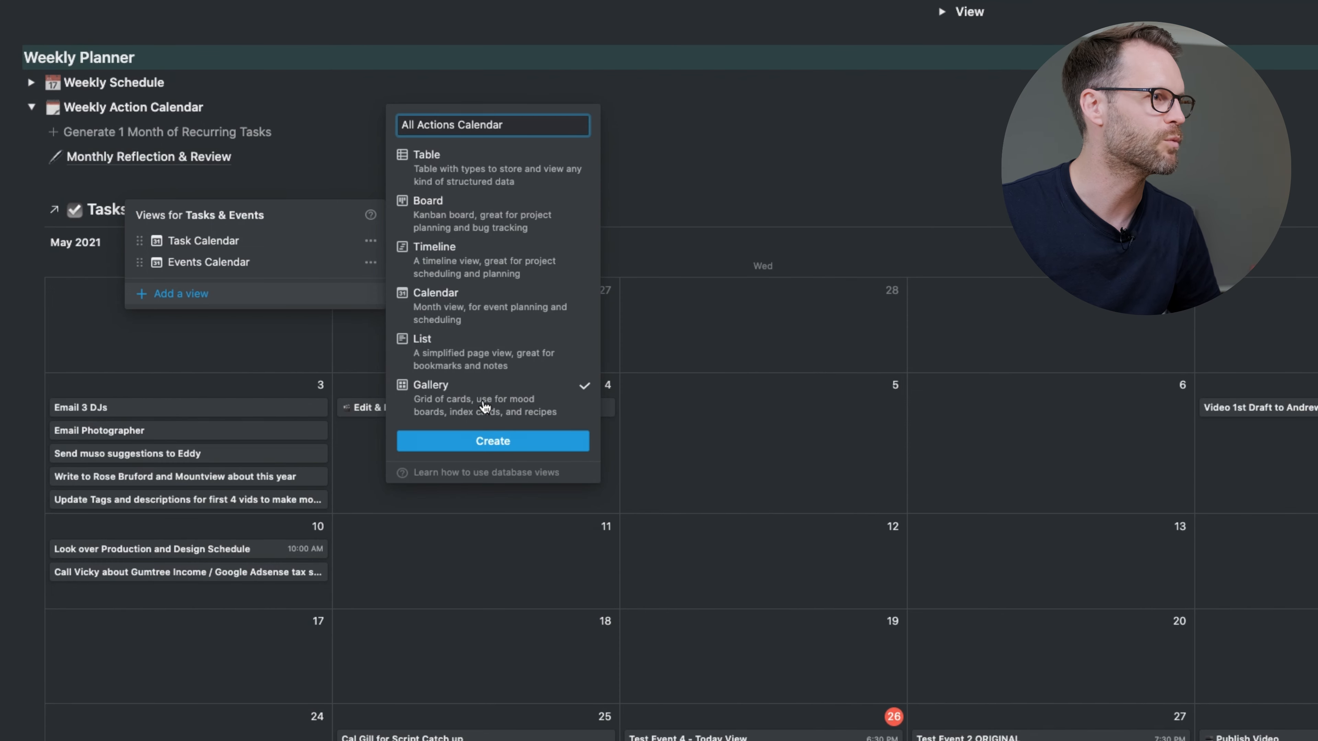
- Switch Tasks & Events to the Task Calendar view and add a second filter on the Calendar Event property
click(200, 177)
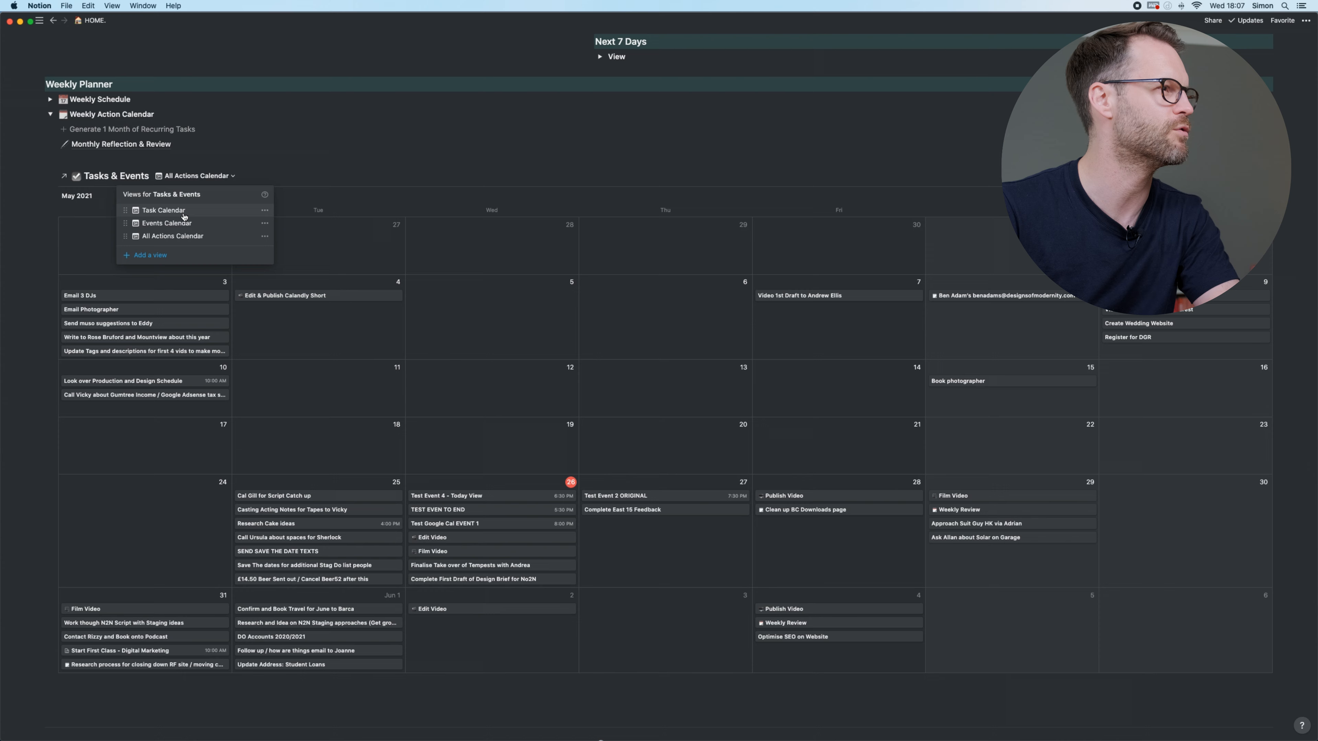
click(184, 211)
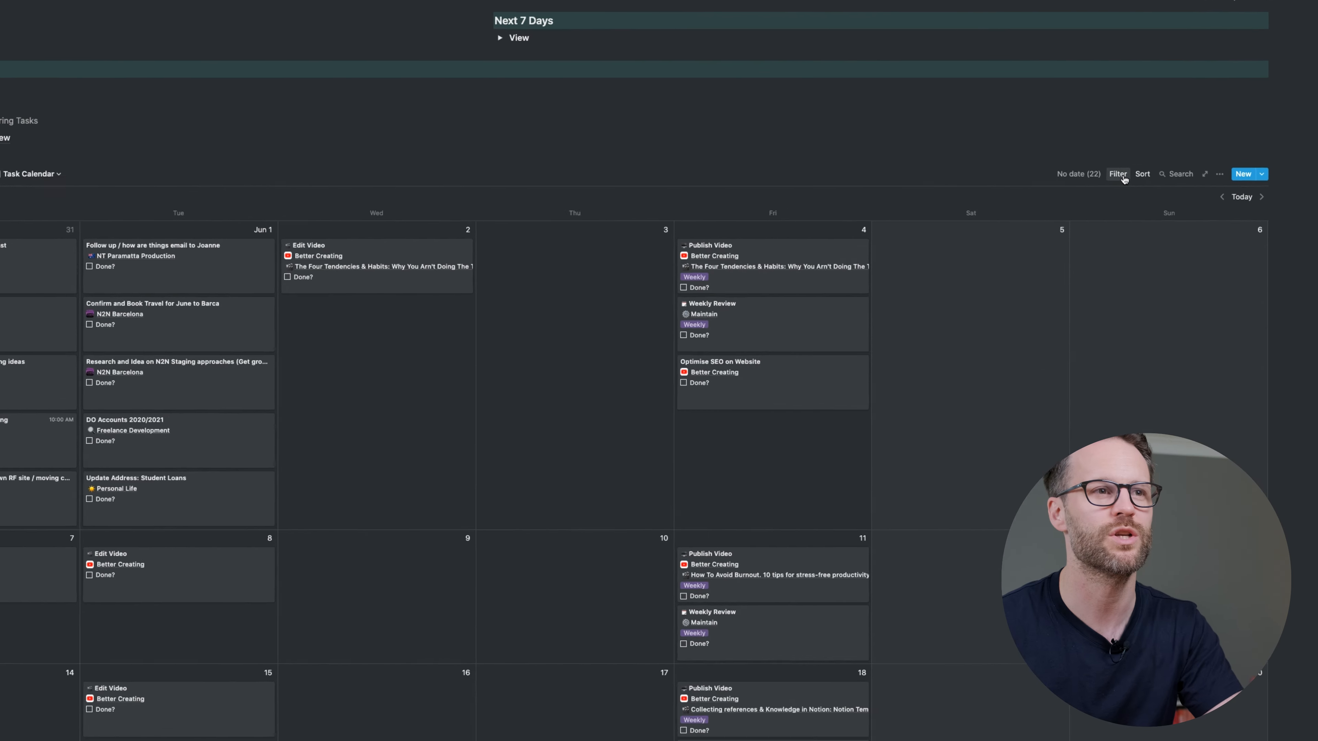
click(1142, 176)
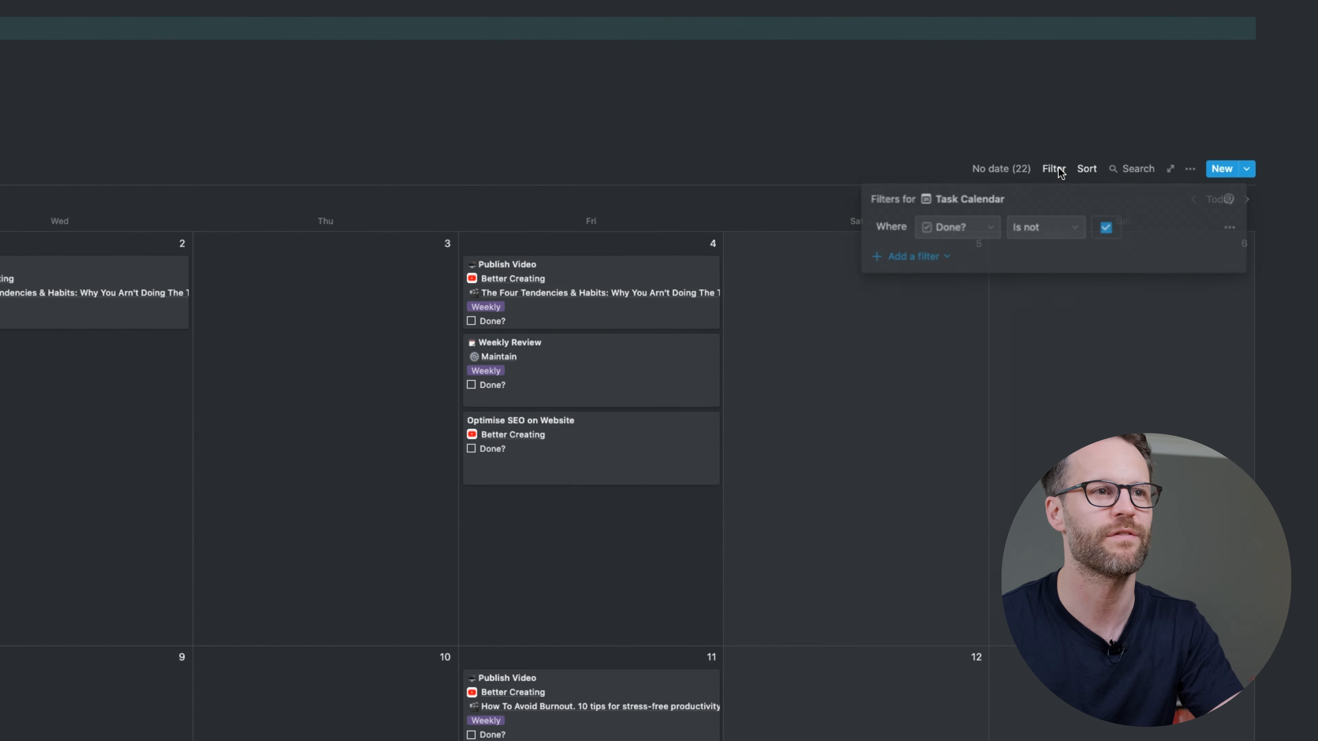
click(916, 255)
click(925, 280)
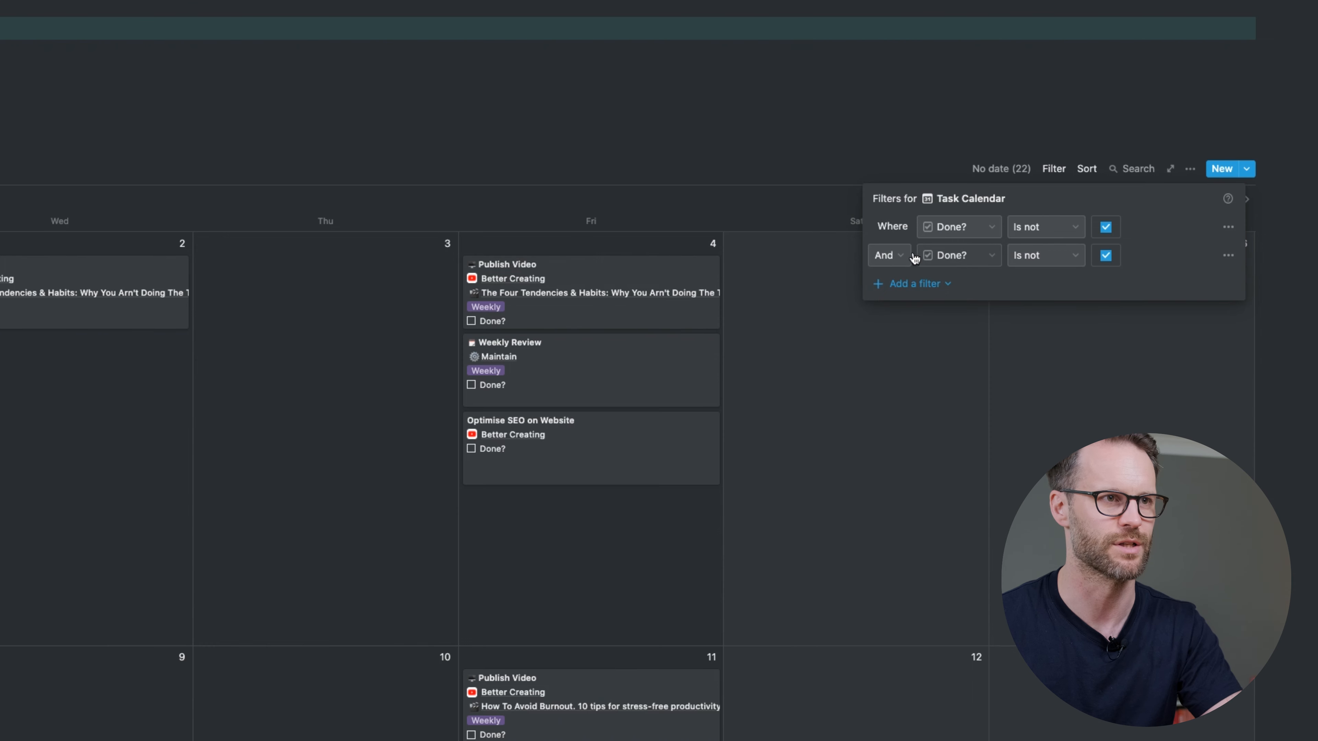
click(965, 255)
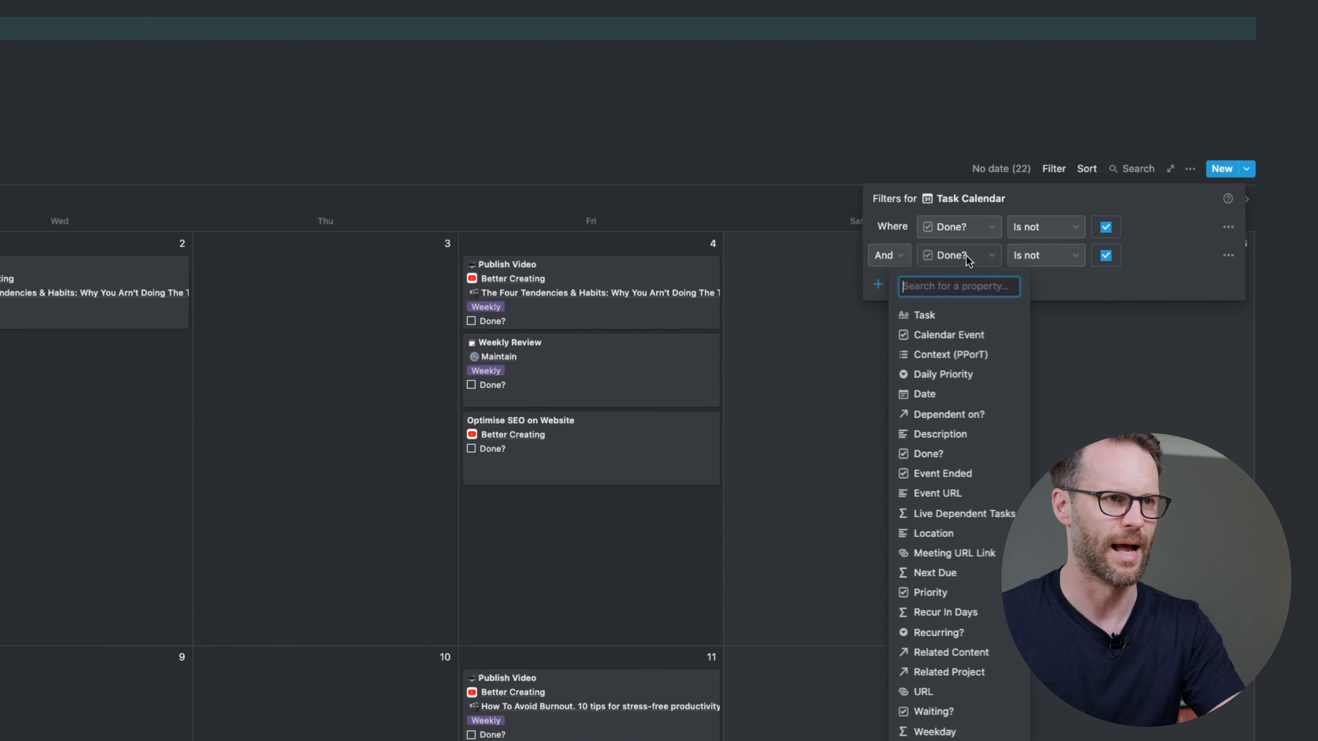
click(1014, 333)
click(978, 319)
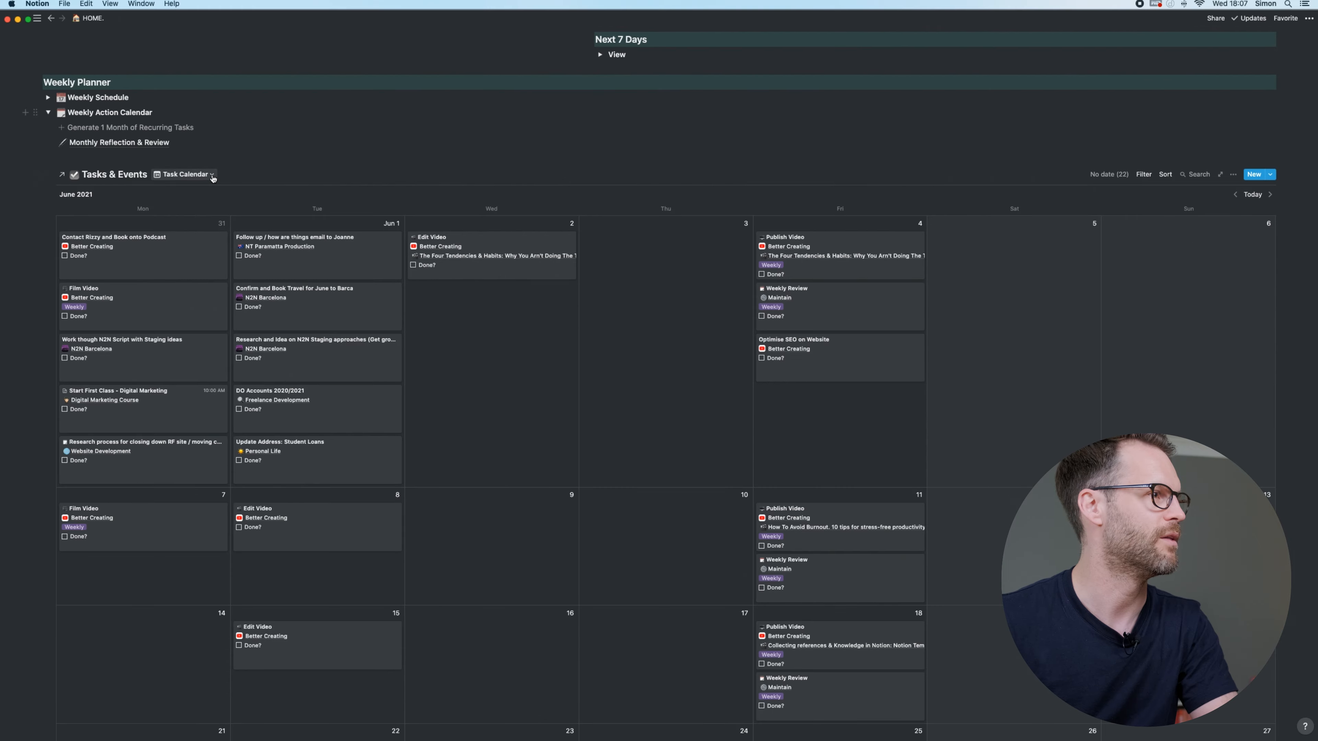
- Switch to the Events Calendar view and filter it to entries where Done? is unchecked
click(210, 178)
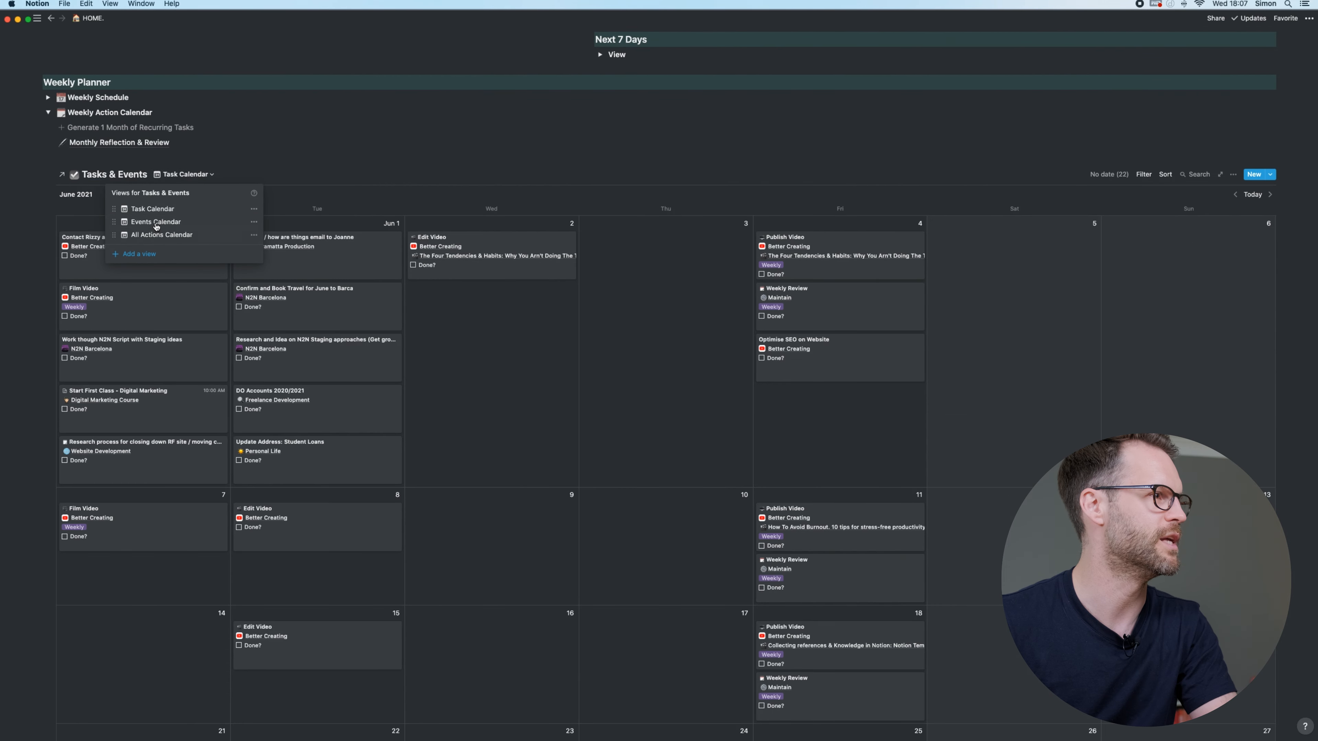
click(215, 208)
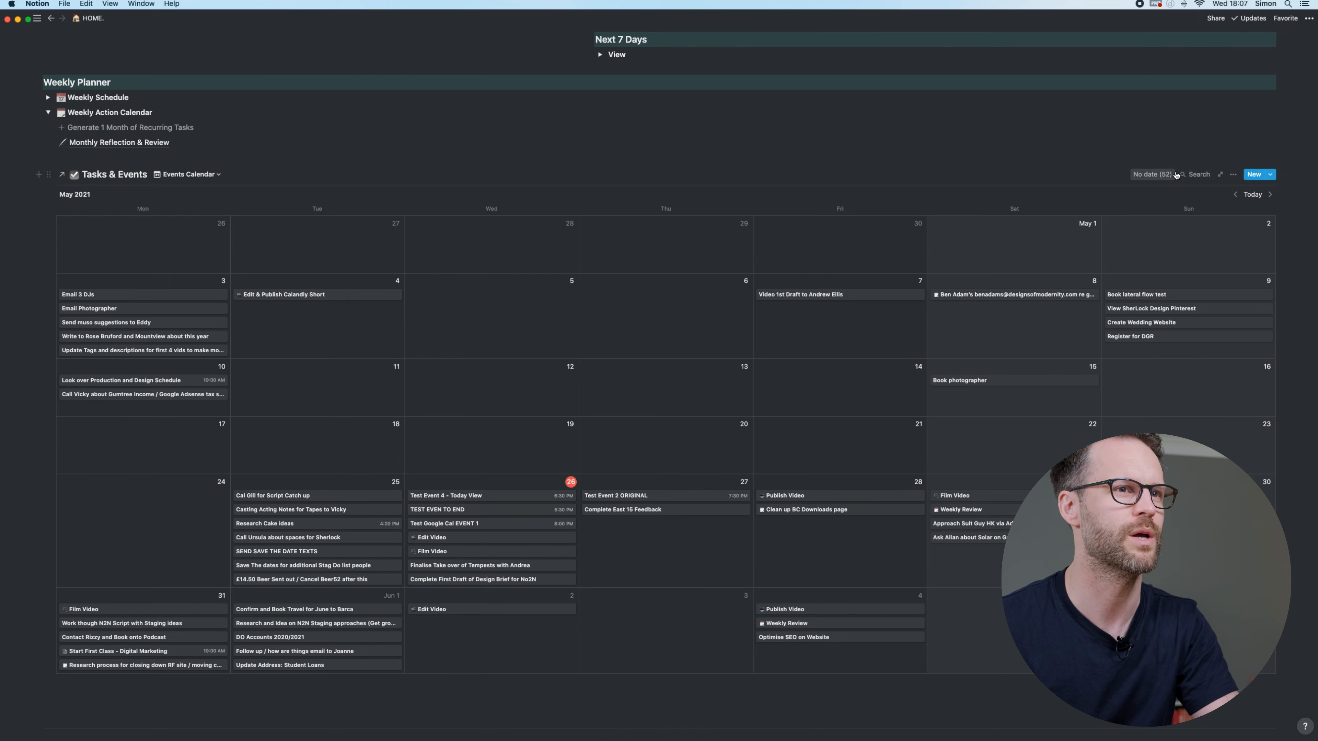
click(925, 186)
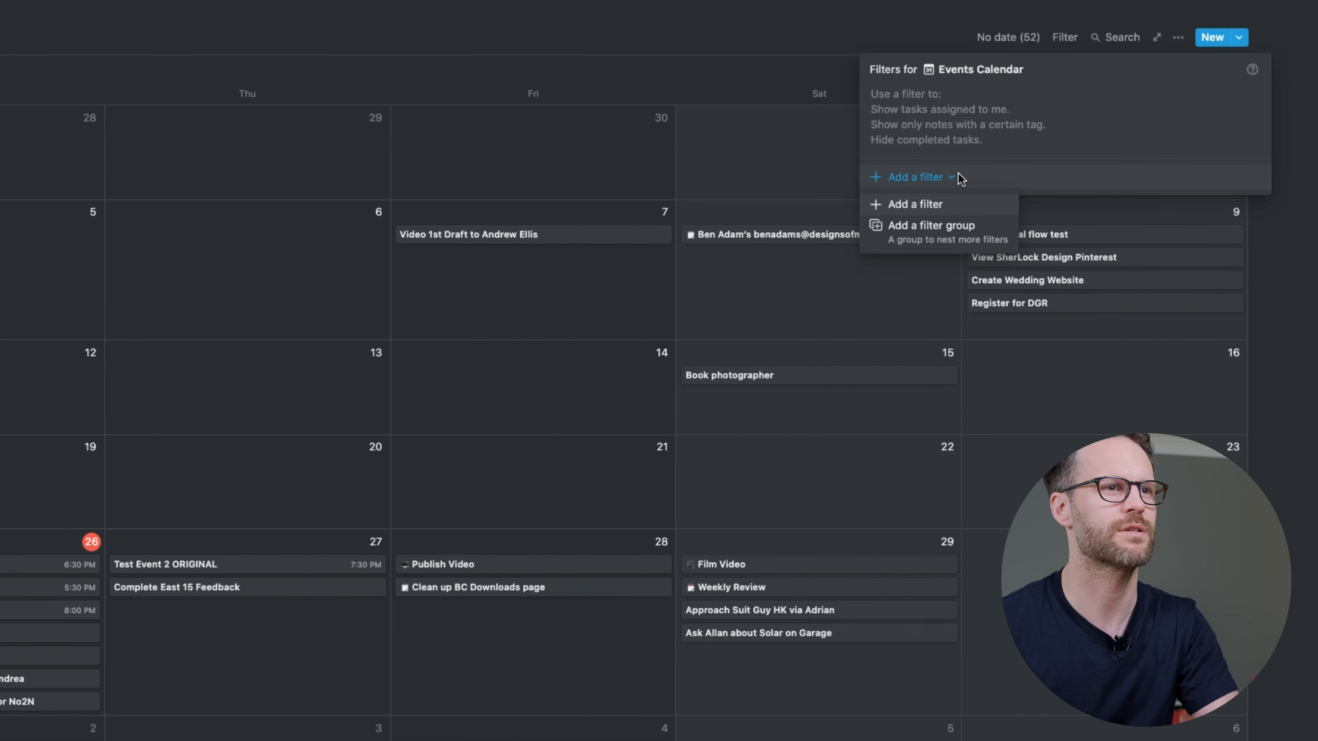
click(919, 204)
click(915, 130)
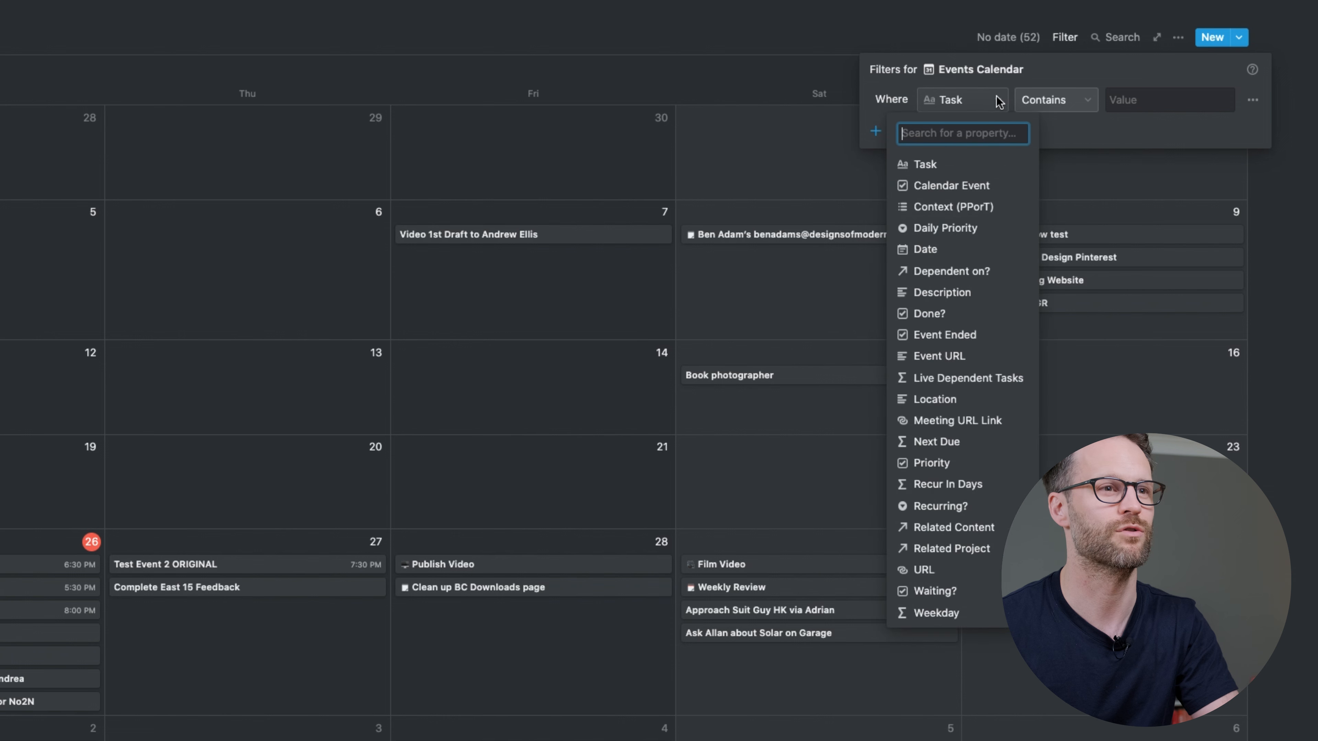
click(931, 314)
- Add a second Events Calendar filter requiring Calendar Event to be checked
click(929, 132)
click(926, 169)
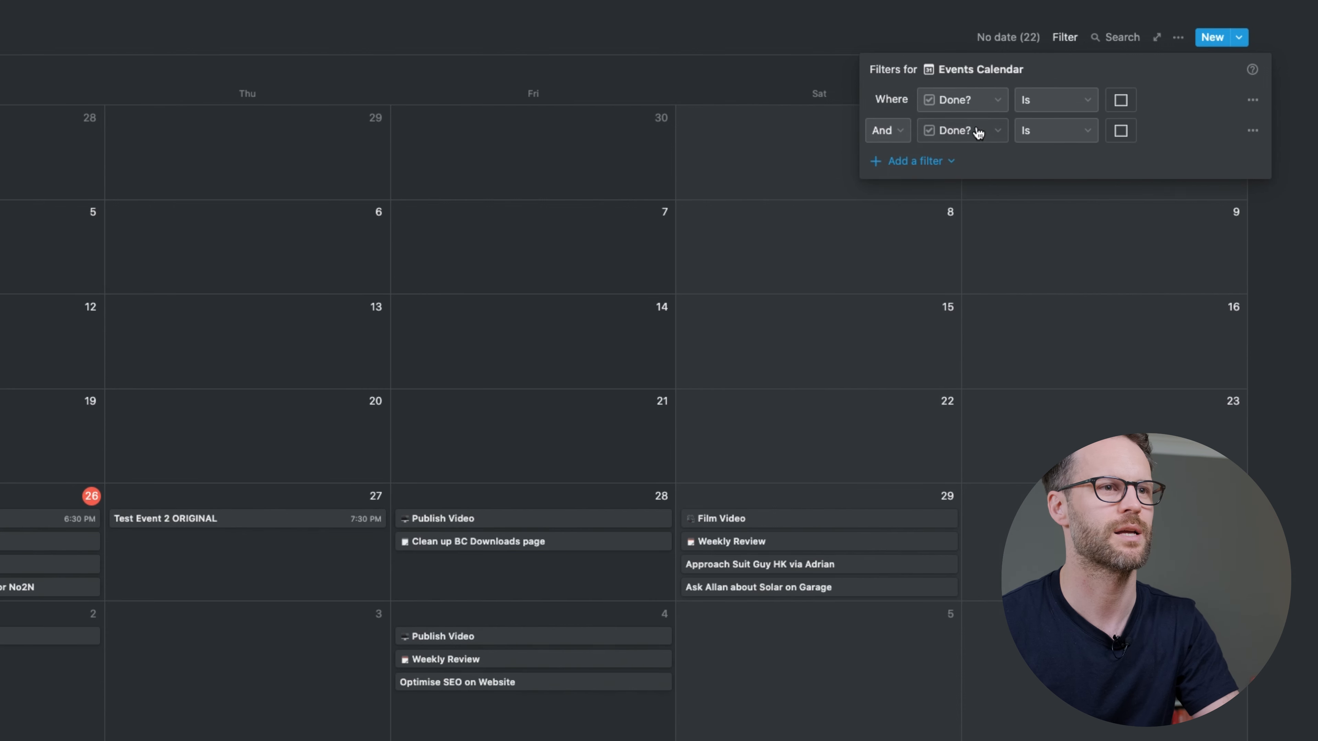
click(949, 130)
click(955, 217)
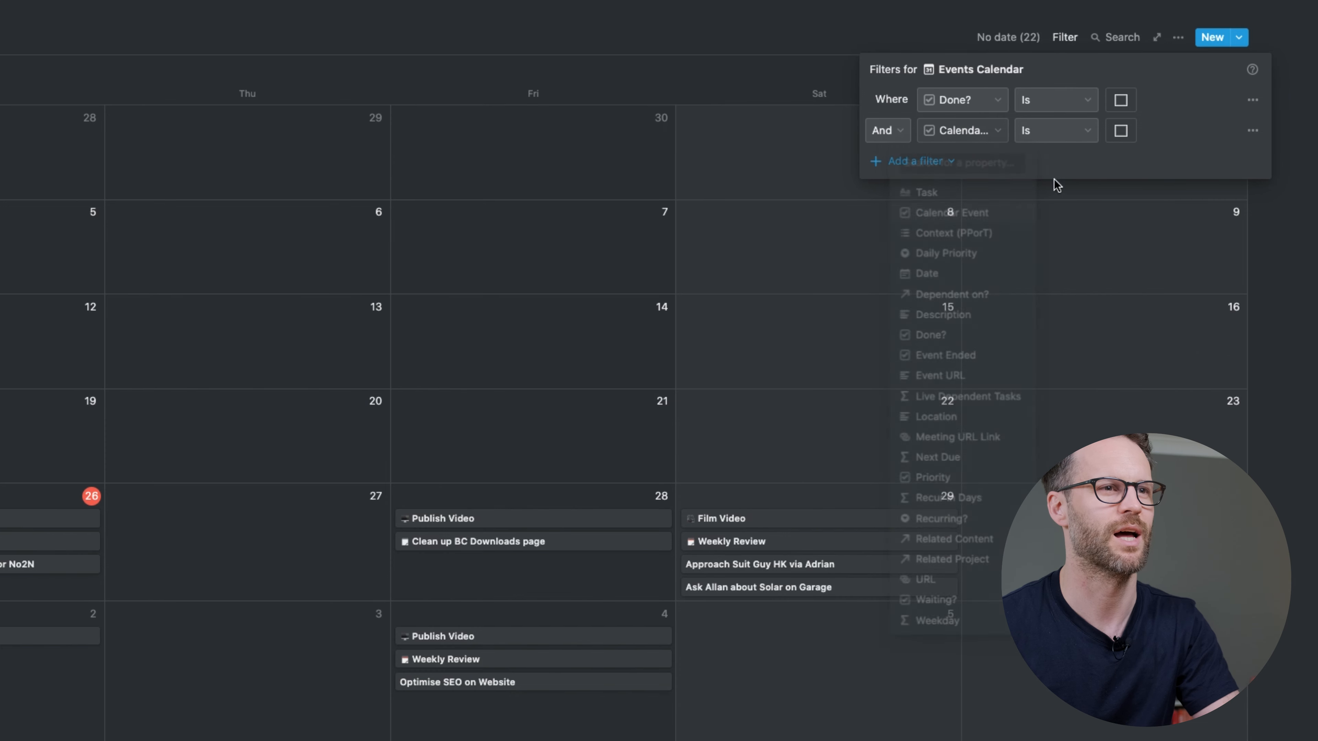
click(1122, 136)
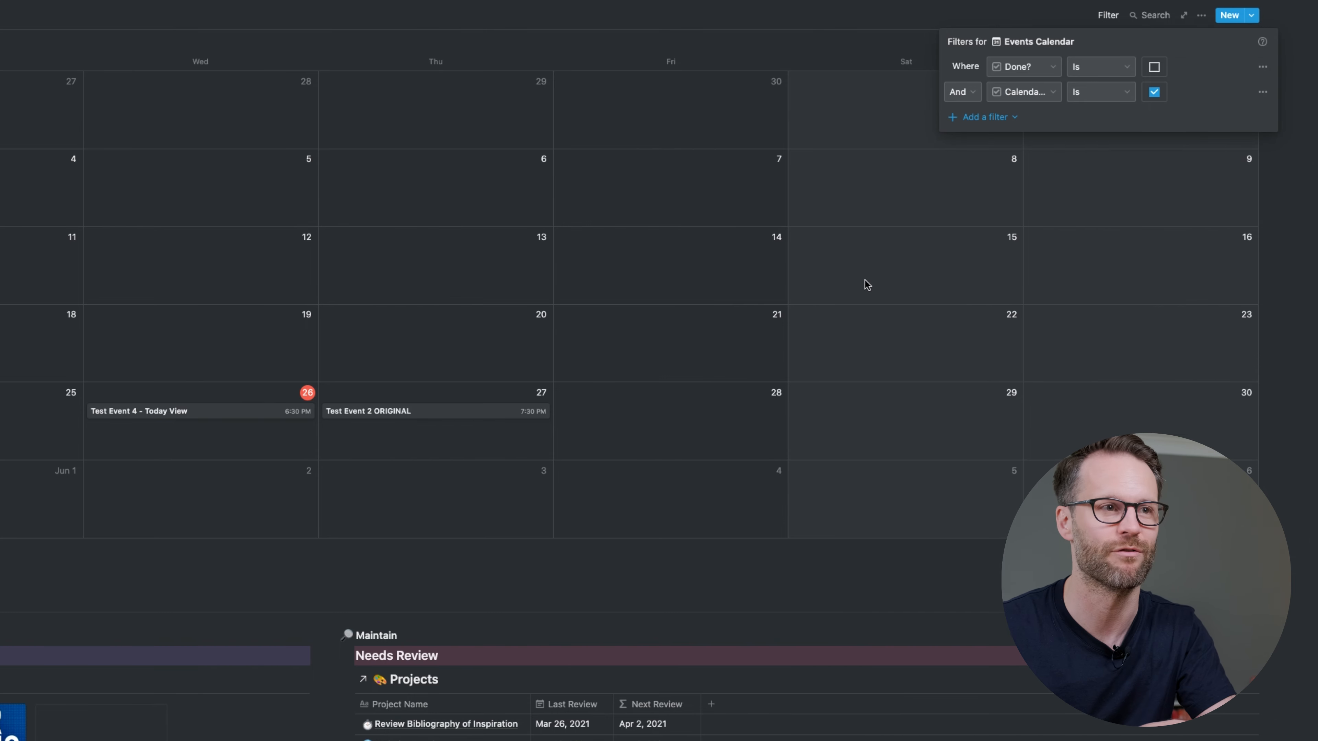
- Show the Location, Meeting URL Link, Description and Date properties on the Events Calendar cards
click(1173, 240)
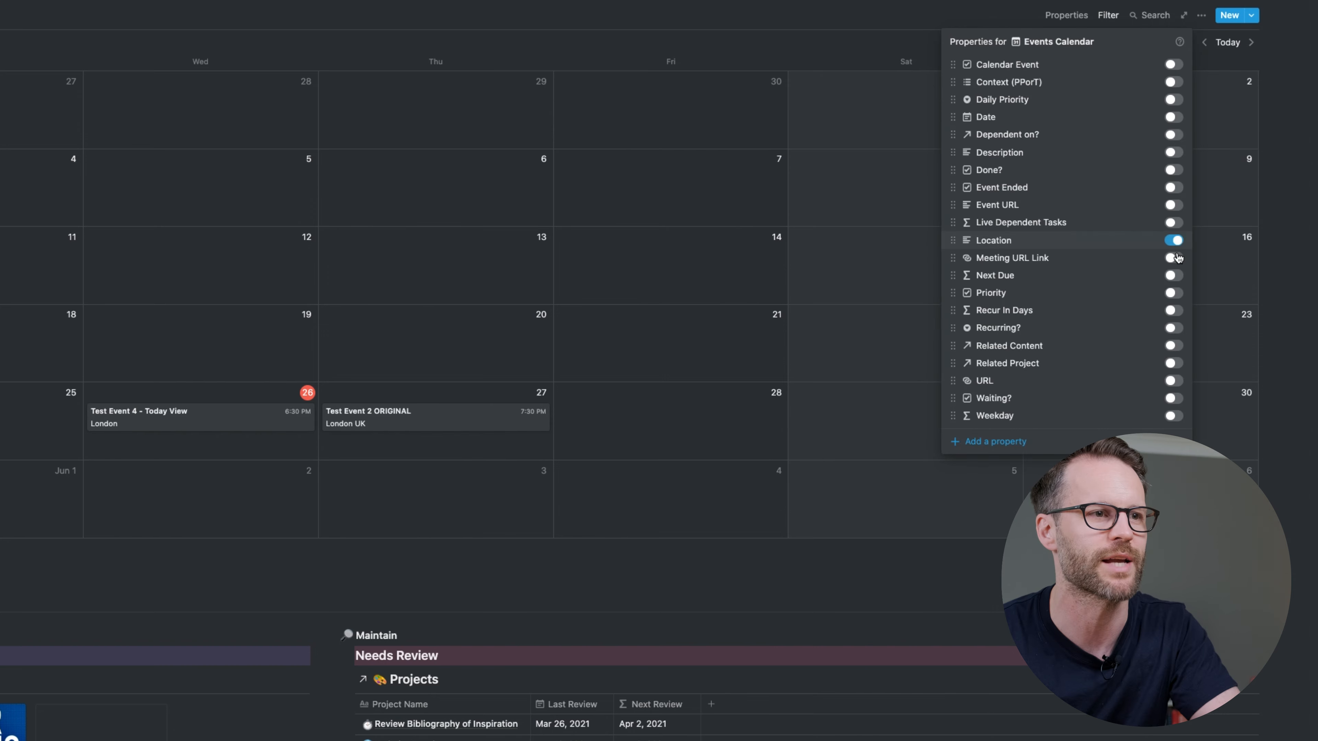
click(1174, 258)
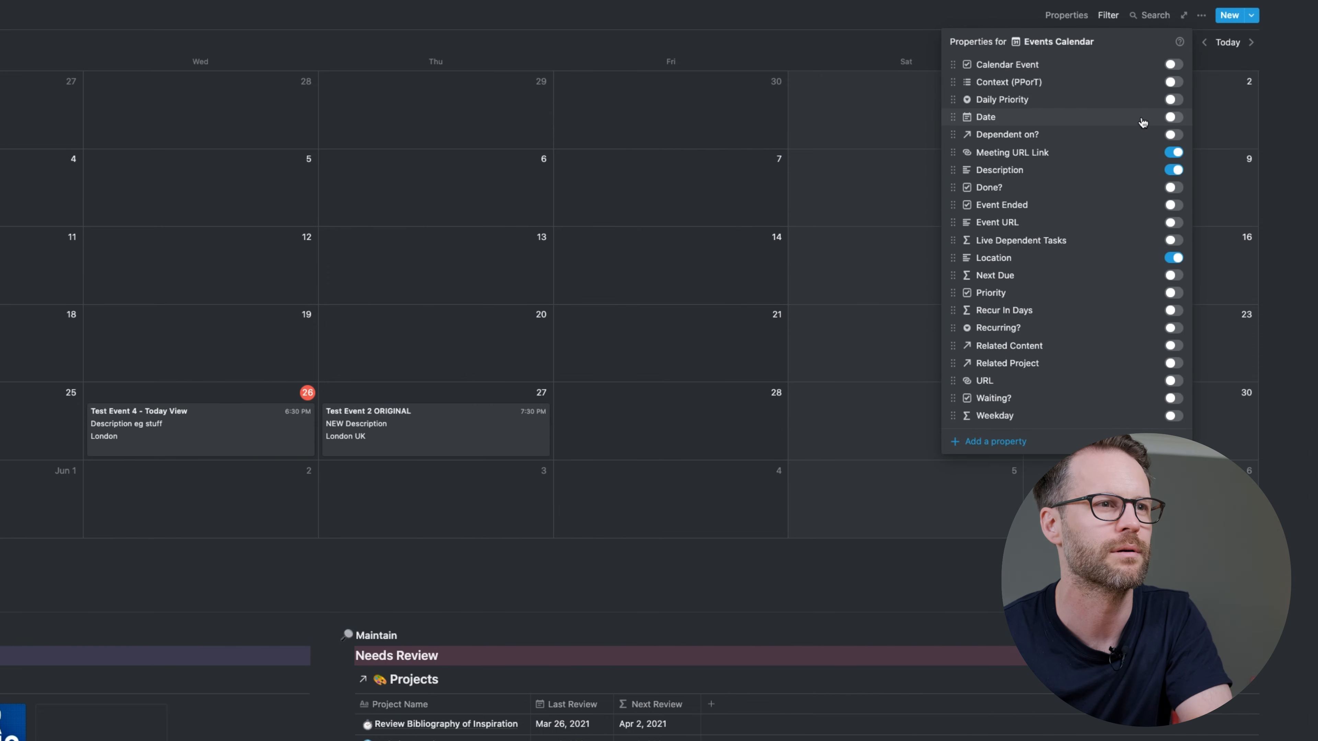
click(1174, 118)
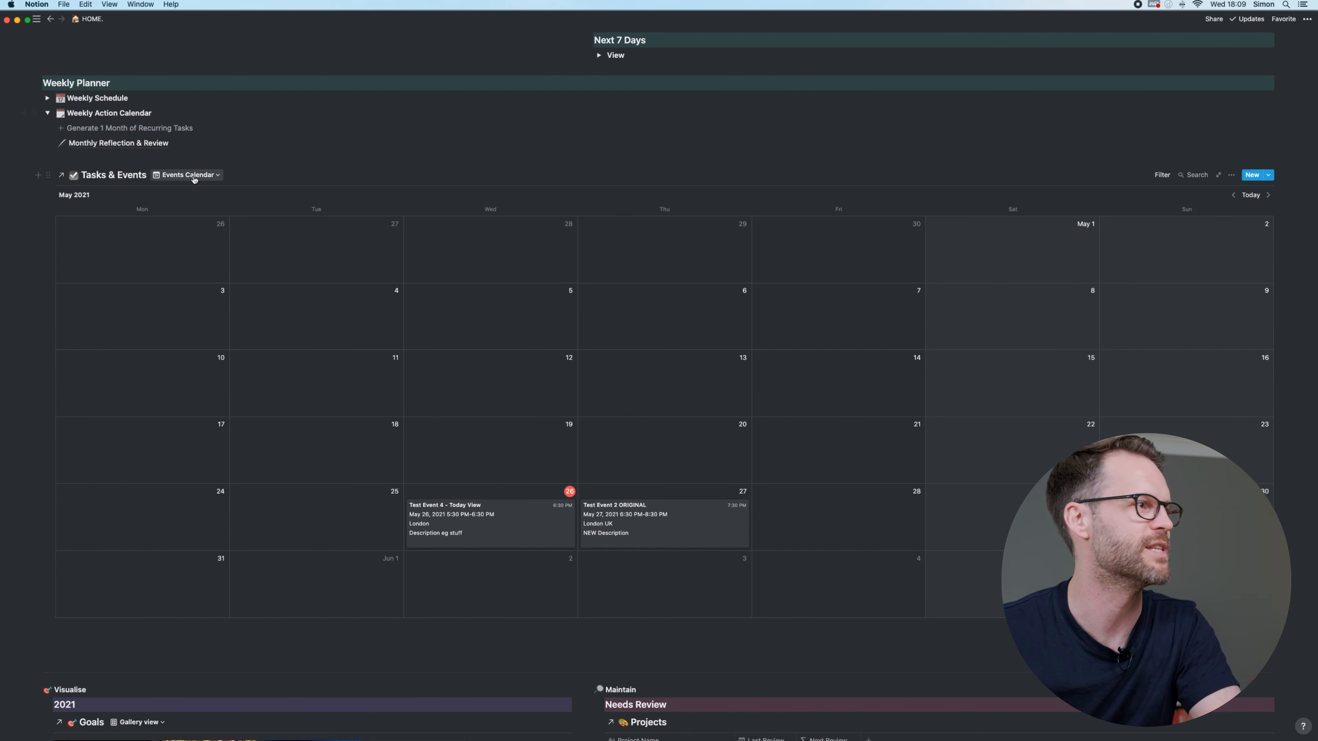
- Switch Tasks & Events to the All Actions Calendar view and open its property display settings
key(Escape)
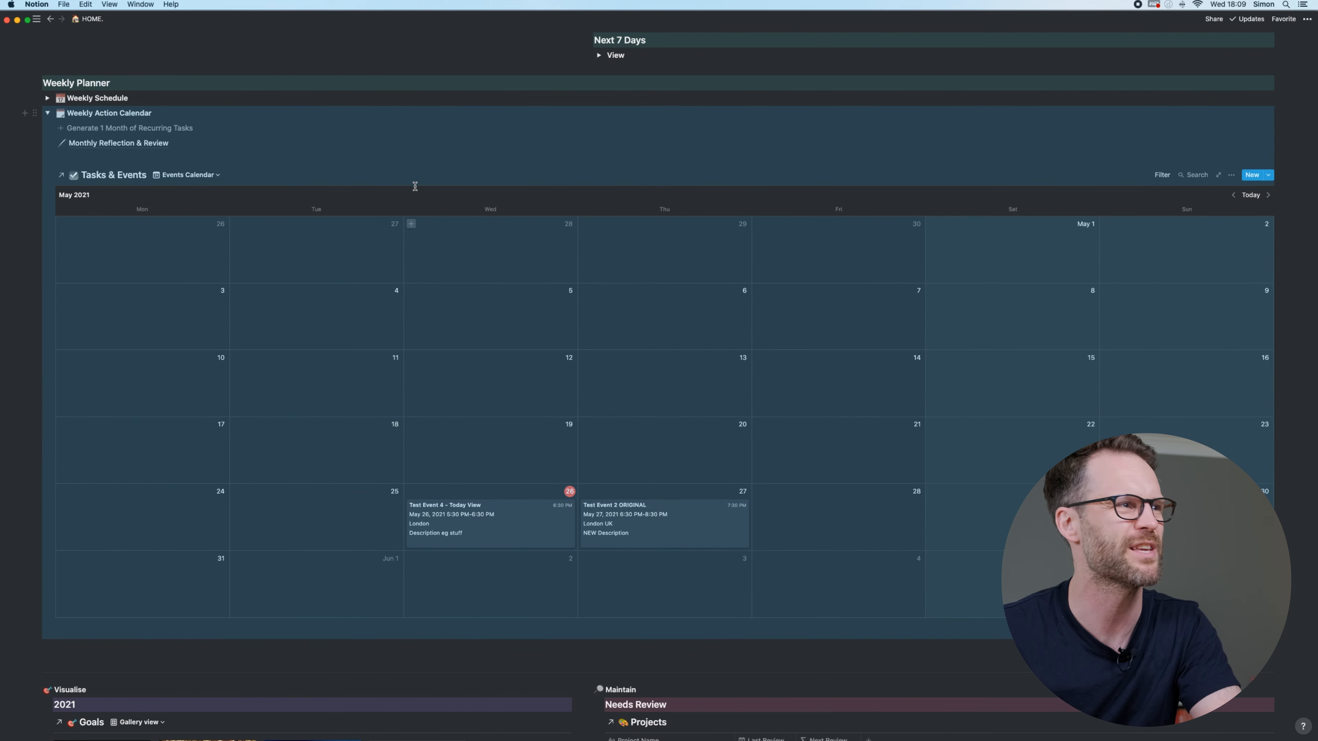
click(395, 151)
click(210, 180)
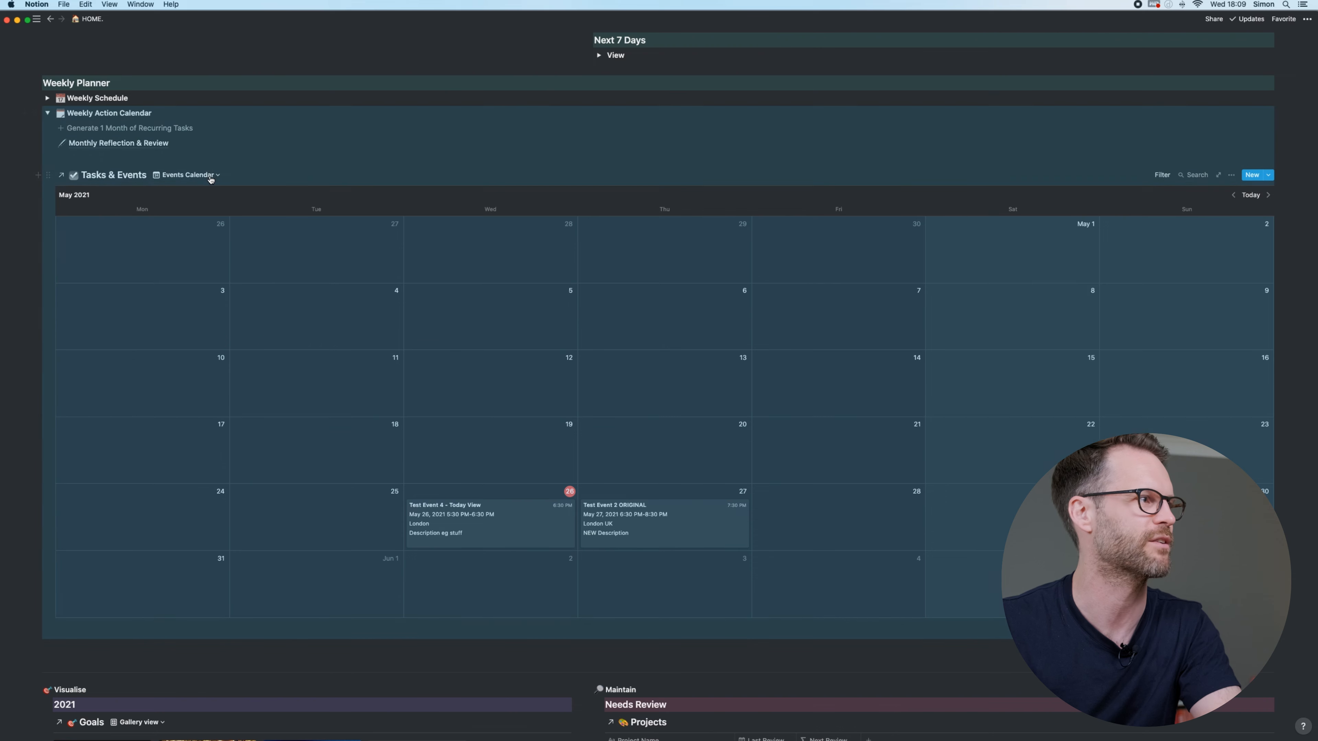
click(210, 180)
click(179, 237)
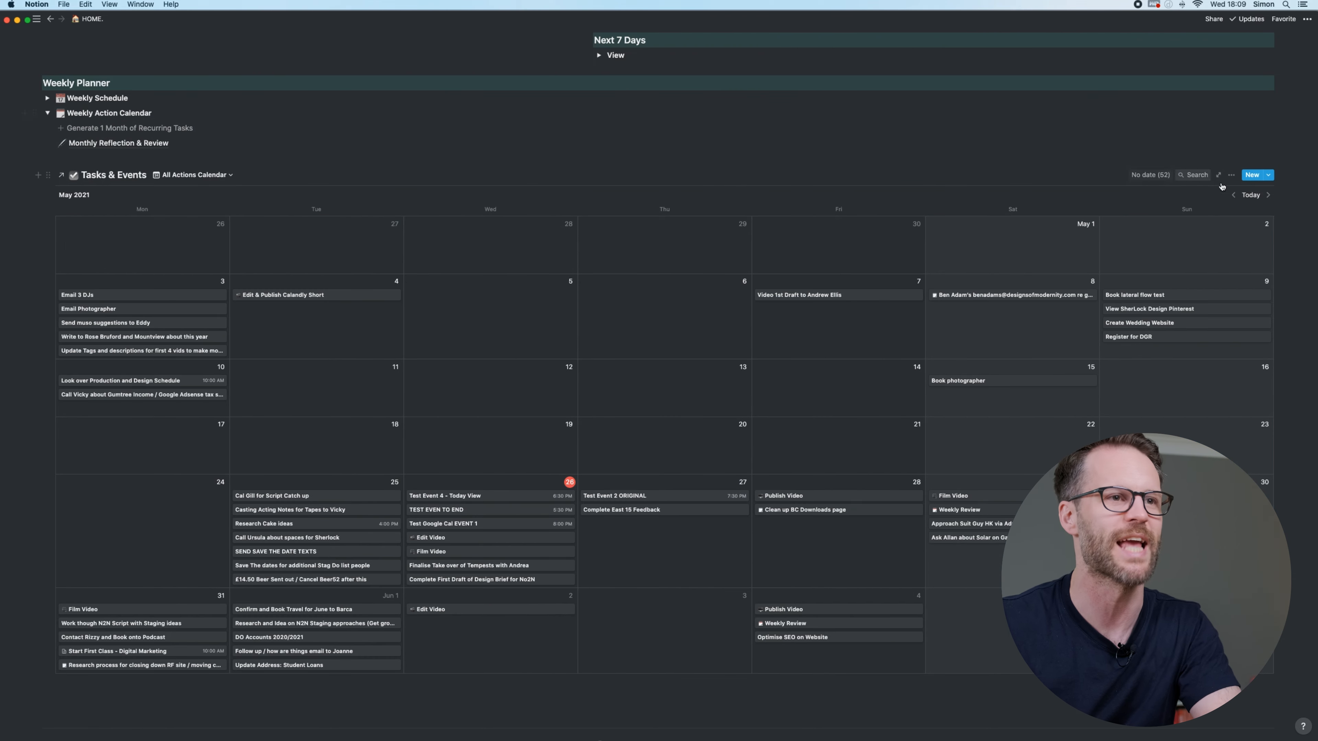
click(1231, 175)
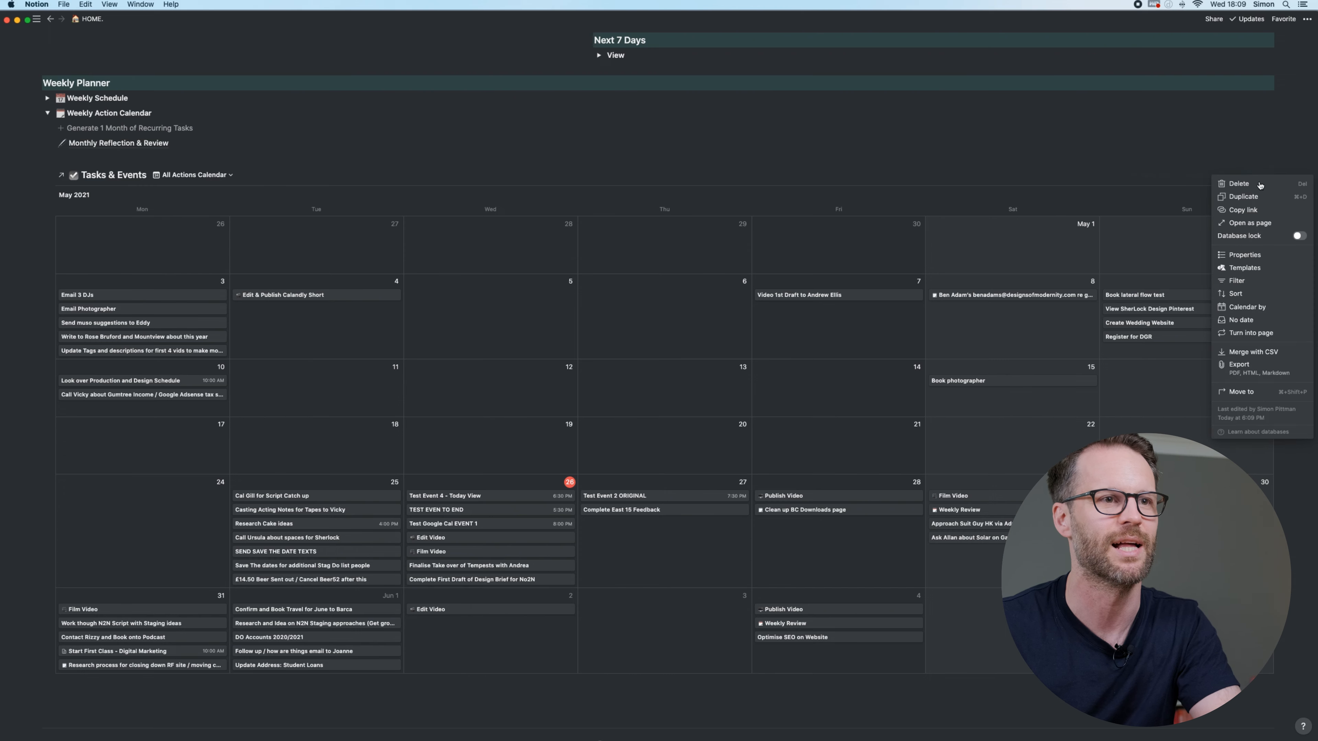
click(1253, 257)
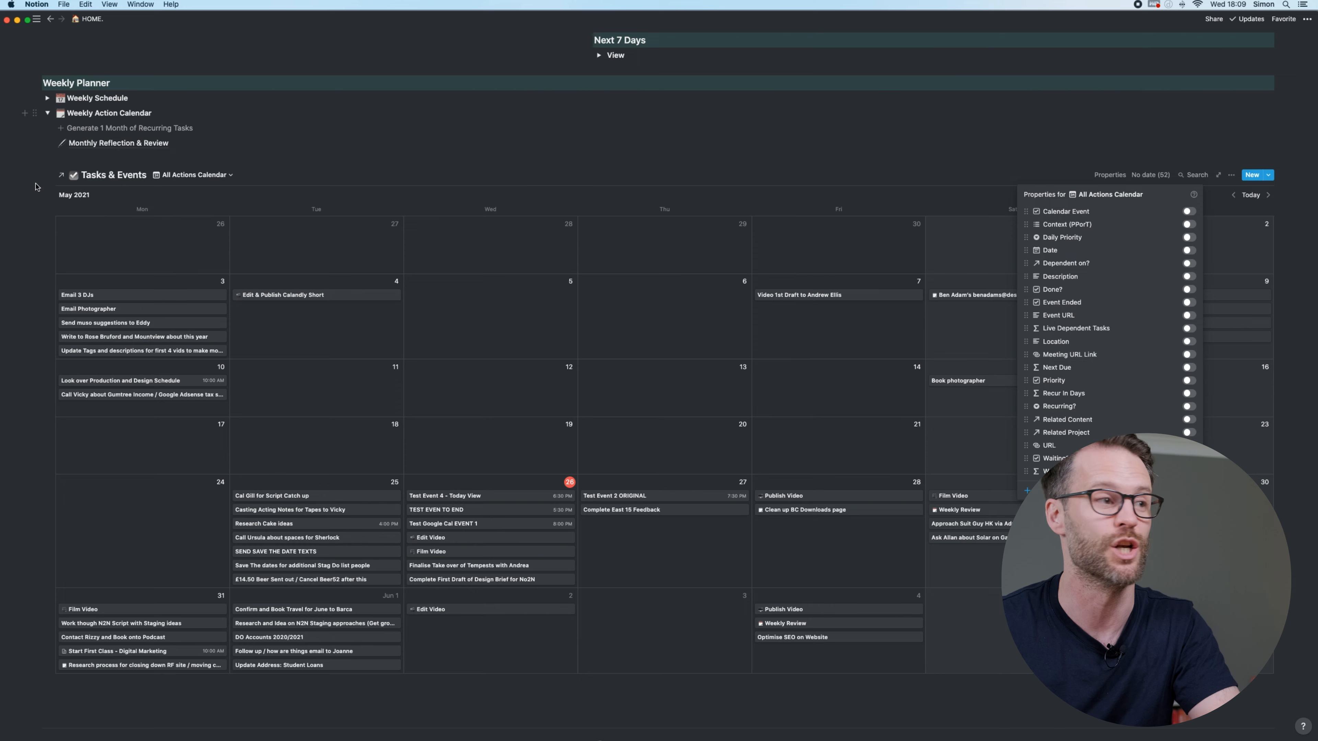
- Filter the All Actions Calendar view to entries where both Done? and Event Ended are unchecked
click(192, 175)
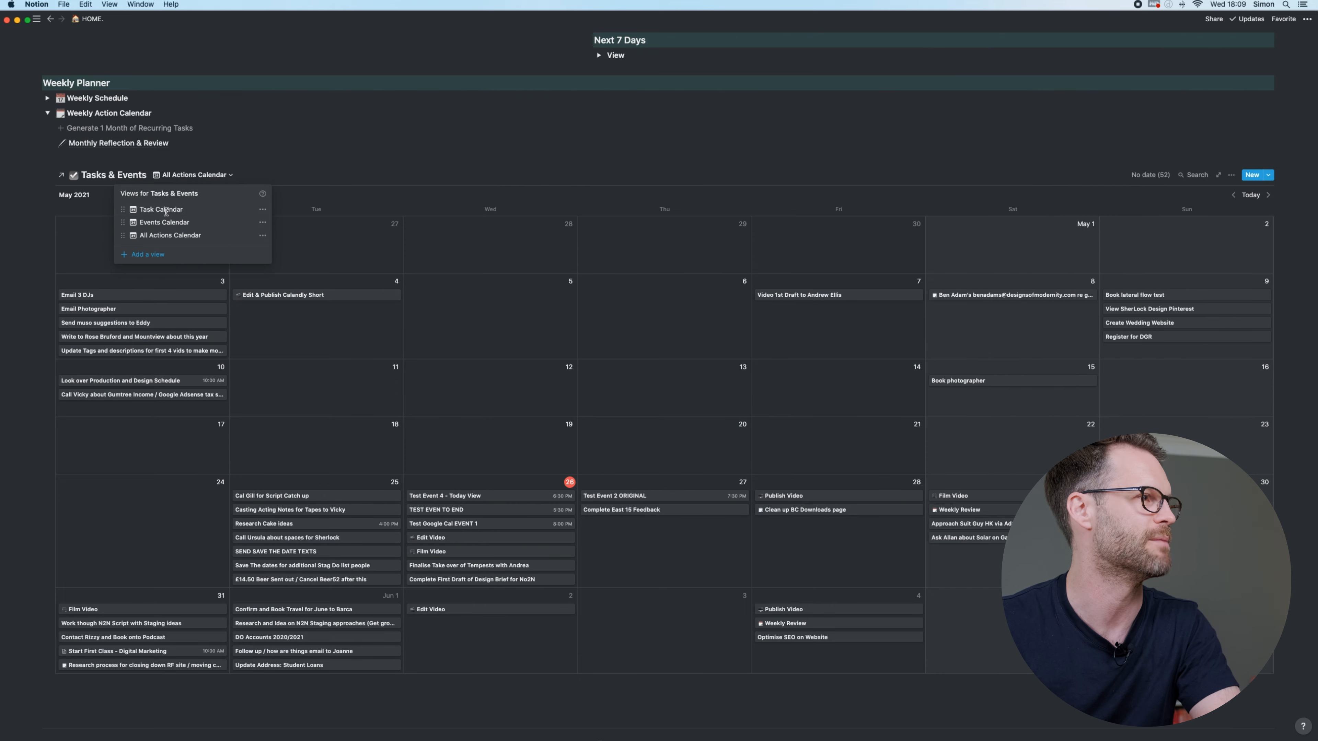
click(165, 210)
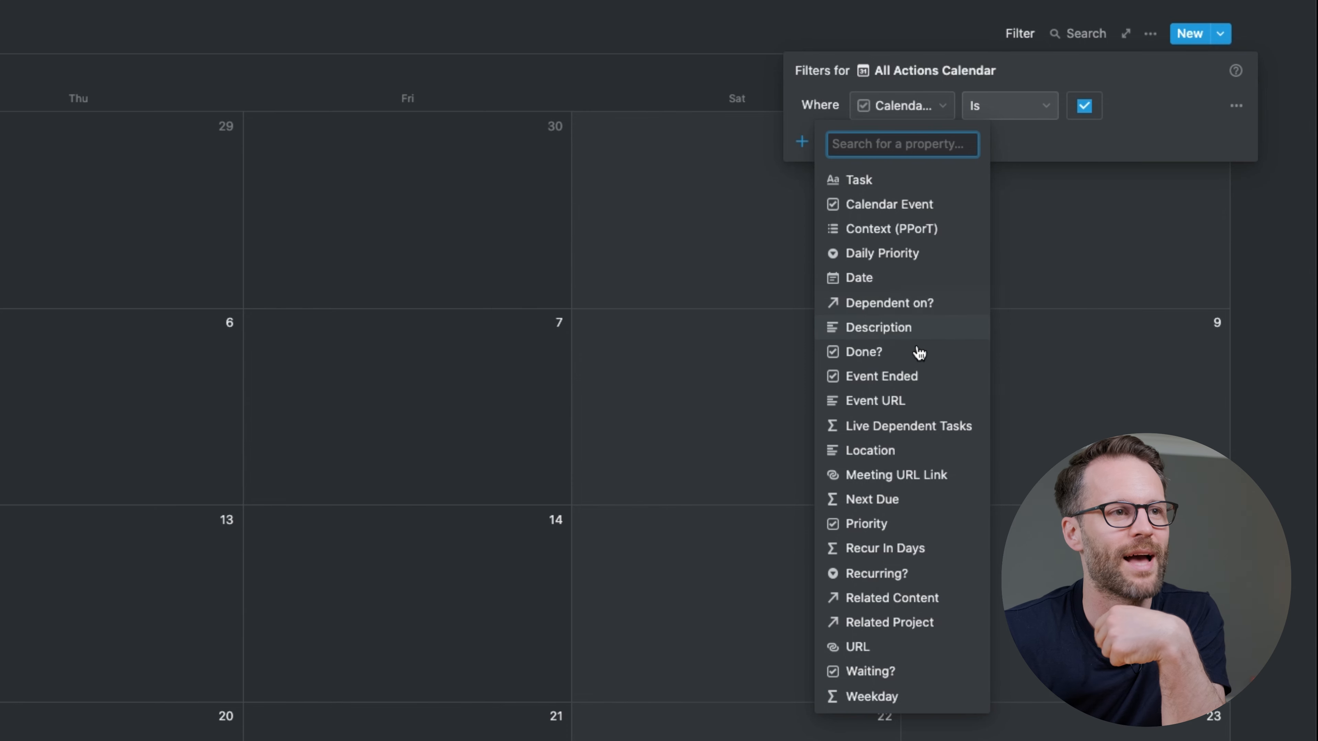
click(877, 351)
click(1085, 106)
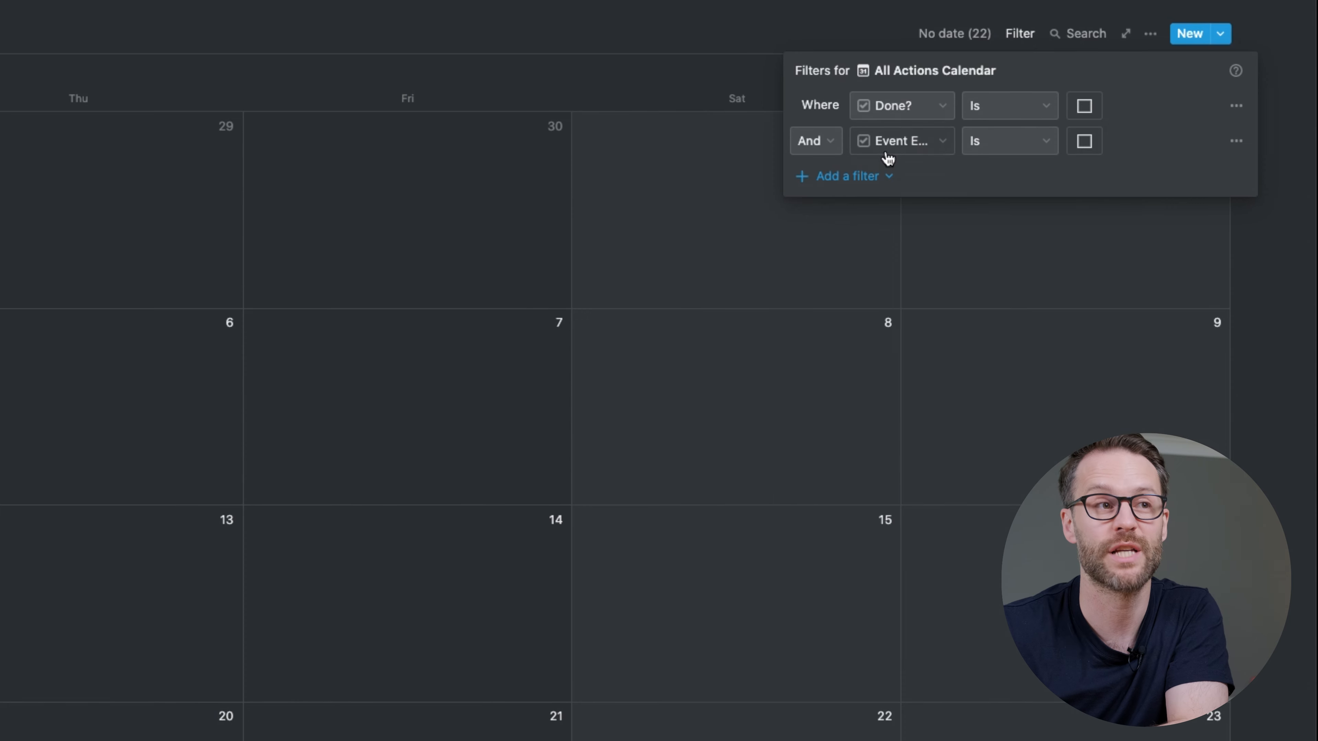
click(888, 174)
click(892, 414)
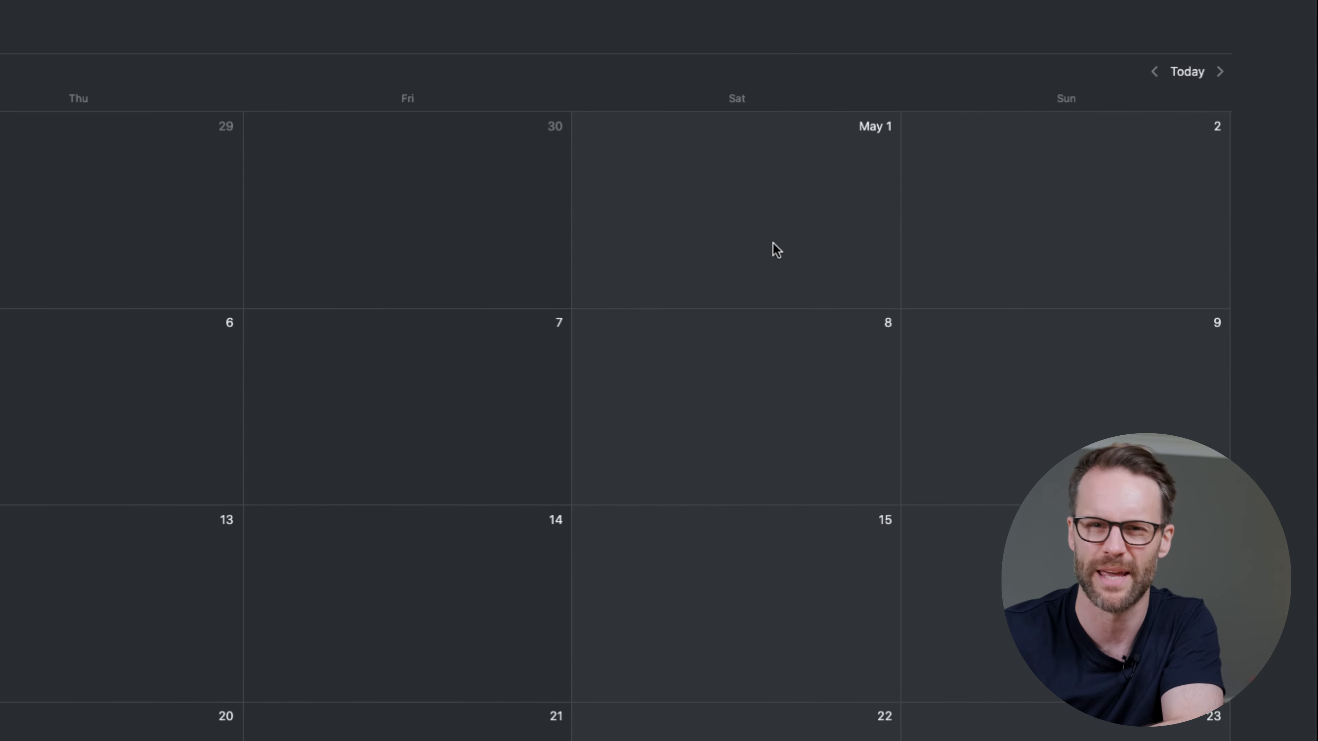
- Examine the Scheduled Today table on the HOME dashboard and the formula behind its Scheduled Time property
scroll(530, 449, down, 2)
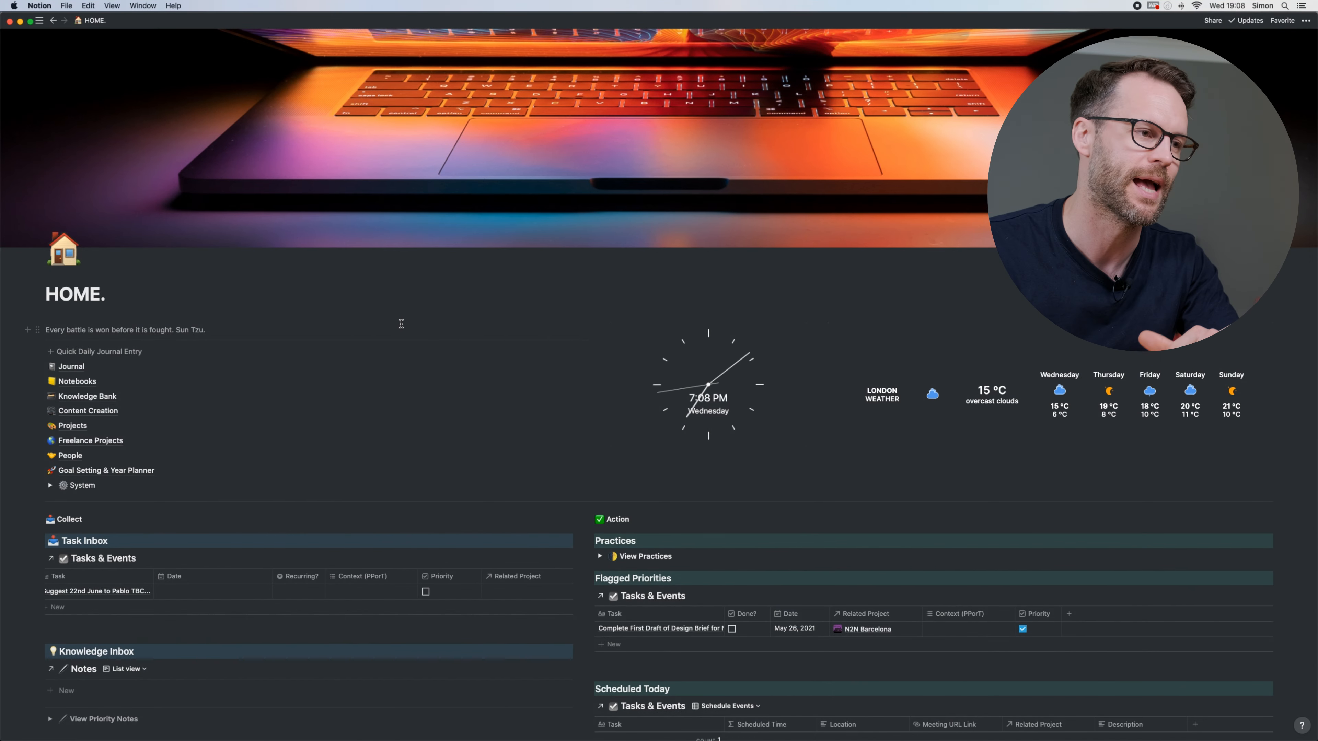
scroll(401, 324, down, 5)
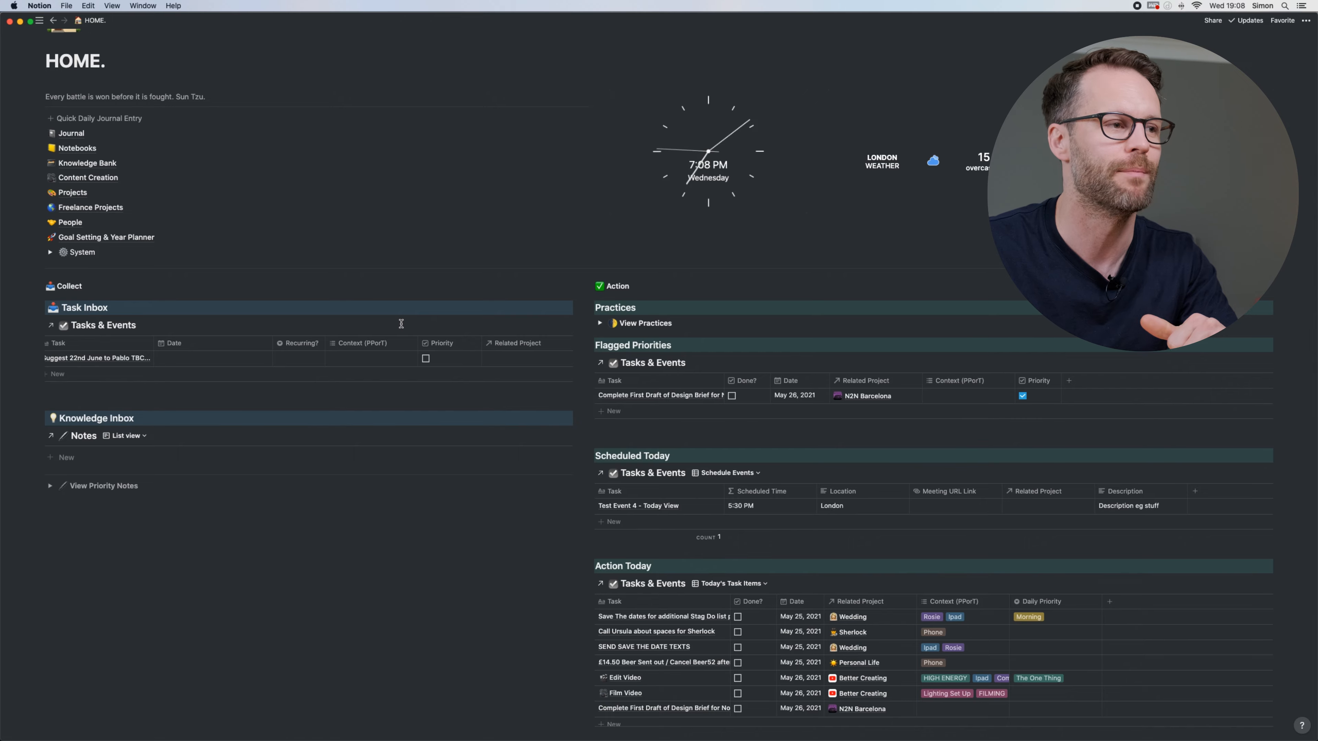
scroll(402, 324, down, 2)
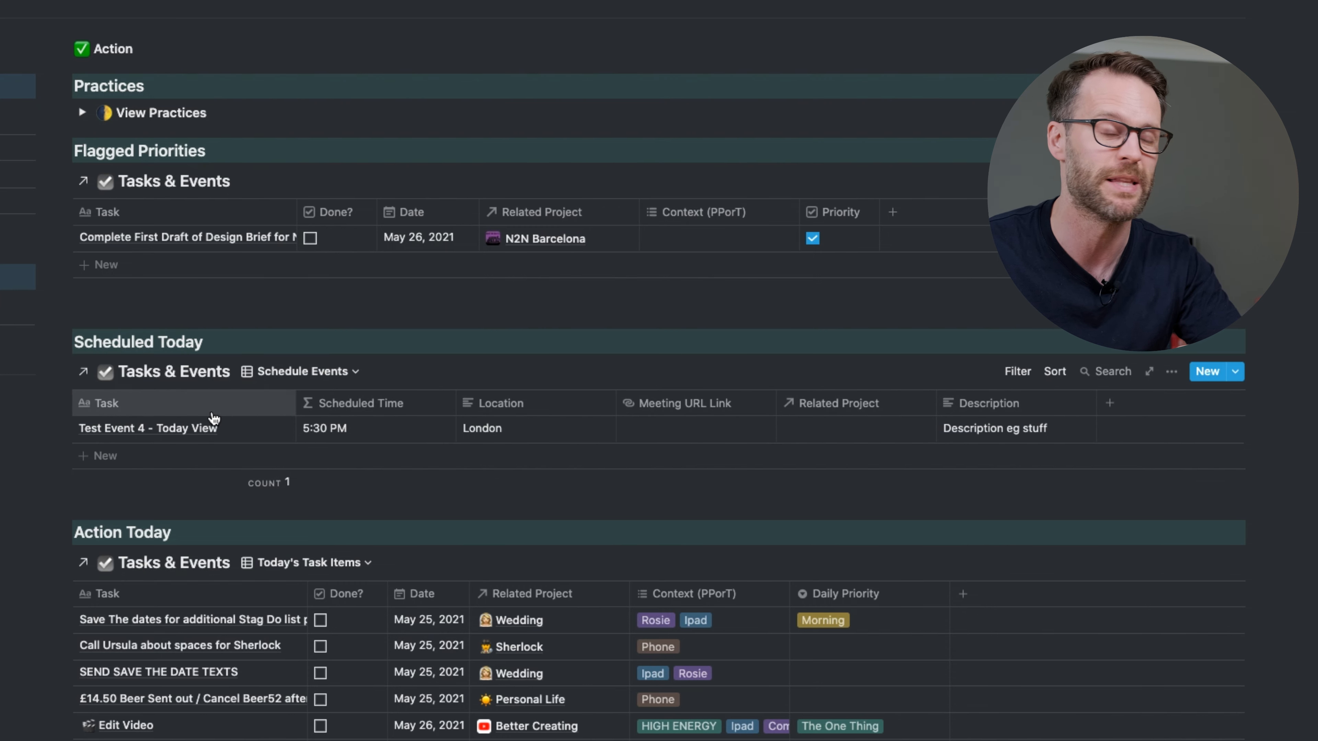
click(363, 440)
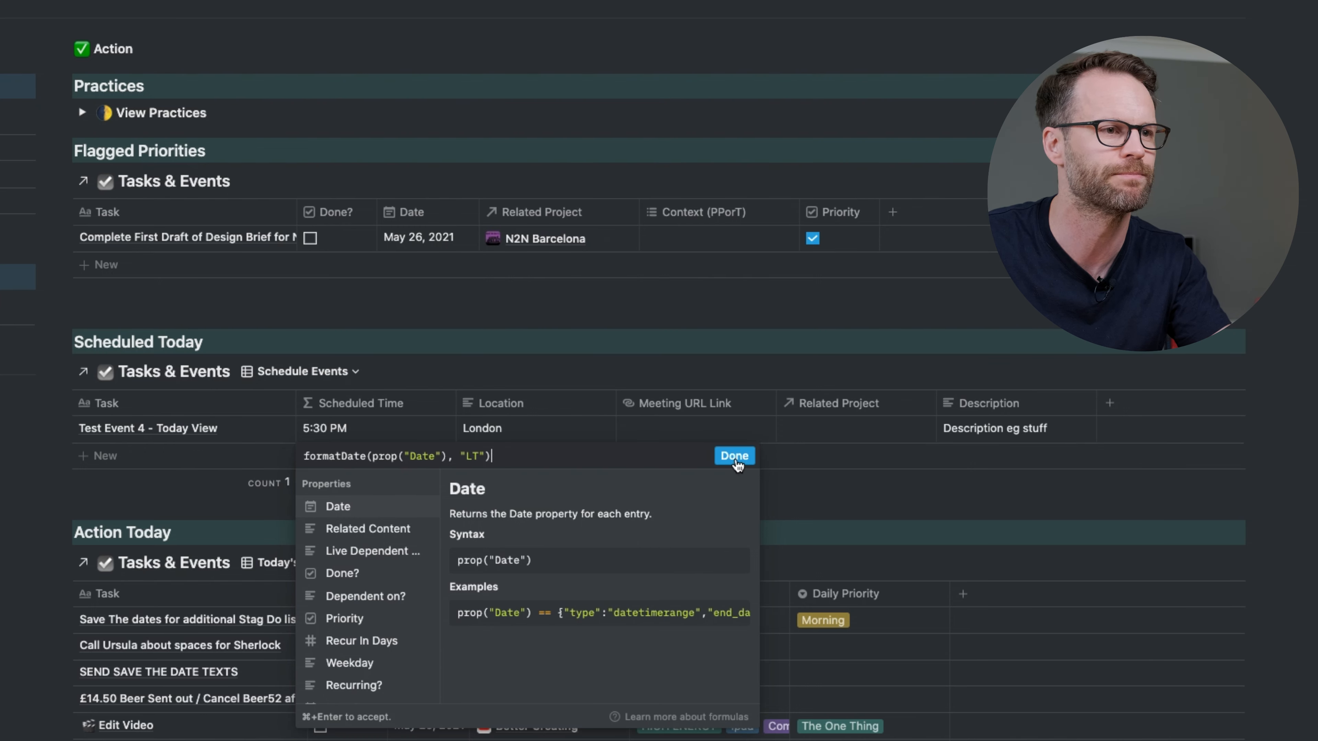
click(735, 456)
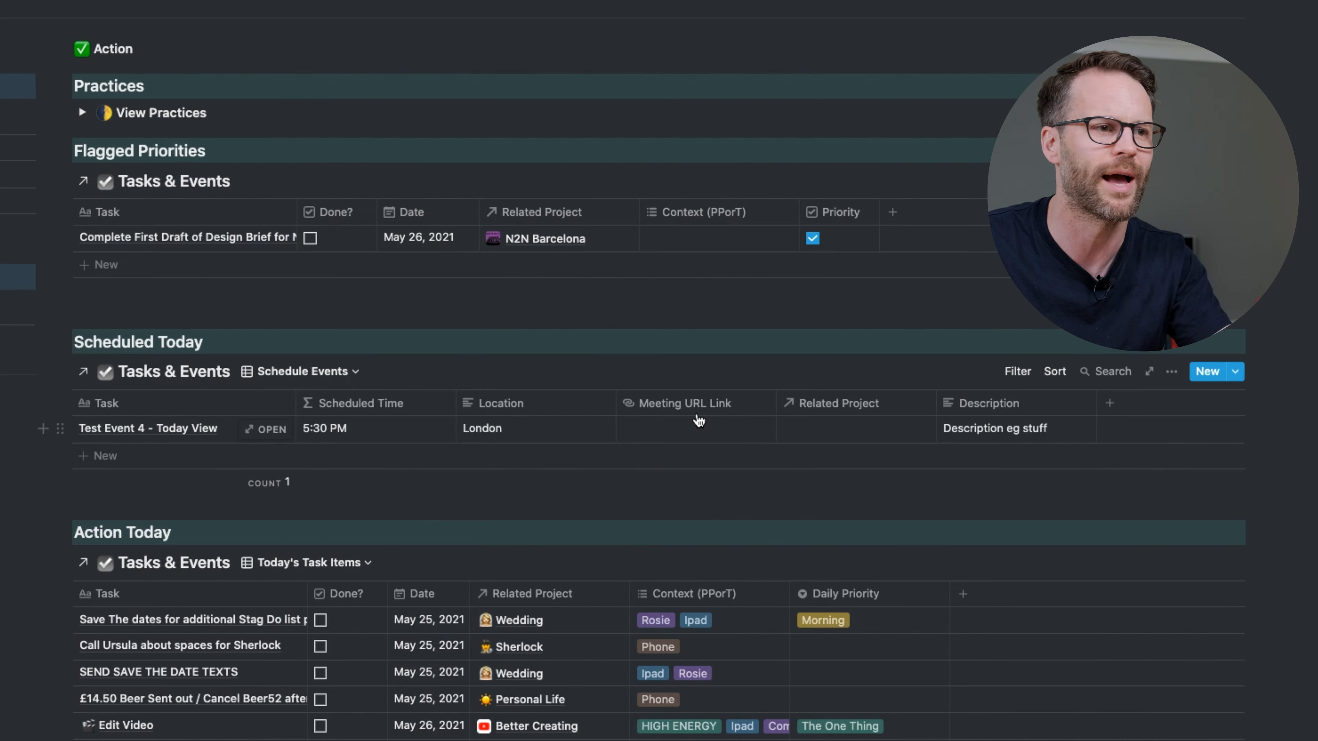
- Relate the Test Event 4 - Today View event in Scheduled Today to the Freelance Development project
click(828, 435)
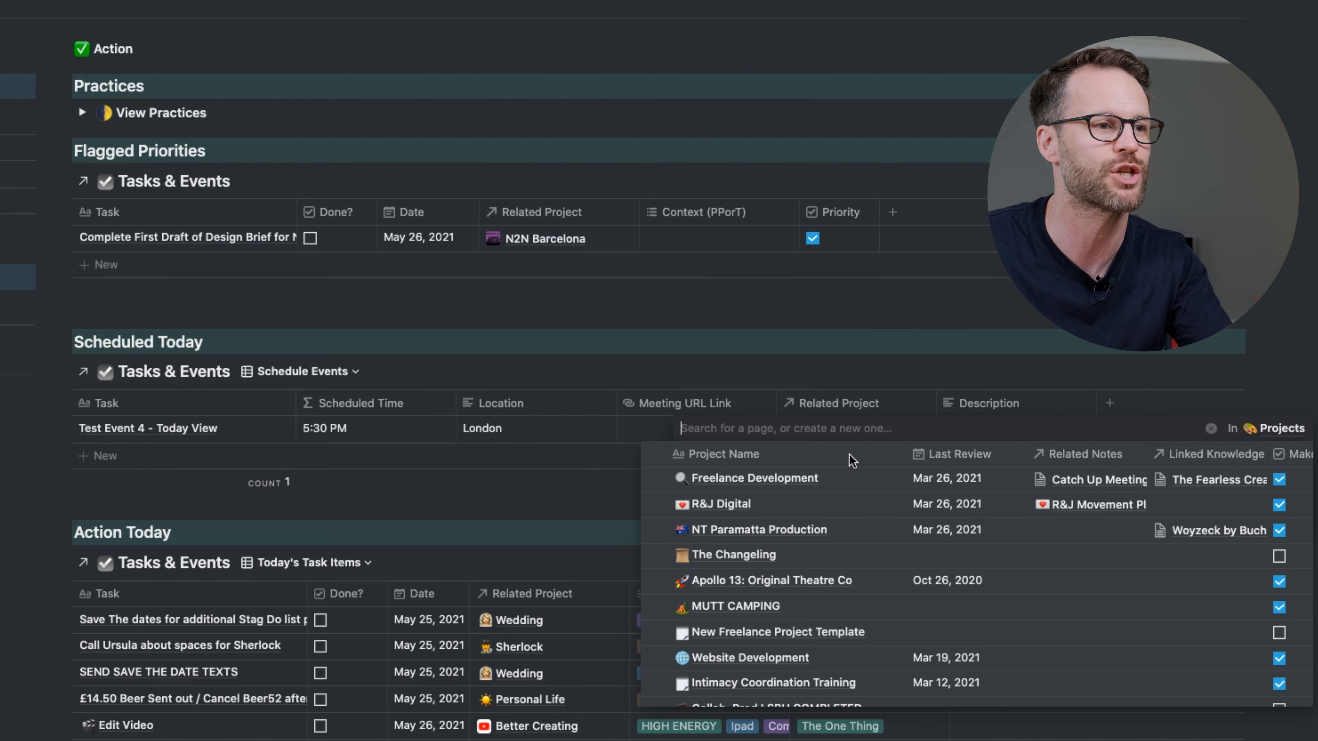
click(716, 478)
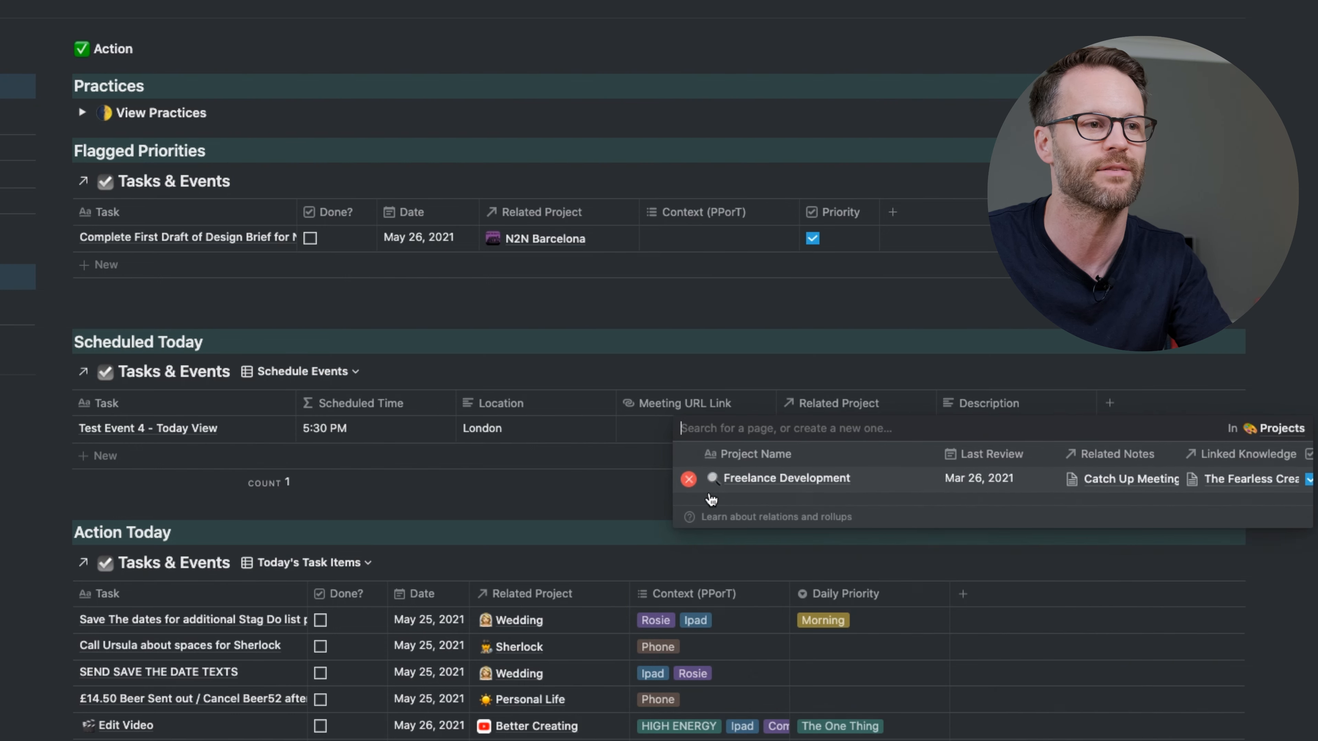
key(Escape)
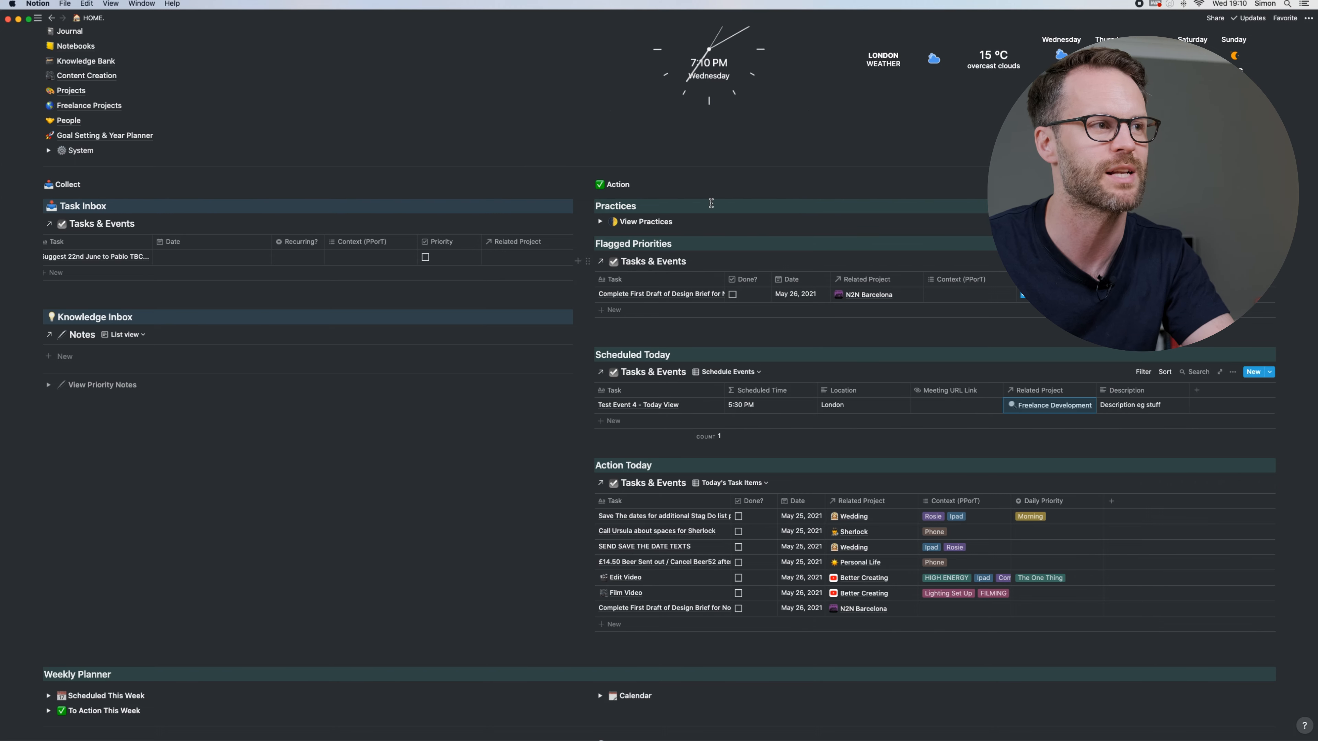
- Expand the Weekly Planner's Calendar section and examine the event and task cards in the current week
scroll(685, 488, down, 8)
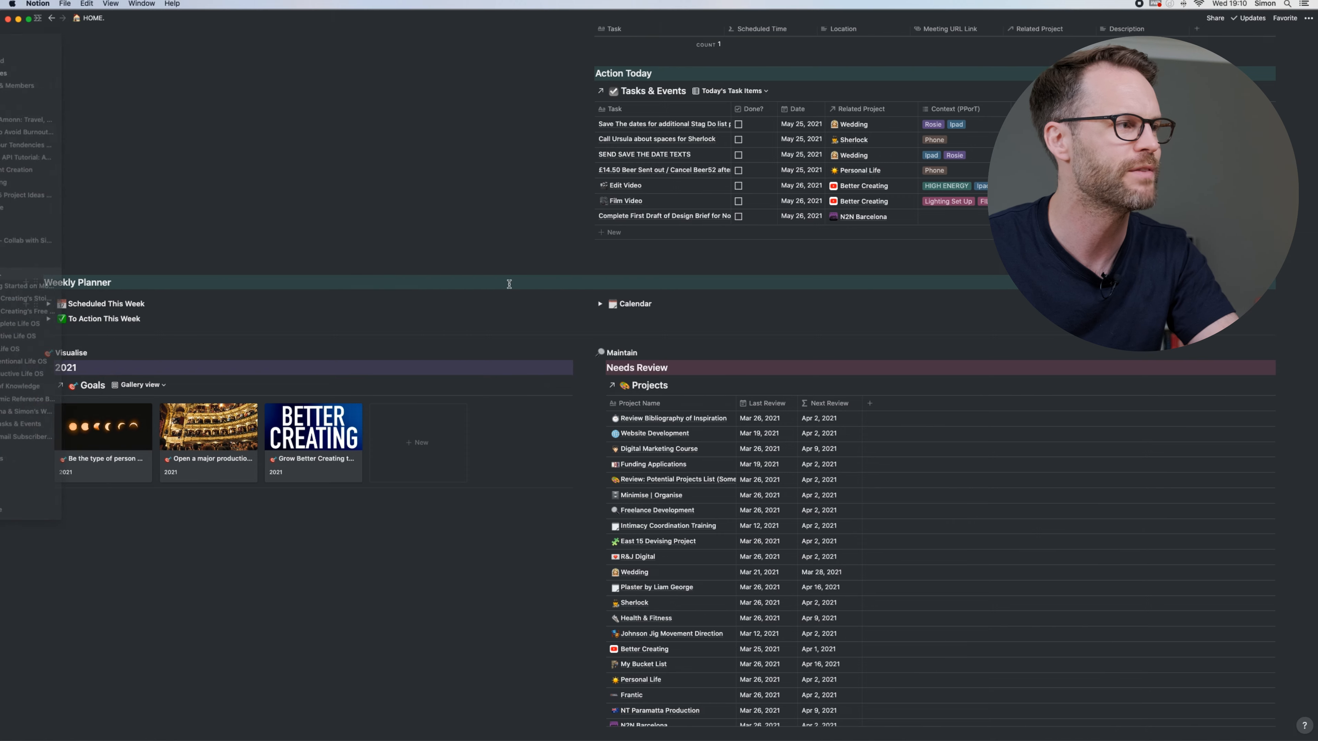
click(600, 303)
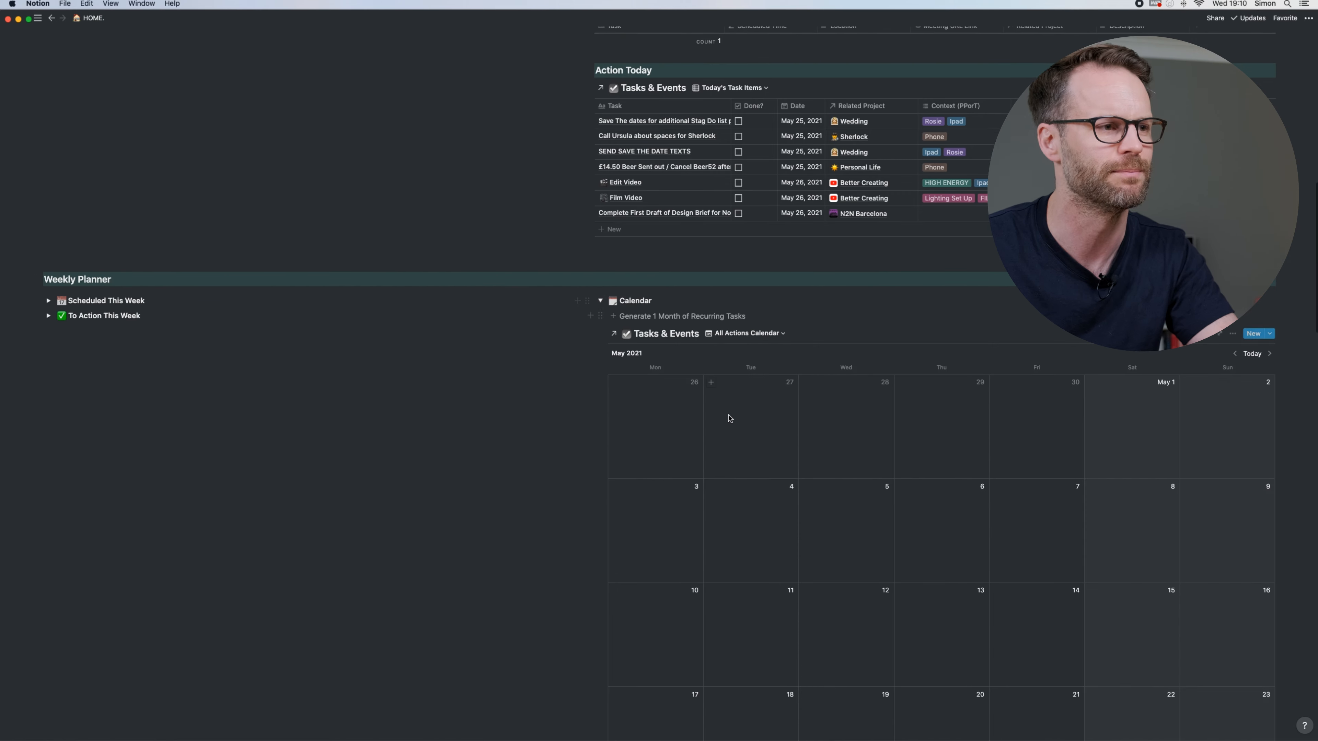
scroll(767, 433, down, 10)
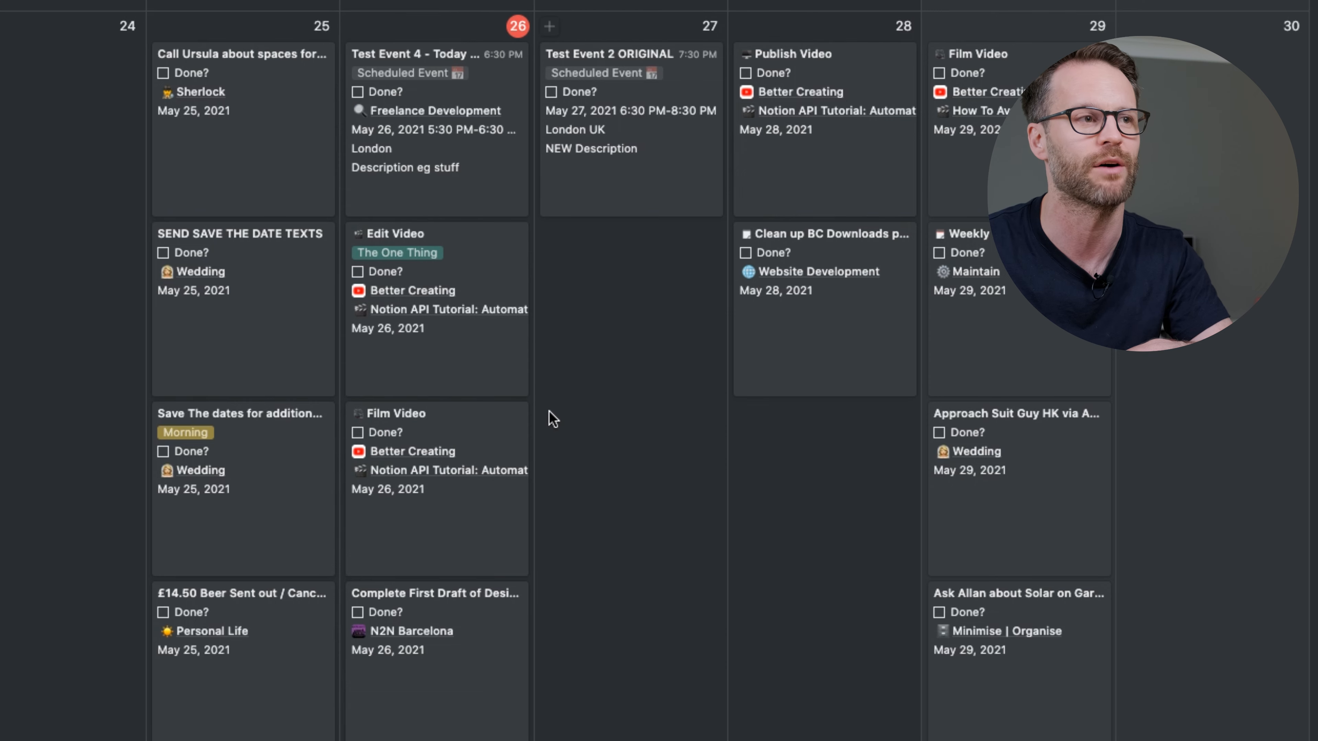
scroll(547, 418, up, 10)
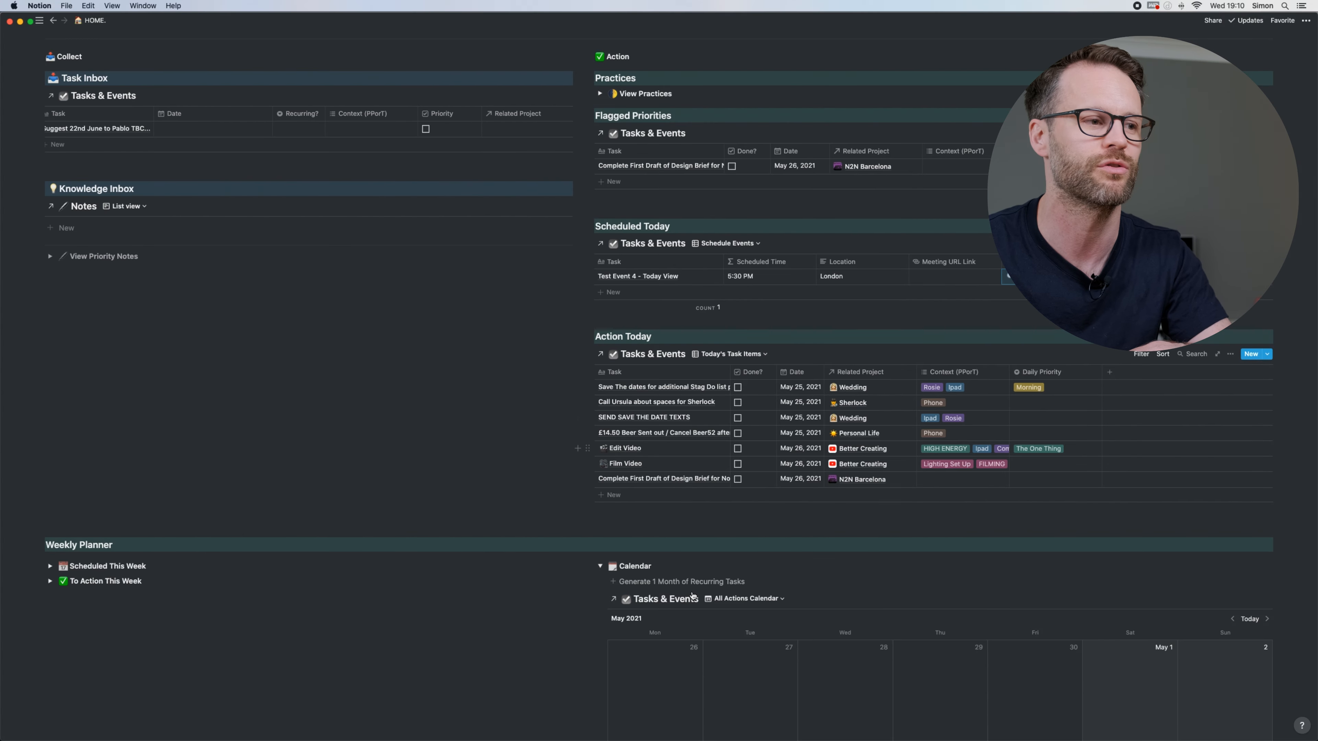
- Expand Scheduled This Week and examine the formula behind its Weekday property
click(51, 566)
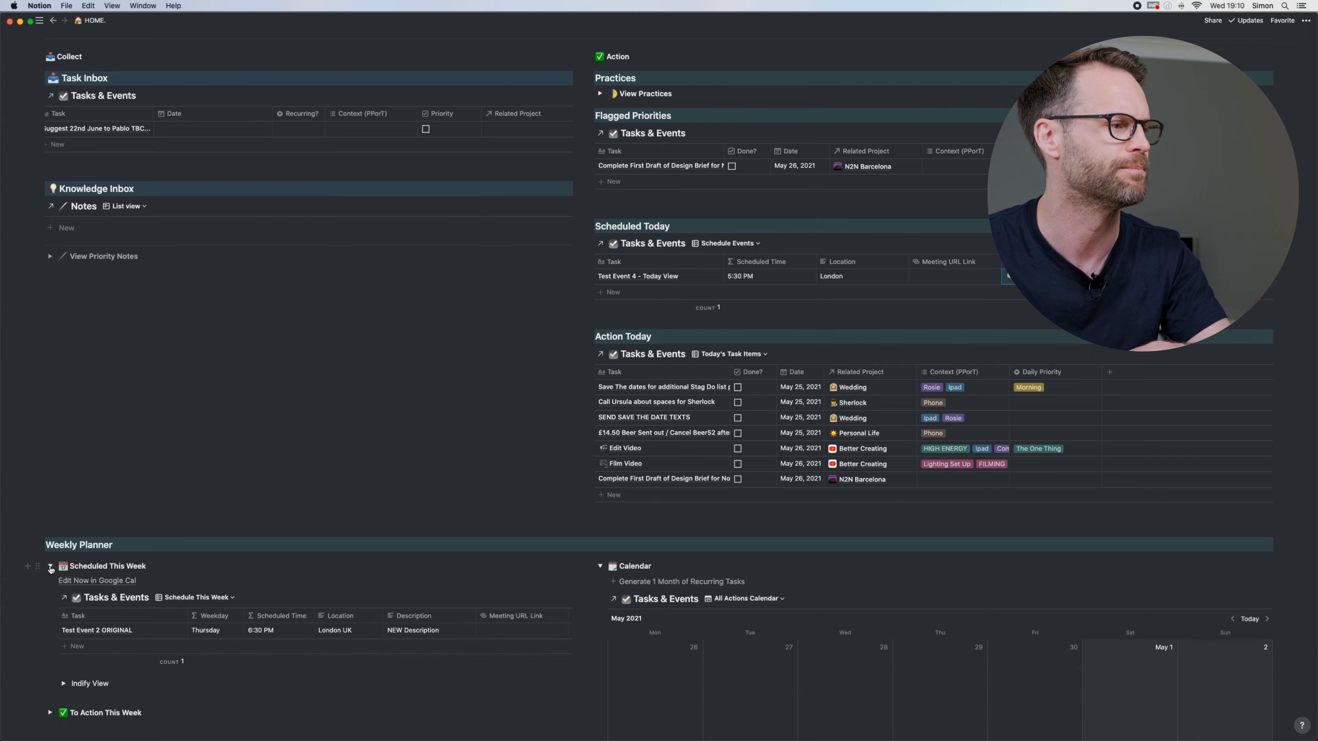
scroll(171, 354, down, 5)
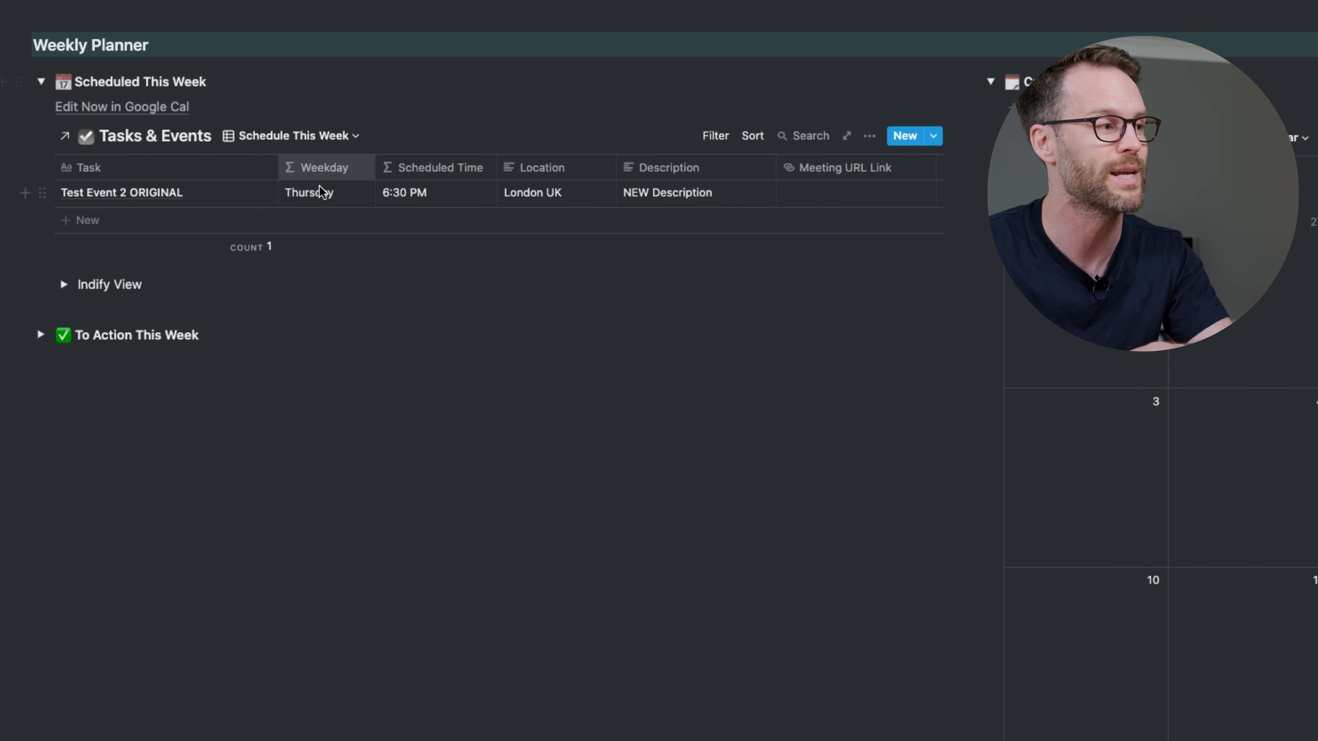
click(322, 202)
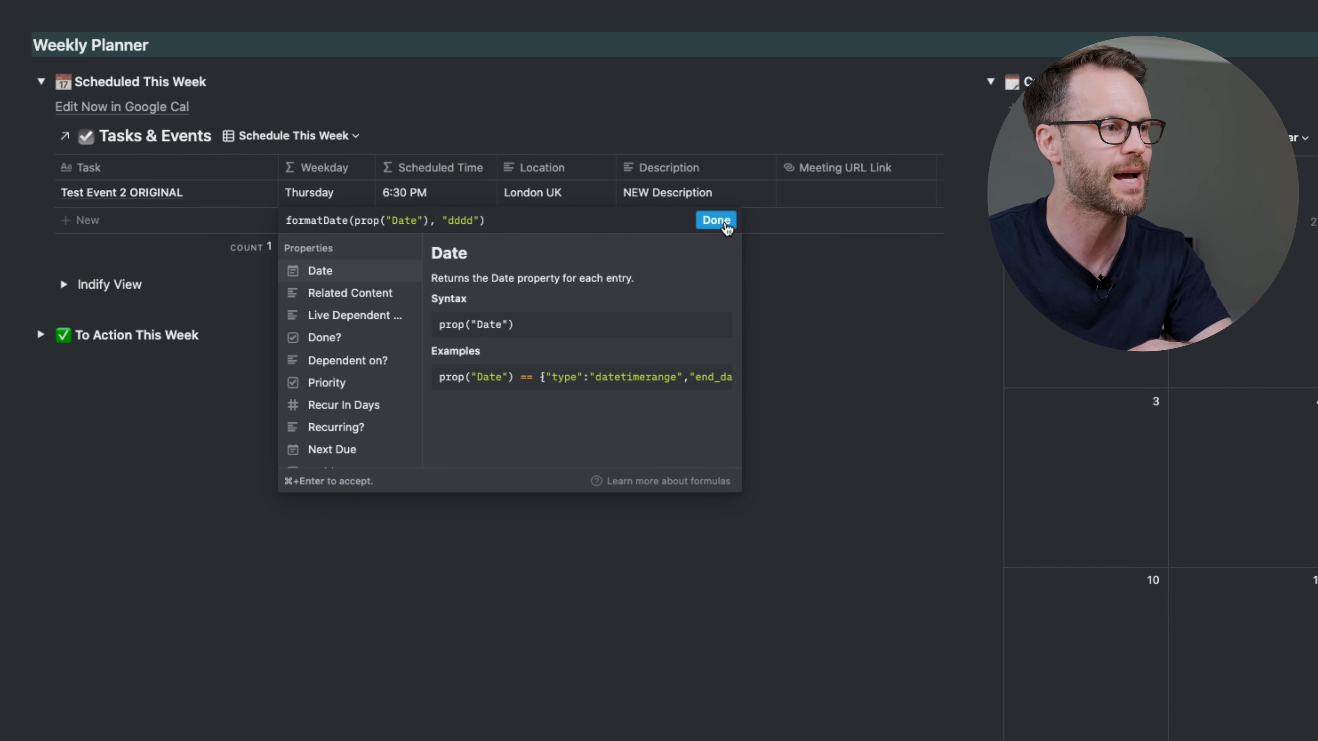
click(726, 225)
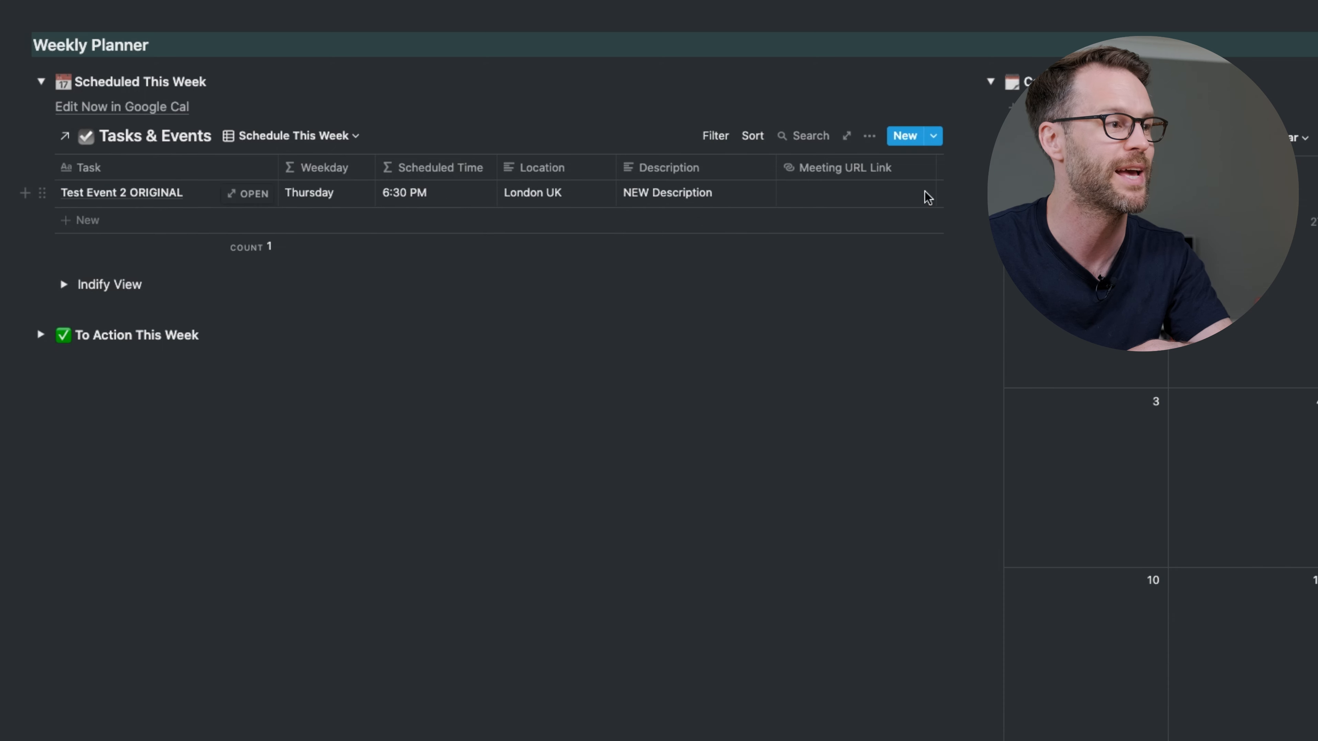
scroll(138, 244, down, 1)
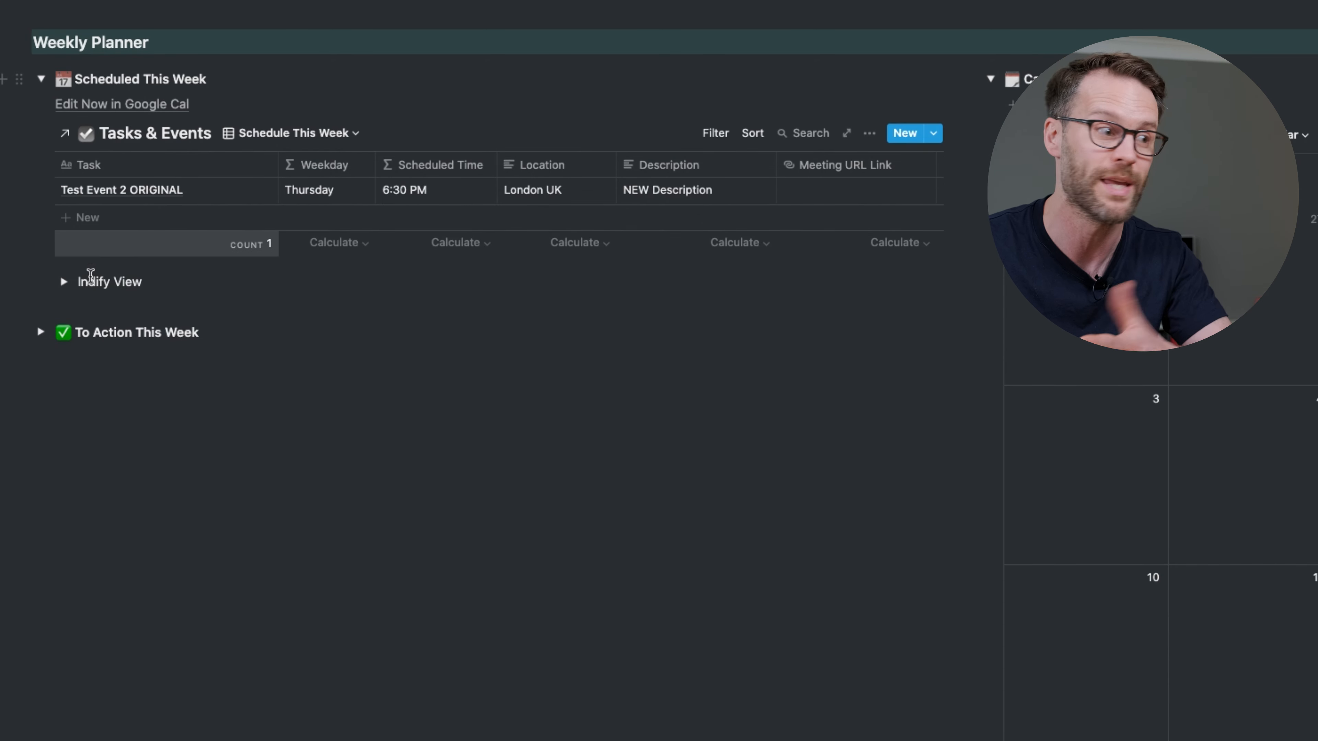
- Expand To Action This Week and review its tasks together with the Scheduled Today, Action Today and Calendar sections
click(40, 332)
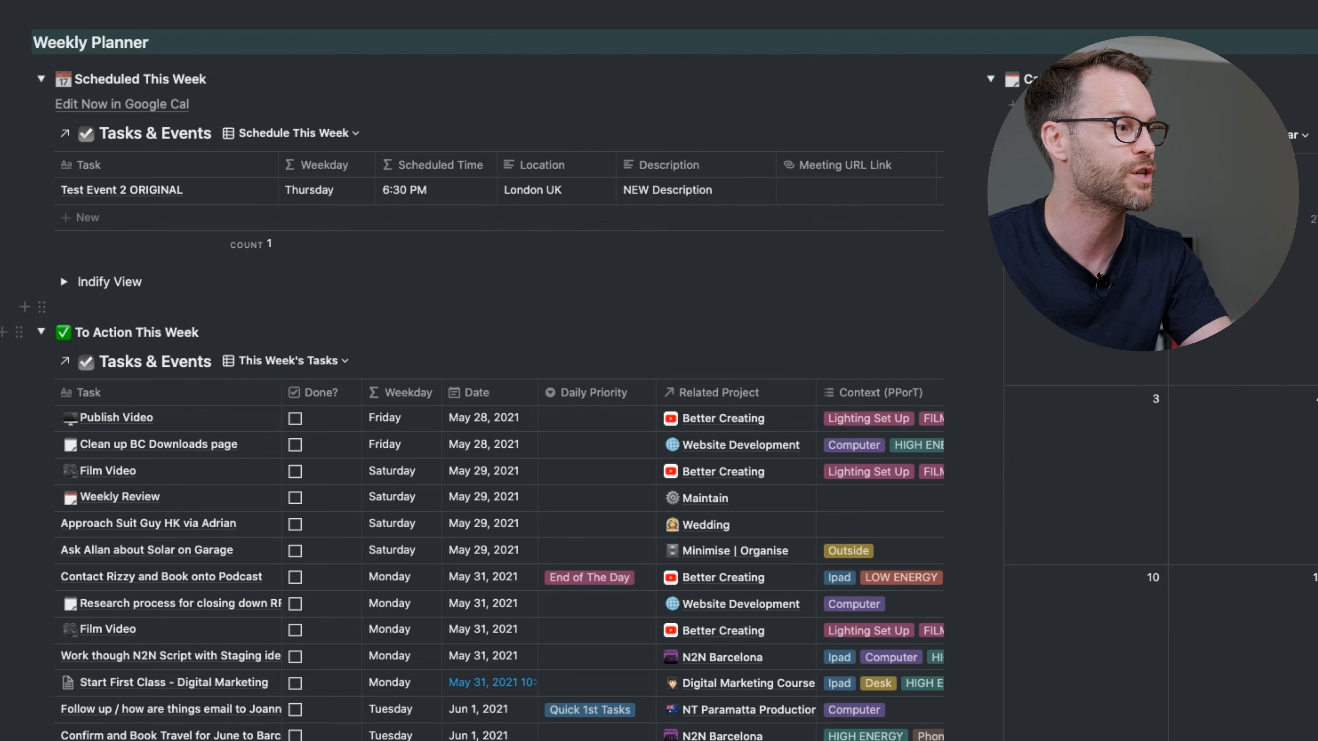
scroll(159, 431, down, 5)
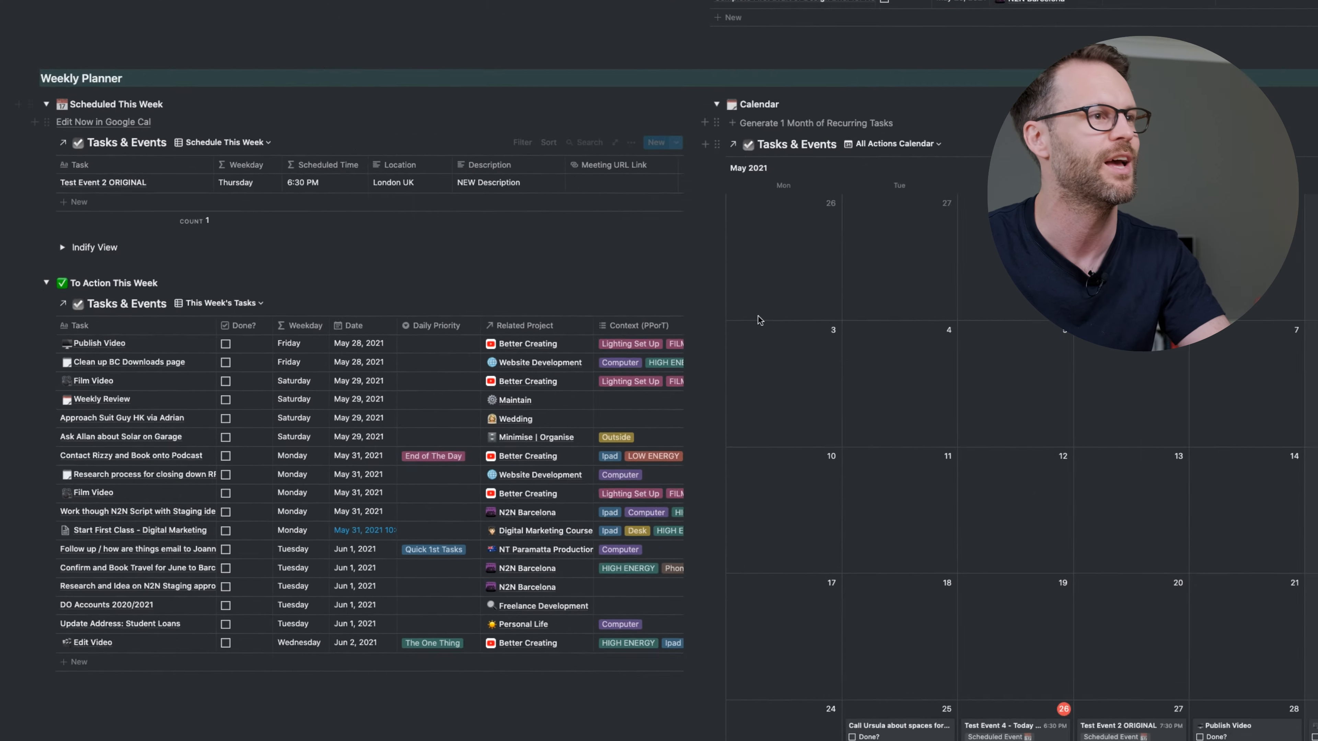
scroll(689, 415, up, 7)
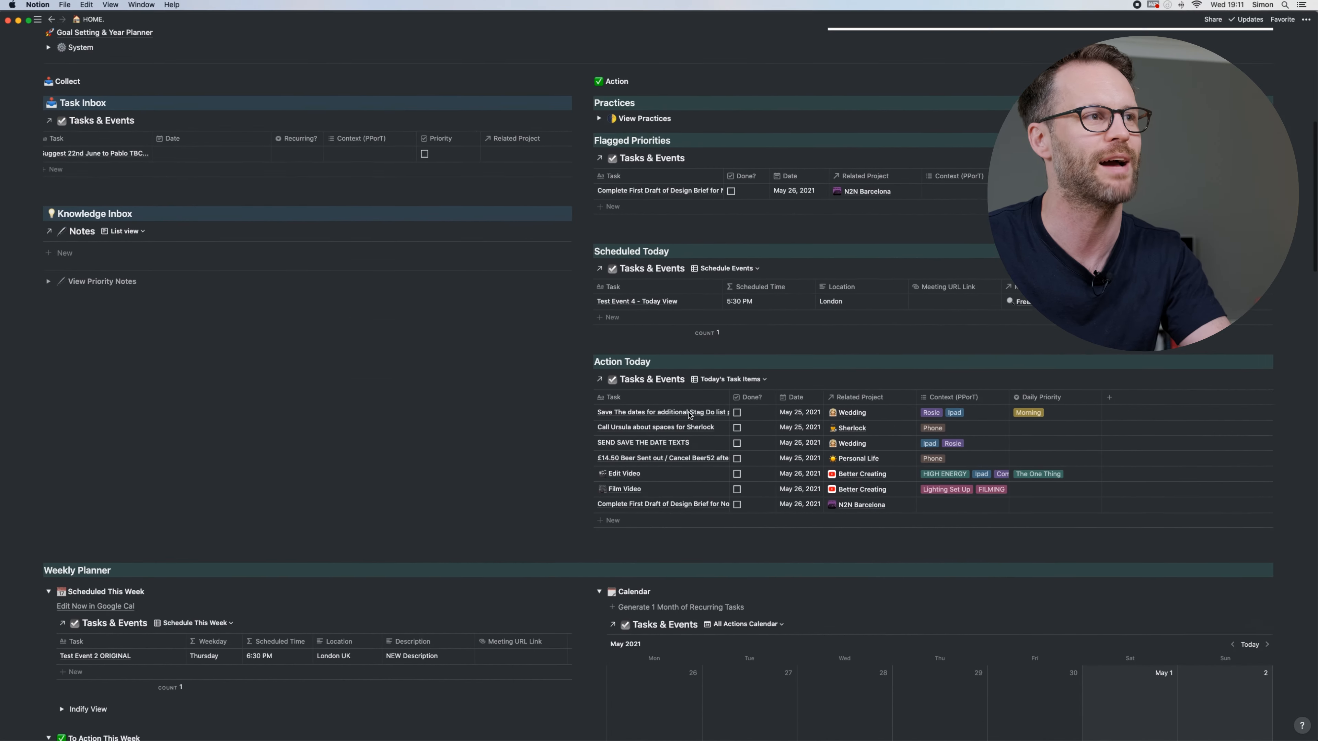
scroll(690, 414, up, 1)
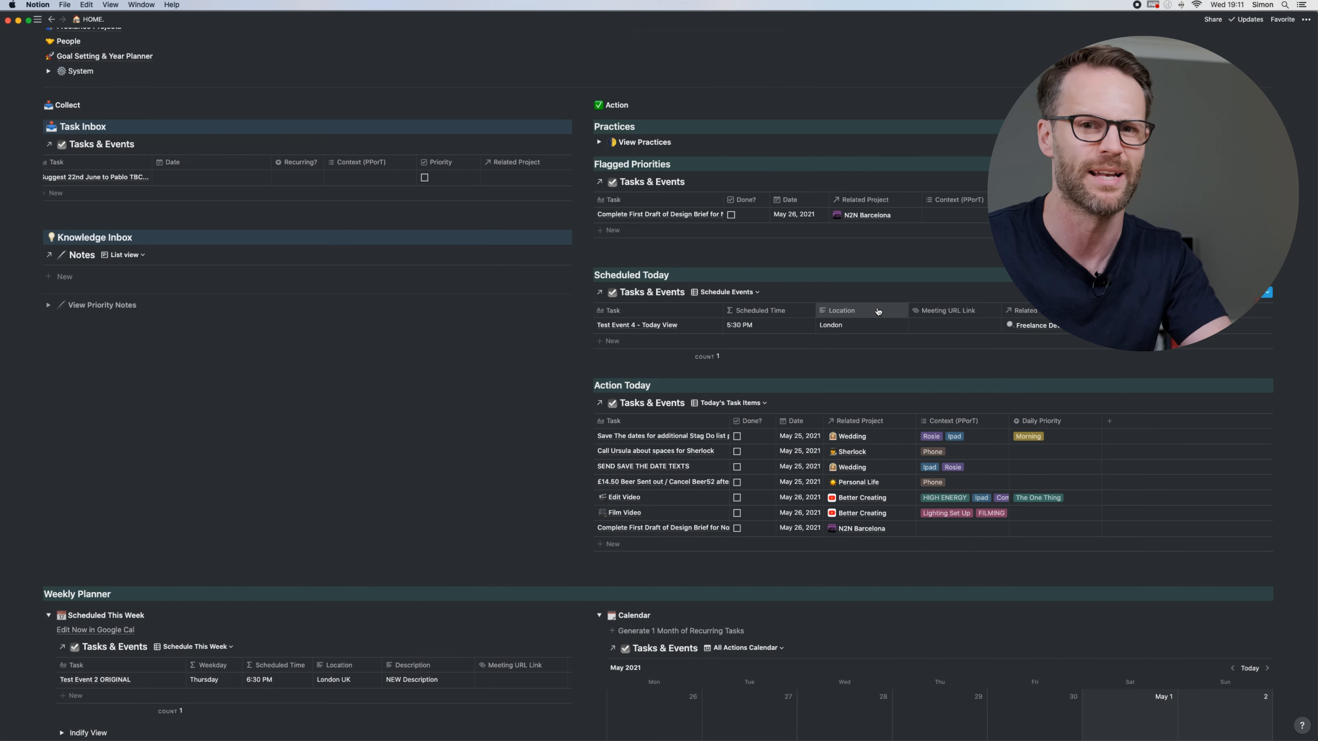
scroll(831, 394, down, 10)
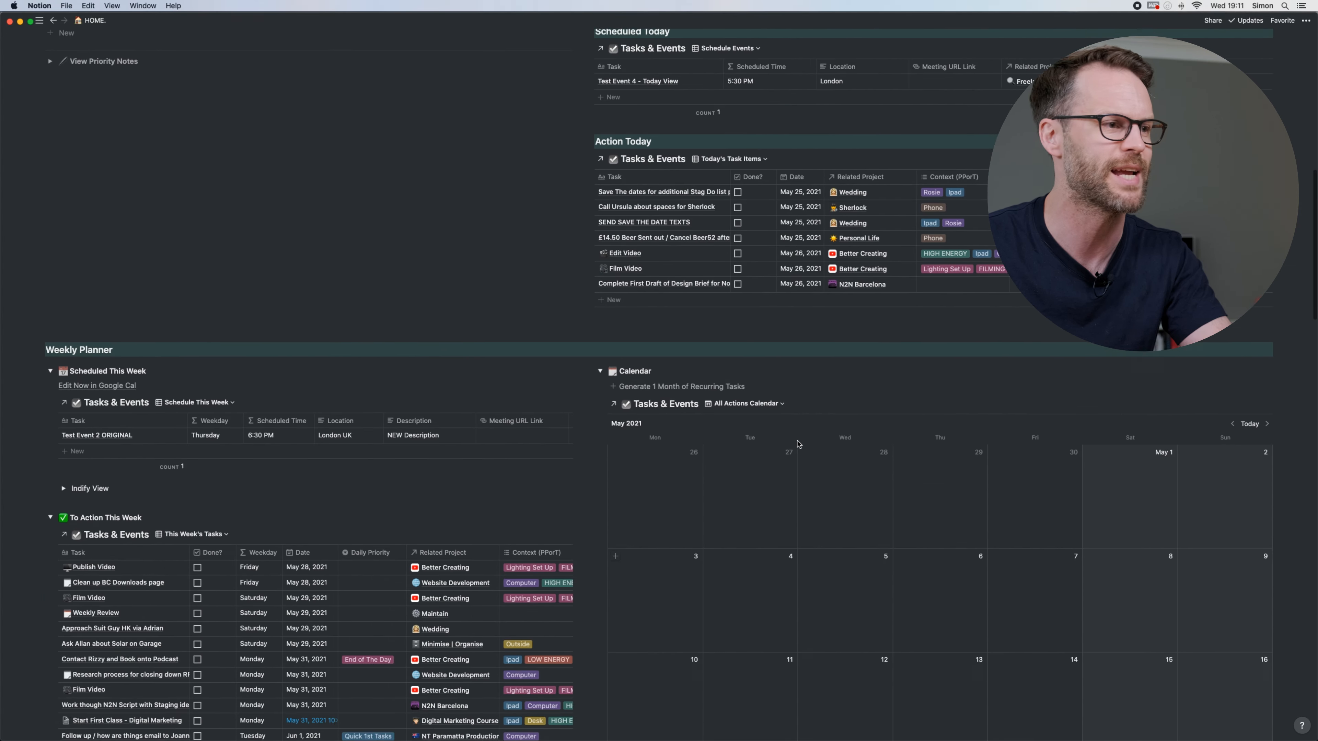
scroll(798, 444, down, 6)
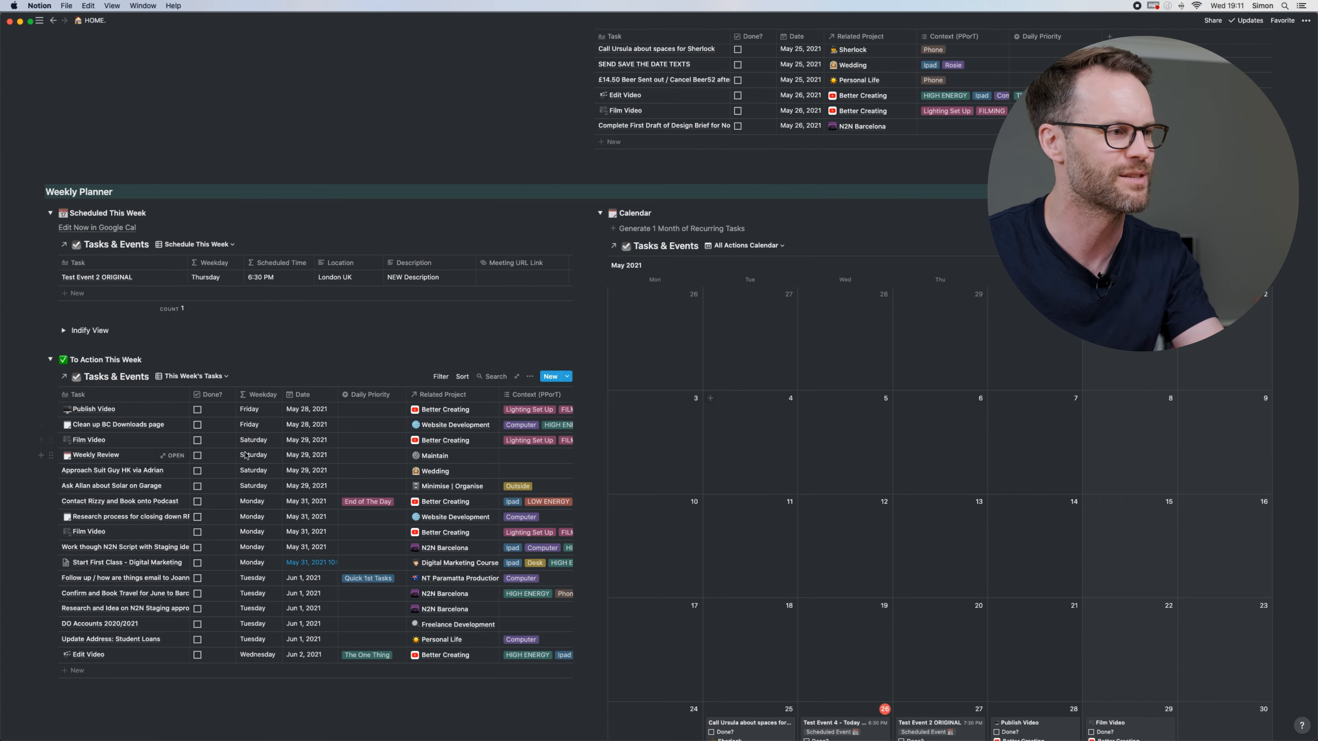
scroll(832, 389, down, 20)
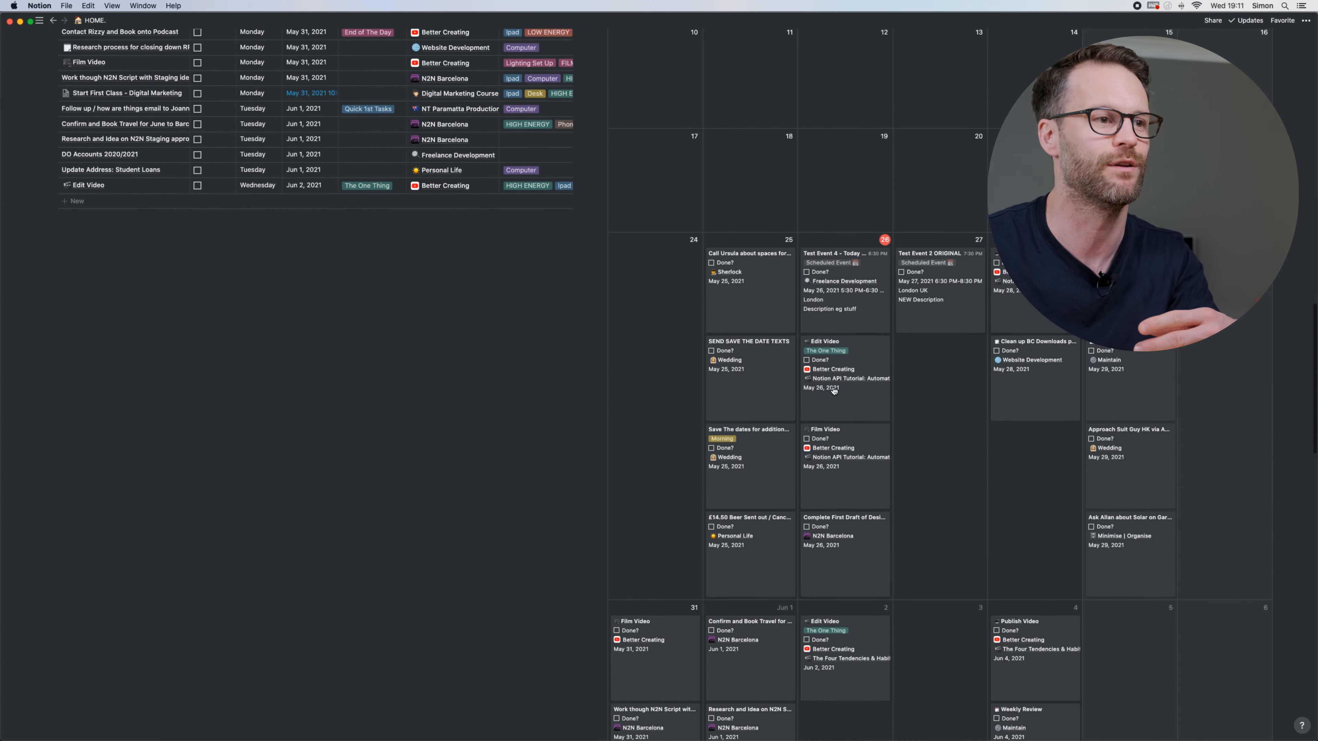
scroll(833, 390, down, 3)
- Duplicate the Edit Now in Google Cal link so one copy heads the Calendar section and another heads Scheduled This Week
scroll(834, 390, up, 20)
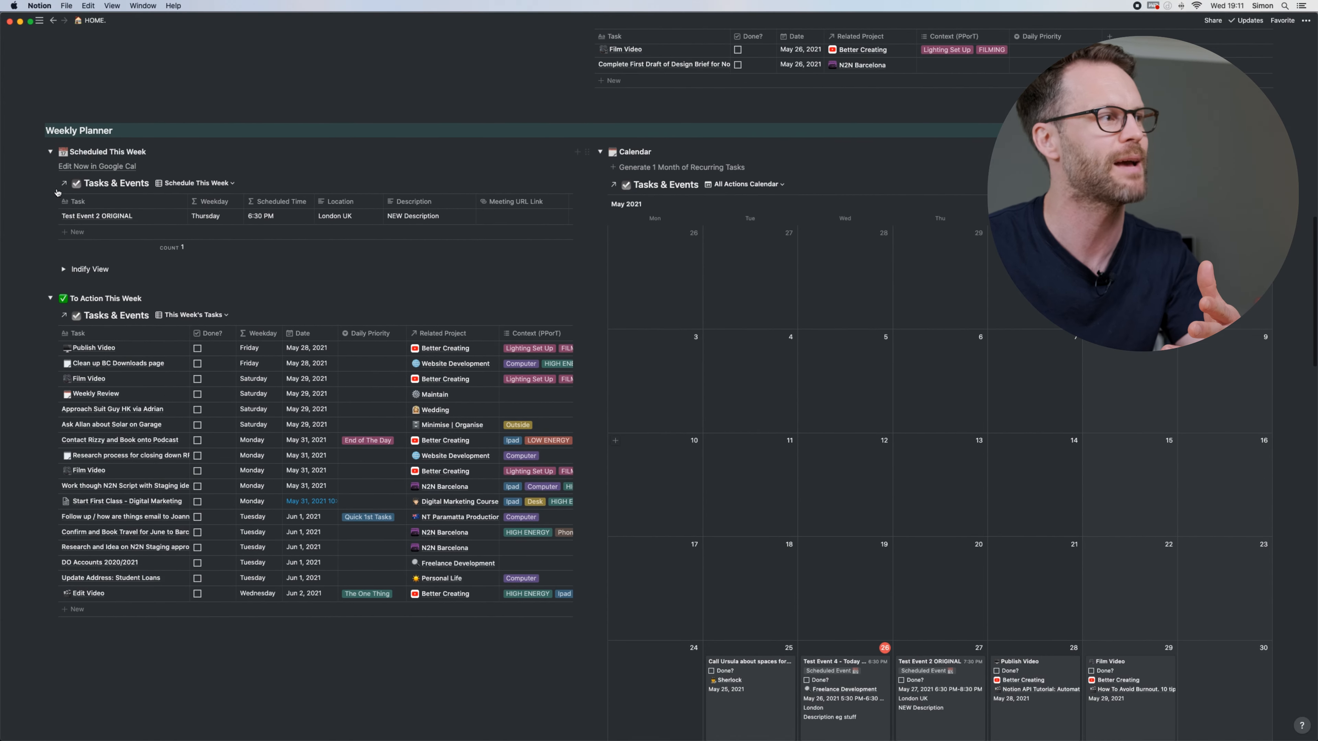
scroll(81, 234, up, 3)
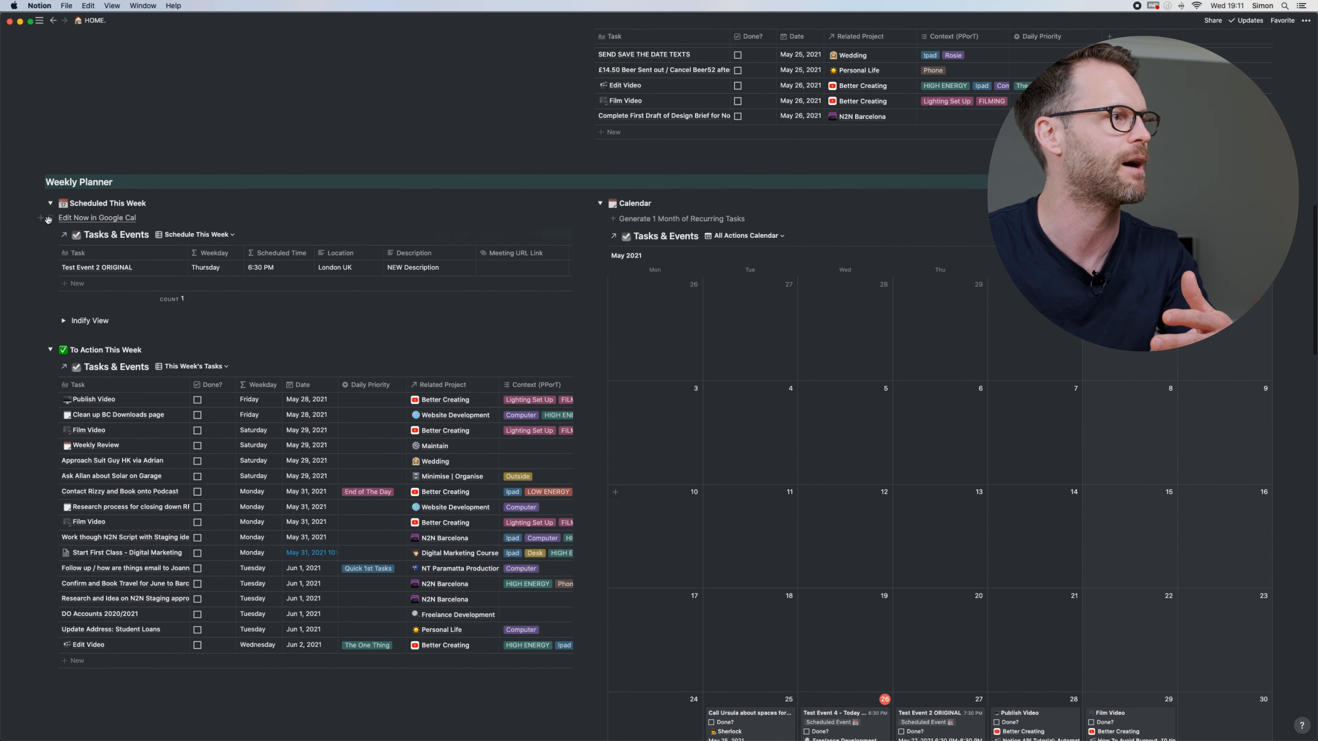
drag(51, 218, 614, 228)
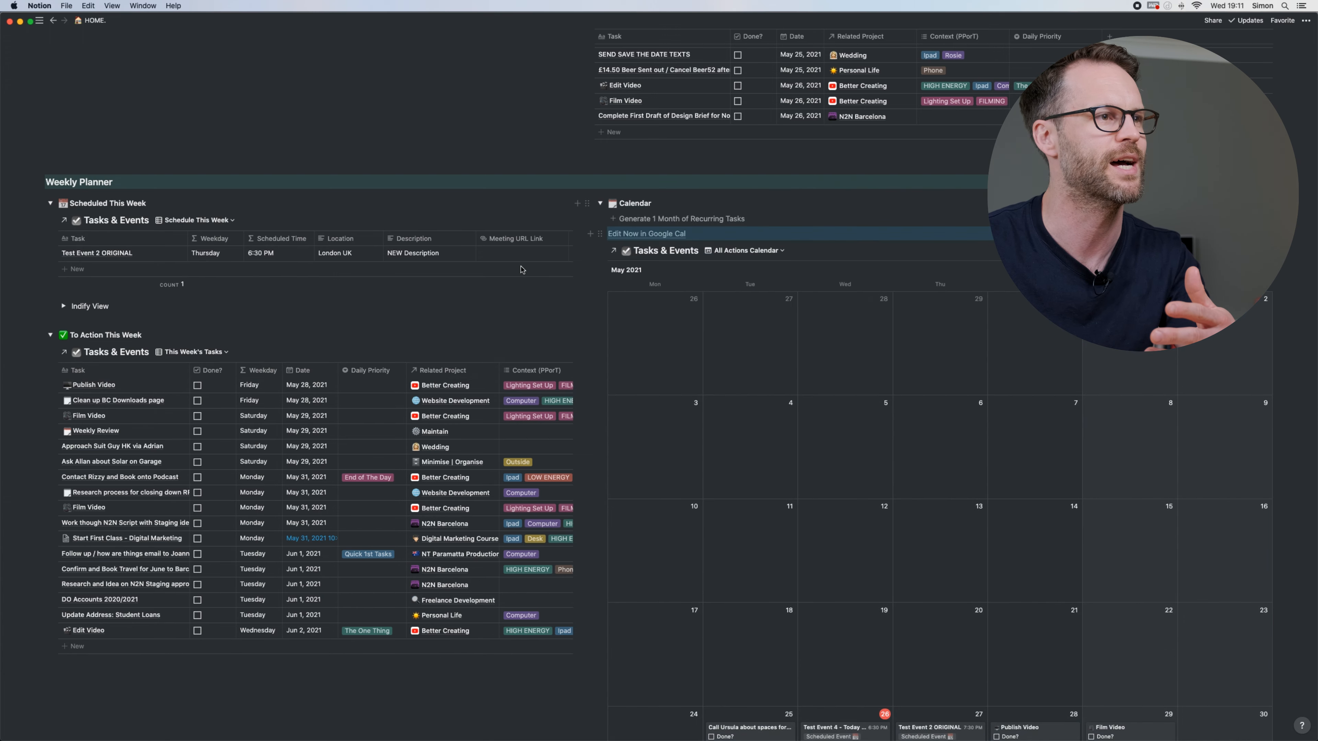
click(600, 235)
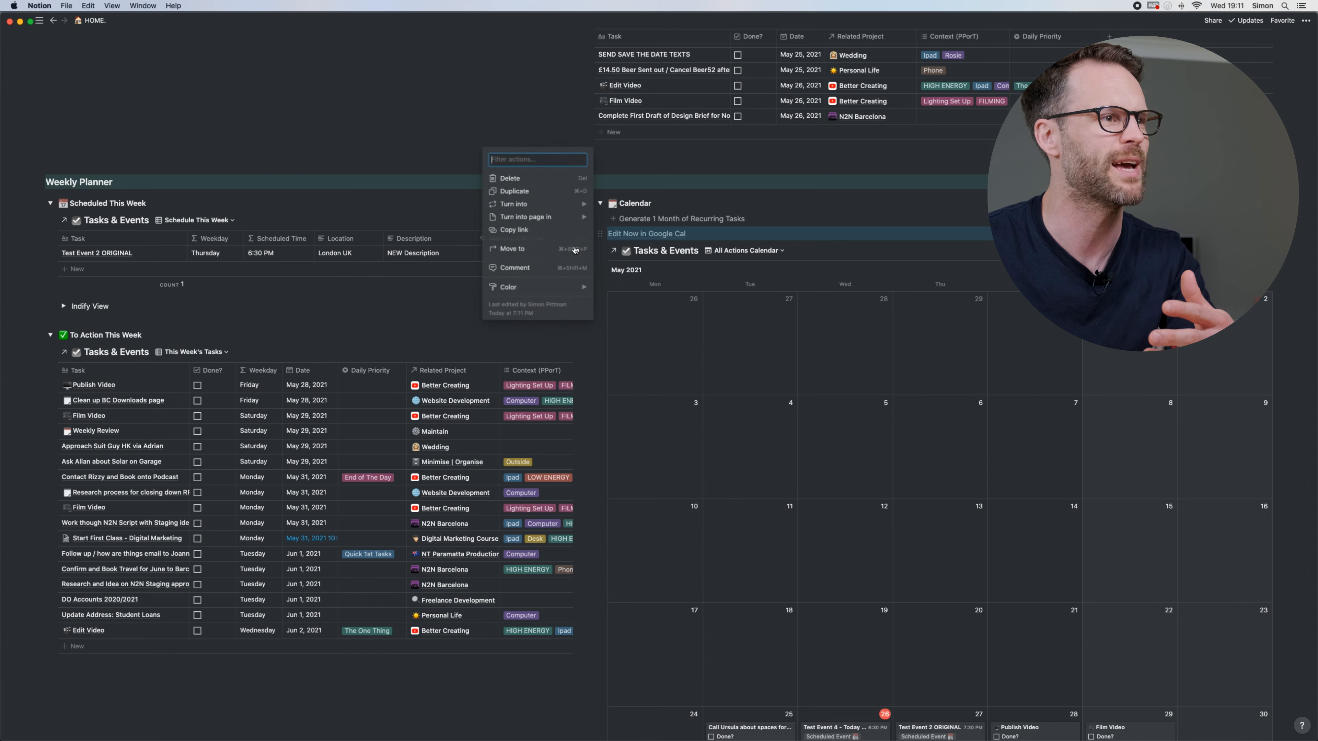
click(516, 192)
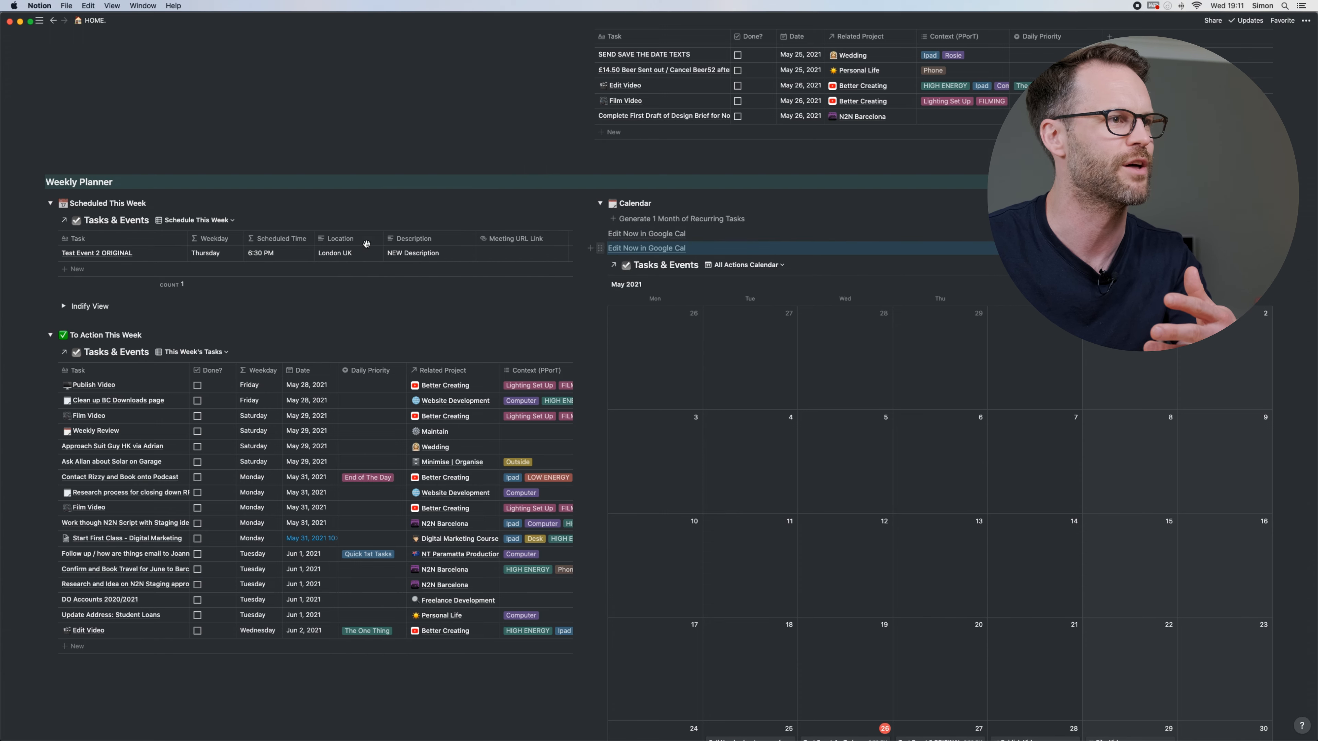
drag(366, 244, 104, 218)
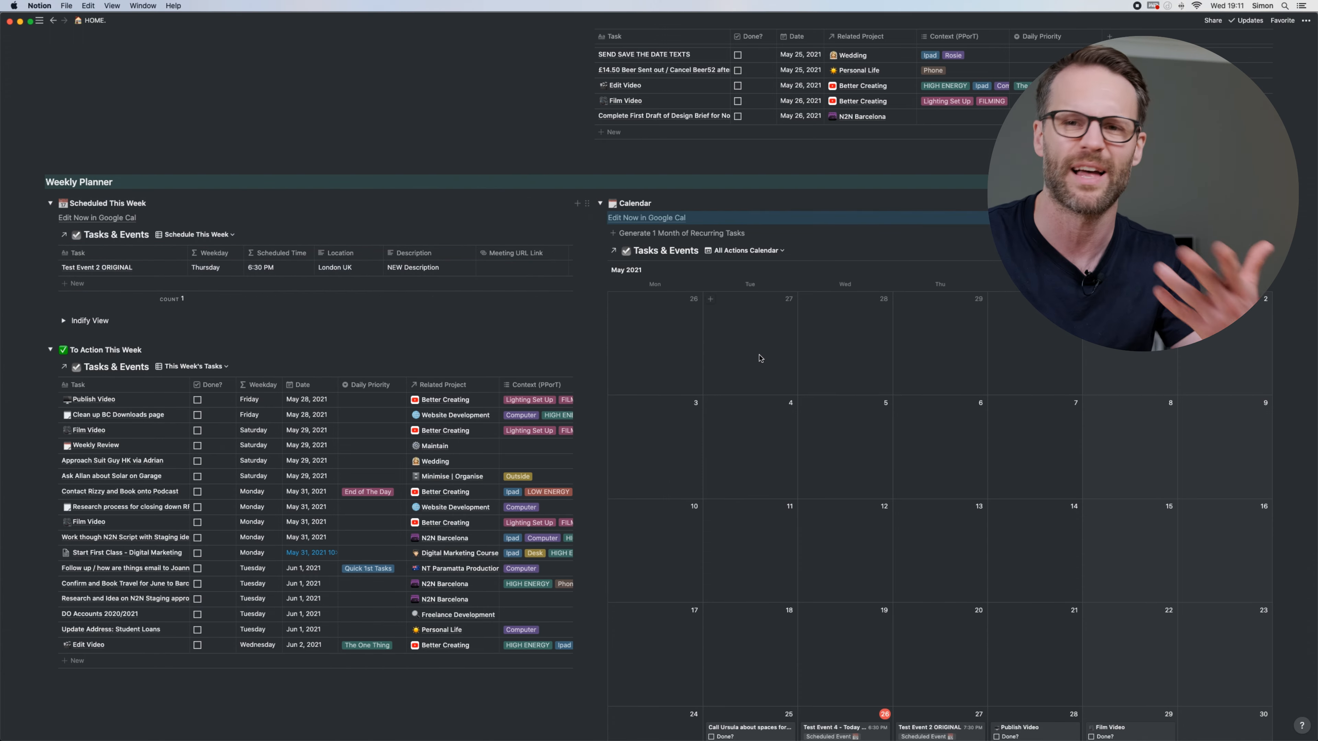